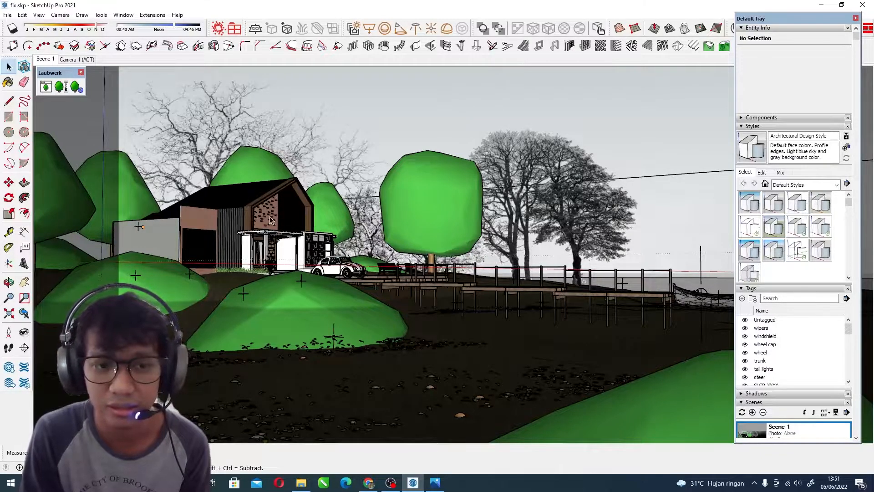
# Examine the house facade, parked car, boardwalk and surrounding placeholder trees from eye level and slightly above
pyautogui.scroll(2, 270, 220)
pyautogui.scroll(4, 336, 227)
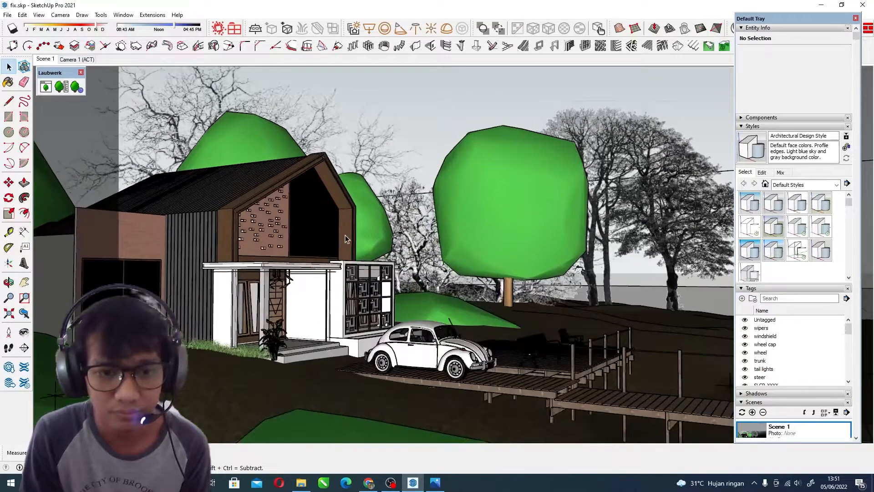
pyautogui.scroll(-4, 332, 223)
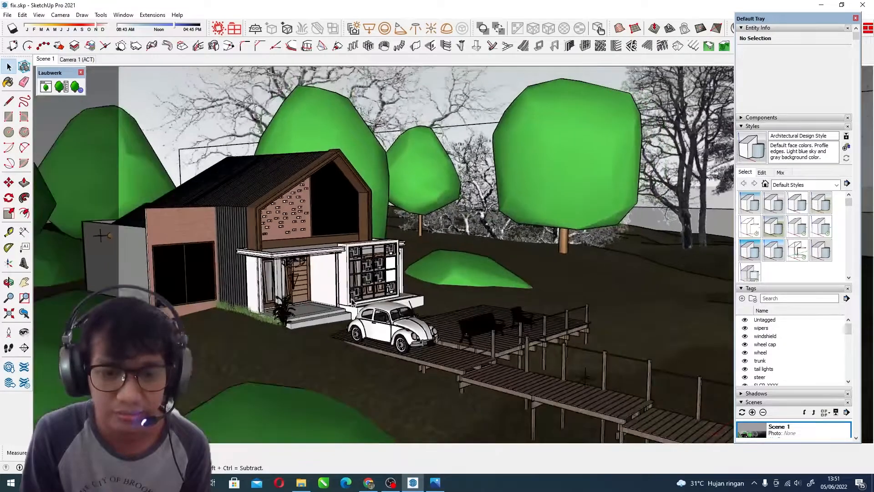
pyautogui.moveTo(332, 223); pyautogui.dragTo(162, 247, button='middle')
pyautogui.moveTo(345, 255); pyautogui.dragTo(340, 223, button='middle')
pyautogui.scroll(-5, 325, 241)
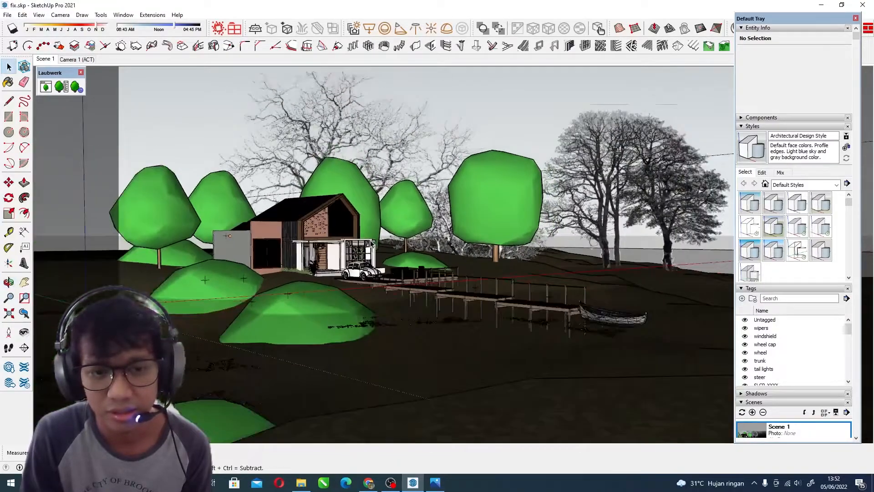
pyautogui.moveTo(378, 246); pyautogui.dragTo(384, 246, button='middle')
pyautogui.scroll(6, 314, 229)
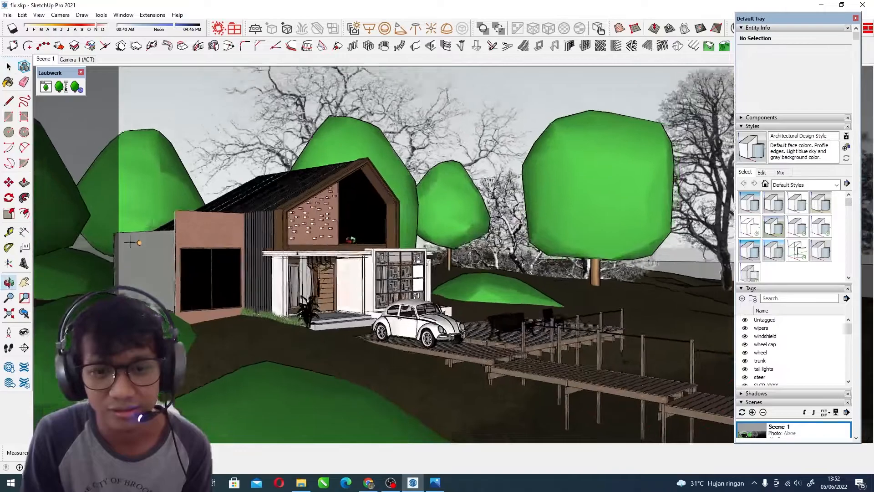
pyautogui.scroll(-3, 243, 249)
pyautogui.moveTo(273, 246); pyautogui.dragTo(324, 258, button='middle')
pyautogui.scroll(3, 287, 279)
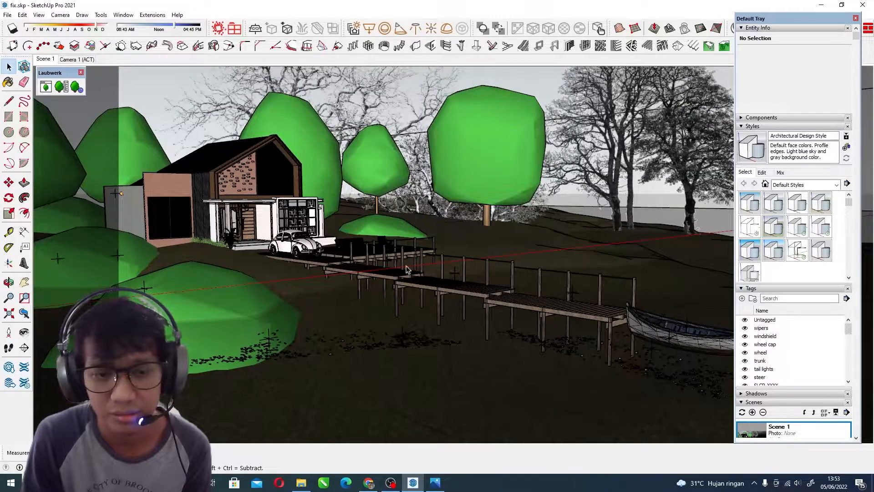
# Examine the layout of the house, deck, boardwalk and green bush proxies from raised viewpoints
pyautogui.scroll(2, 320, 231)
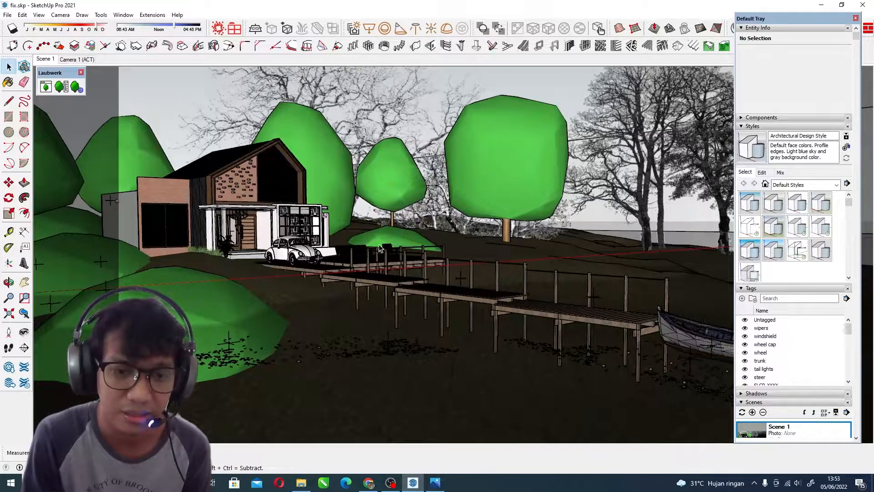
pyautogui.scroll(-2, 397, 223)
pyautogui.moveTo(397, 223); pyautogui.dragTo(484, 171, button='middle')
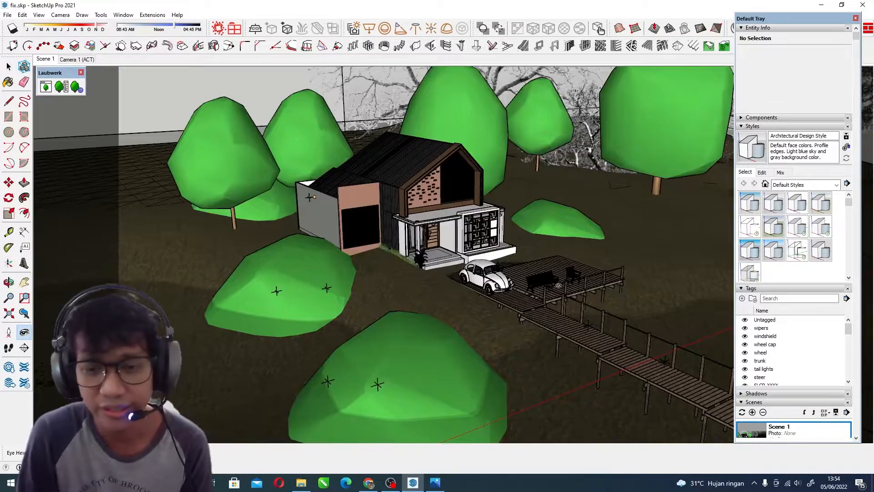
pyautogui.moveTo(310, 197); pyautogui.dragTo(188, 91)
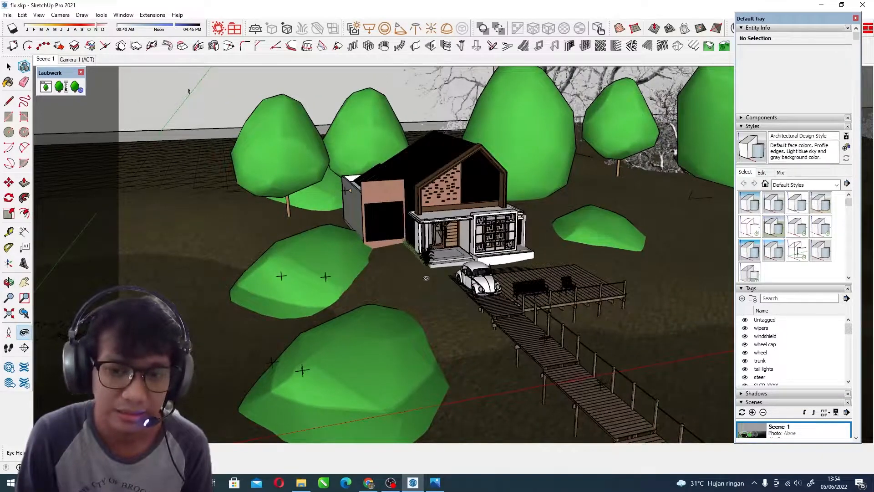
pyautogui.moveTo(437, 273); pyautogui.dragTo(404, 291)
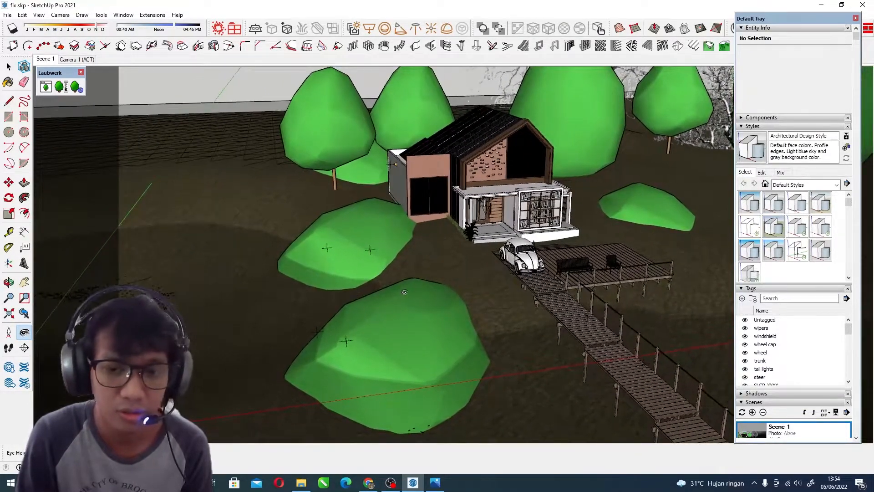
pyautogui.moveTo(440, 213); pyautogui.dragTo(417, 145)
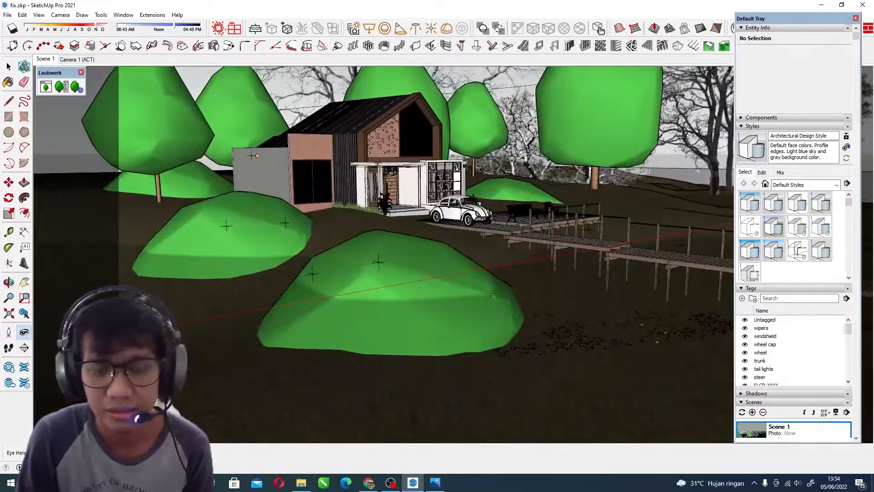
pyautogui.moveTo(367, 221); pyautogui.dragTo(407, 273, button='middle')
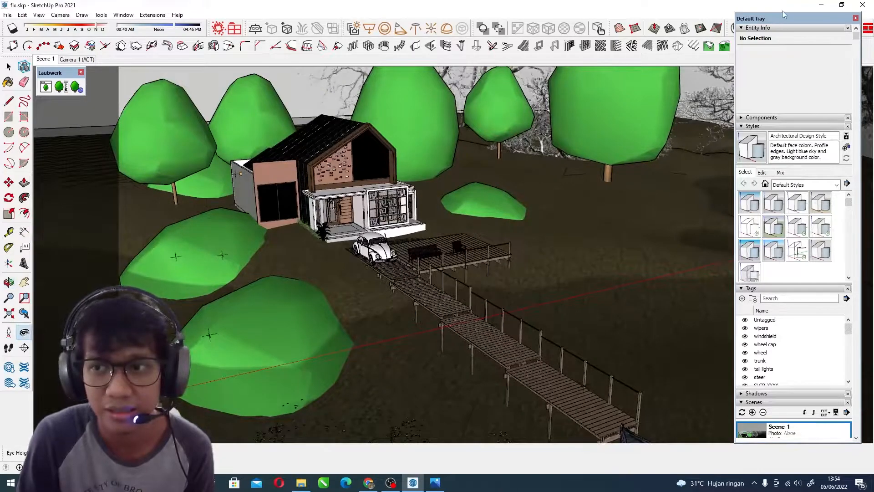
# Move the Default Tray clear of the toolbars, float the Sandbox toolbar over the model and dock it back
pyautogui.moveTo(784, 19); pyautogui.dragTo(786, 133)
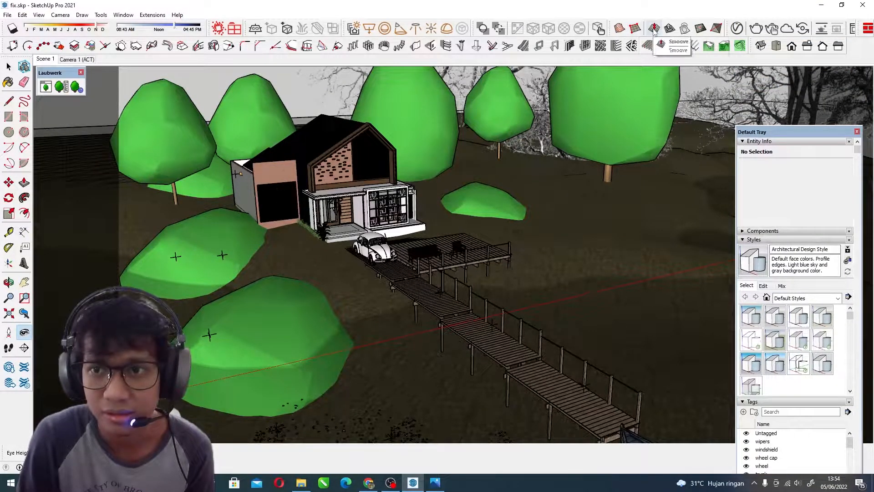
pyautogui.moveTo(611, 28); pyautogui.dragTo(148, 62)
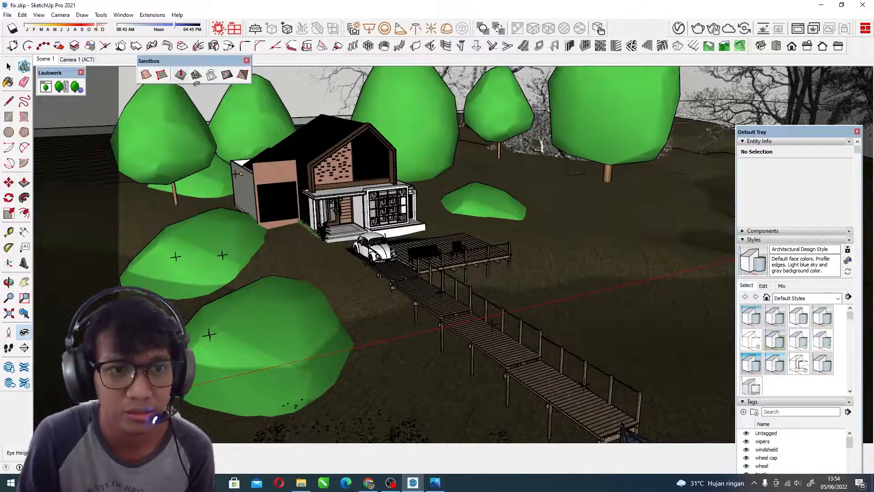
pyautogui.moveTo(570, 219); pyautogui.dragTo(599, 238)
pyautogui.moveTo(600, 238); pyautogui.dragTo(502, 219, button='middle')
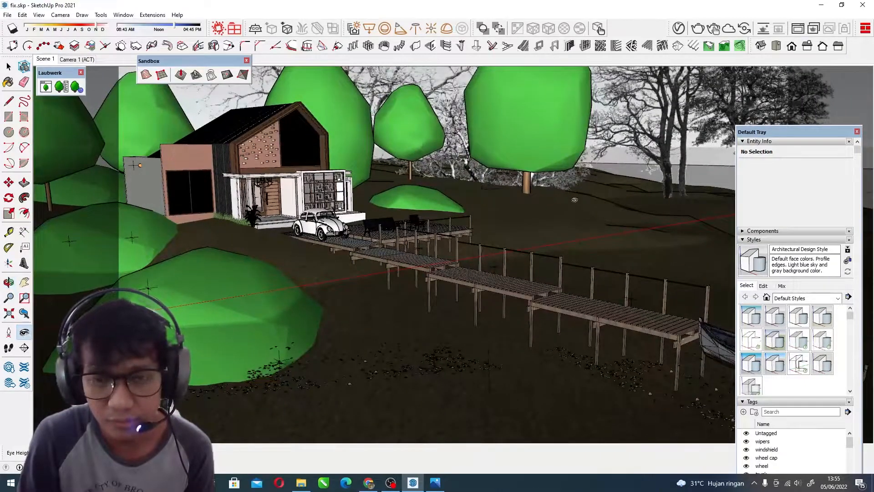
pyautogui.moveTo(177, 60); pyautogui.dragTo(384, 81)
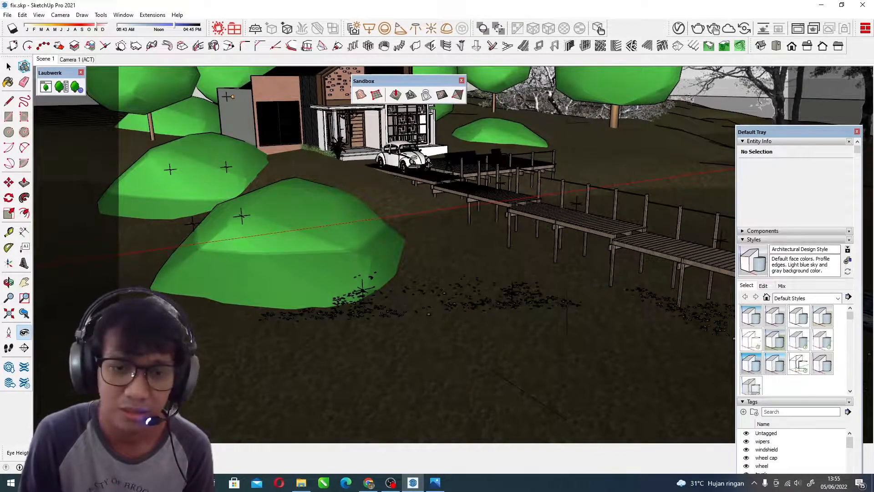
pyautogui.moveTo(389, 83); pyautogui.dragTo(630, 26)
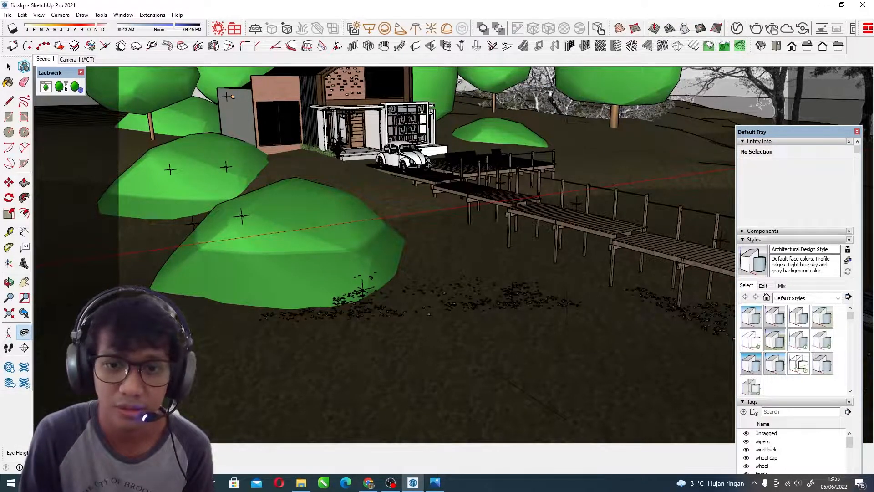
# Examine the sculpted ground around the bush proxies, up close and from an overview of the site
pyautogui.scroll(-3, 452, 207)
pyautogui.scroll(3, 411, 254)
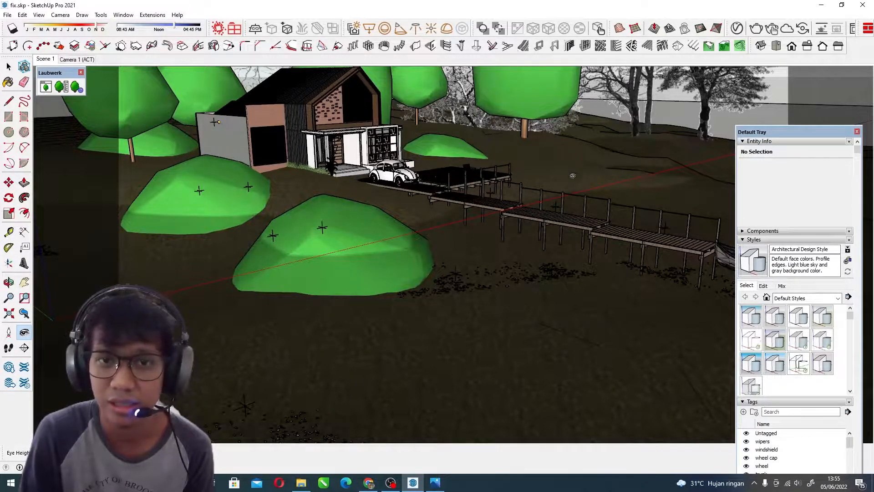
pyautogui.moveTo(506, 213); pyautogui.dragTo(552, 243, button='middle')
pyautogui.moveTo(552, 243); pyautogui.dragTo(536, 245)
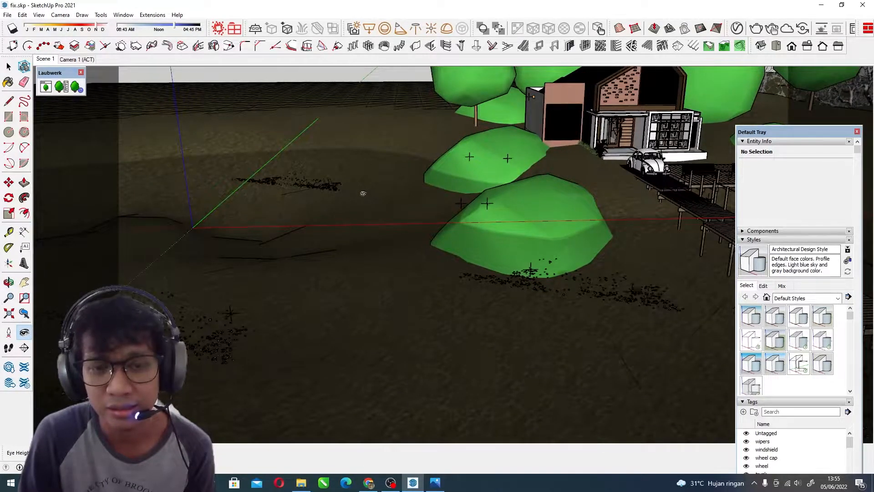
pyautogui.scroll(6, 439, 156)
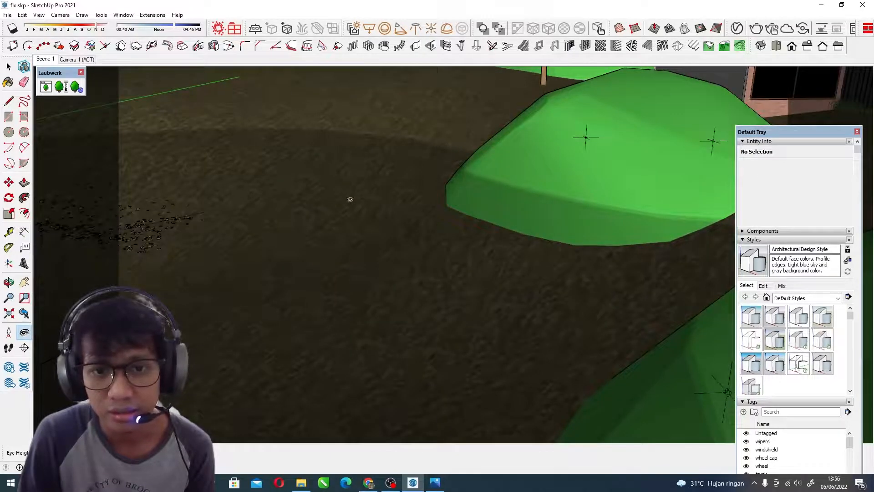
pyautogui.scroll(-5, 459, 105)
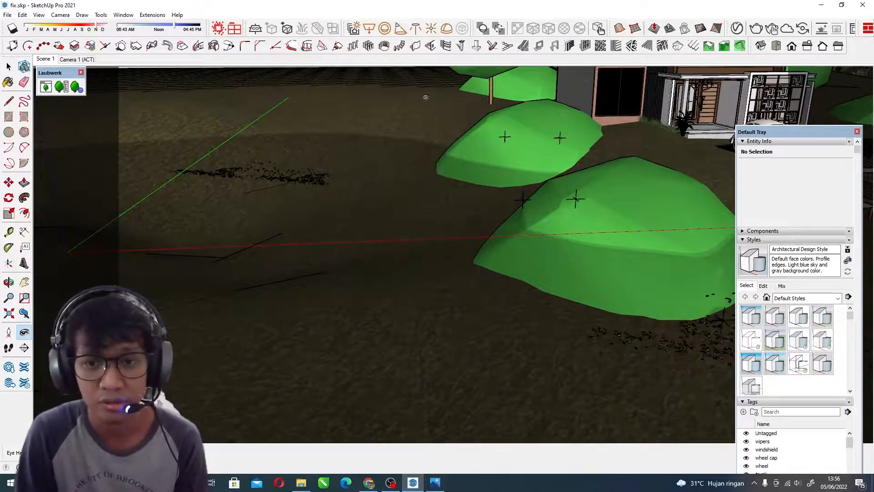
pyautogui.moveTo(371, 183); pyautogui.dragTo(292, 196)
pyautogui.scroll(-6, 292, 196)
pyautogui.moveTo(306, 203); pyautogui.dragTo(504, 277, button='middle')
pyautogui.scroll(6, 501, 278)
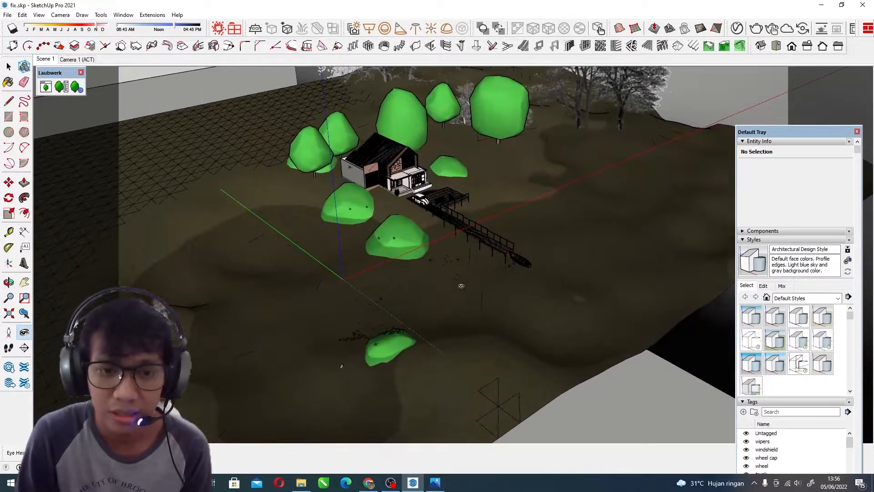
# Examine the terrain relief around the boardwalk and boat, out to the edge of the ground mesh
pyautogui.scroll(-6, 476, 246)
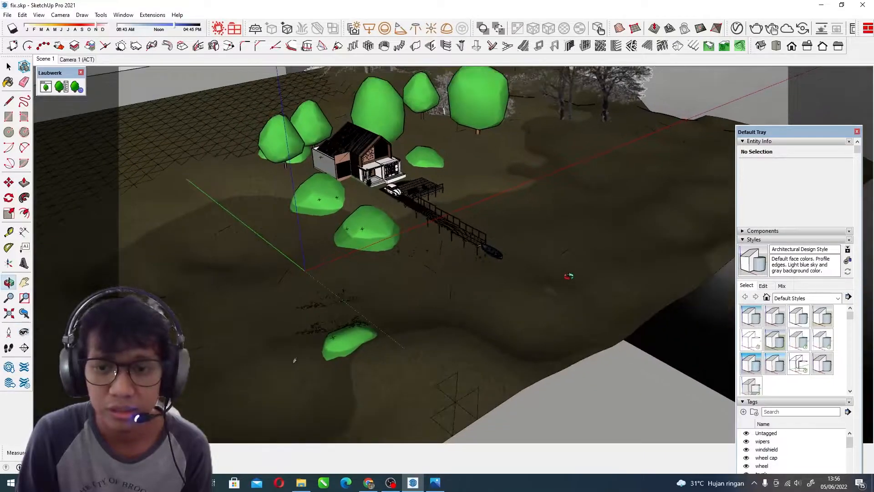
pyautogui.scroll(3, 558, 234)
pyautogui.scroll(-3, 559, 234)
pyautogui.moveTo(558, 234); pyautogui.dragTo(547, 264, button='middle')
pyautogui.scroll(3, 516, 271)
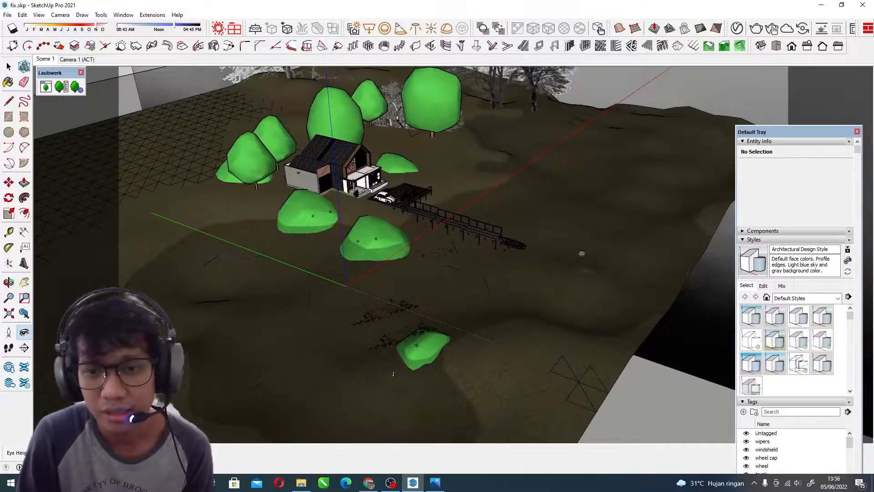
pyautogui.scroll(5, 567, 251)
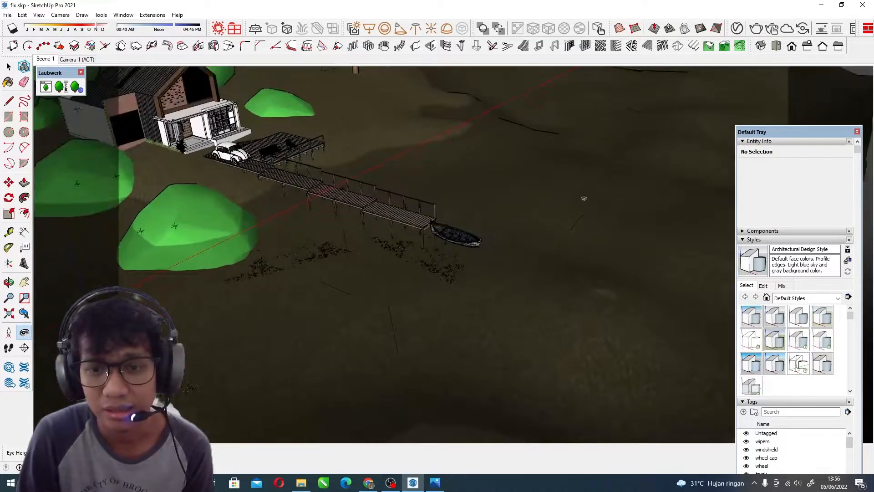
pyautogui.scroll(-5, 544, 228)
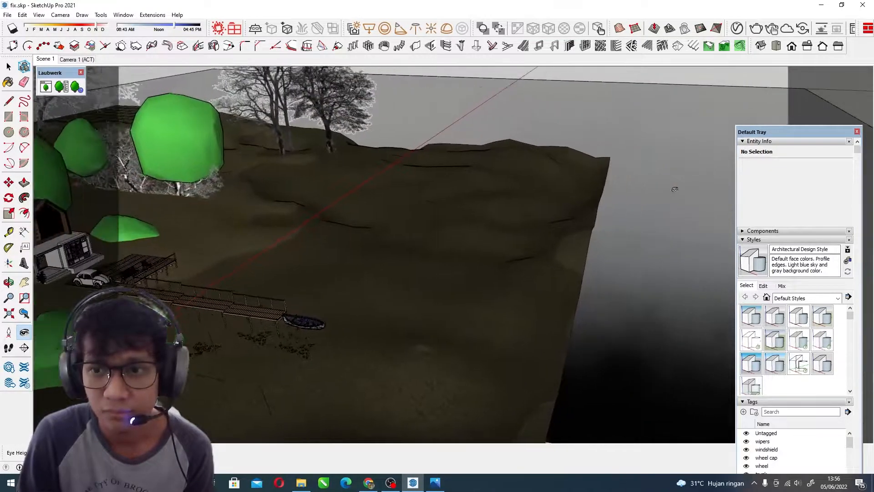
# Examine the large flat plane beneath the terrain and the vertical backdrop plane where it meets the ground's edge
pyautogui.scroll(-10, 558, 238)
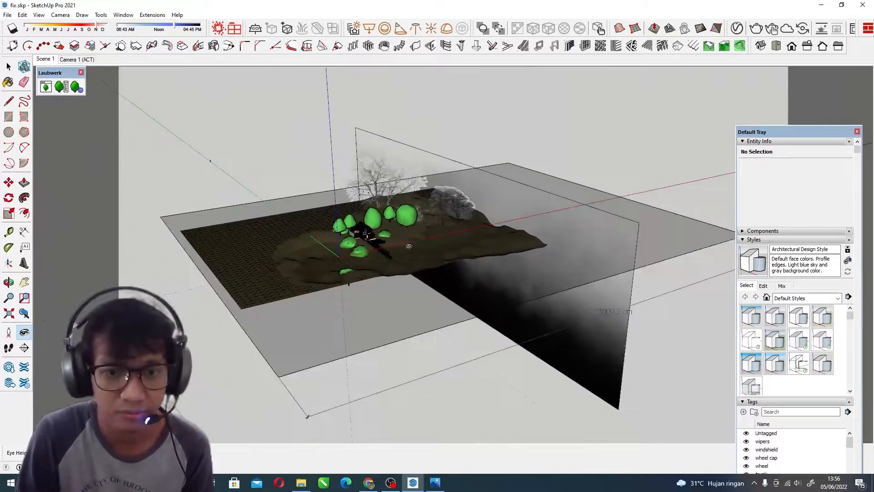
pyautogui.moveTo(408, 246); pyautogui.dragTo(444, 275, button='middle')
pyautogui.scroll(5, 519, 260)
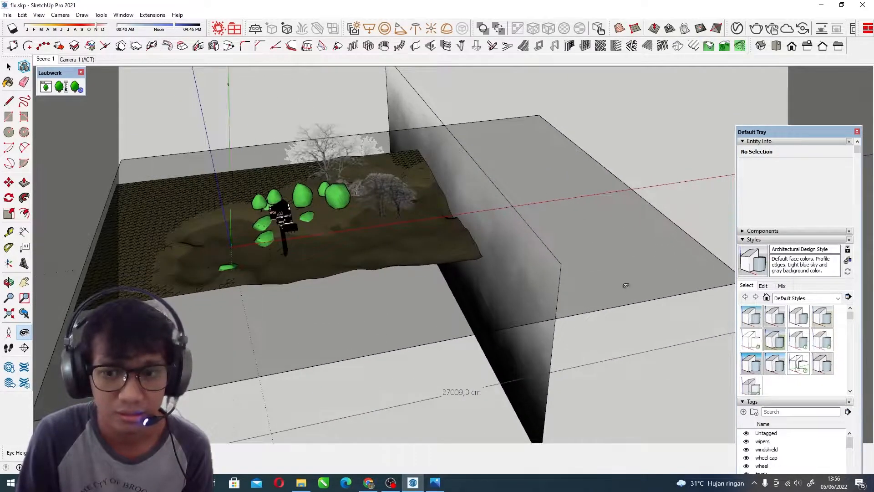
pyautogui.moveTo(317, 320); pyautogui.dragTo(407, 318, button='middle')
pyautogui.scroll(8, 282, 232)
pyautogui.moveTo(557, 273); pyautogui.dragTo(528, 241, button='middle')
pyautogui.moveTo(447, 238); pyautogui.dragTo(363, 280, button='middle')
pyautogui.scroll(5, 598, 210)
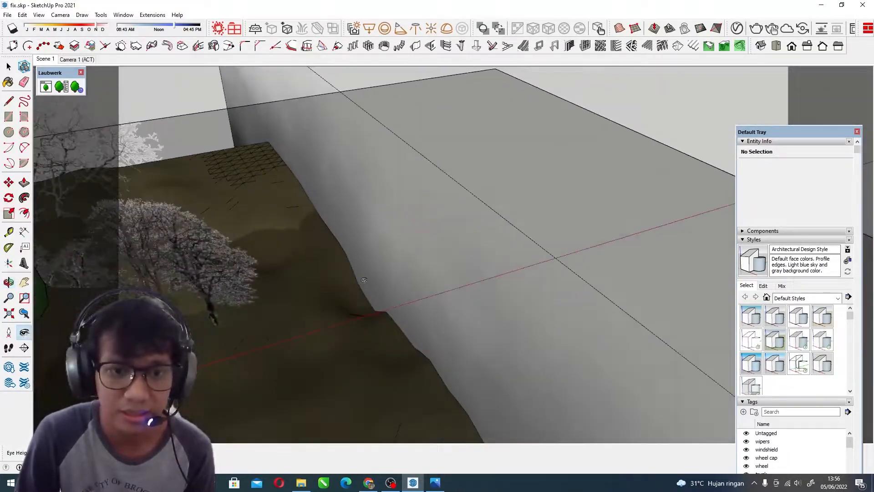
# Select the vertical fog-textured plane group crossing the terrain's edge and examine its placement behind the trees
pyautogui.press('space')
pyautogui.scroll(-5, 287, 199)
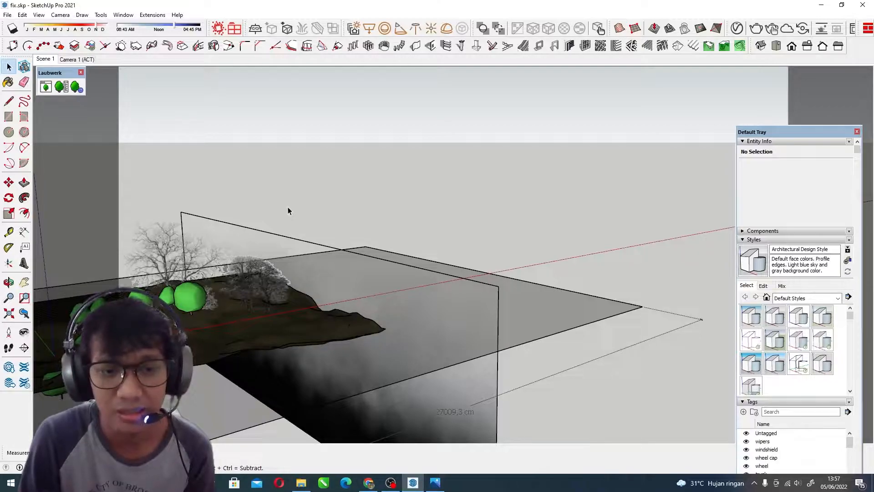
pyautogui.click(261, 240)
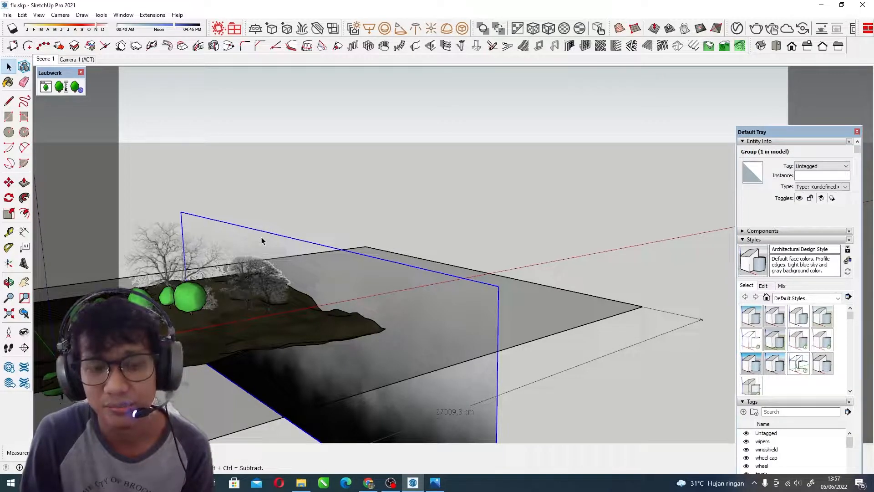
pyautogui.moveTo(419, 286); pyautogui.dragTo(392, 279, button='middle')
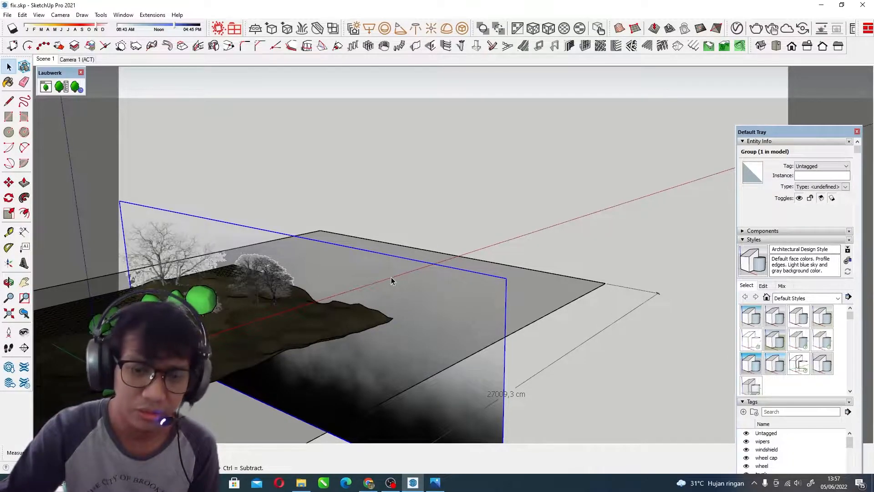
pyautogui.scroll(-3, 388, 276)
pyautogui.moveTo(387, 275)
pyautogui.mouseDown(button='middle')
pyautogui.moveTo(364, 264)
pyautogui.moveTo(433, 281)
pyautogui.mouseUp(button='middle')
pyautogui.scroll(5, 339, 250)
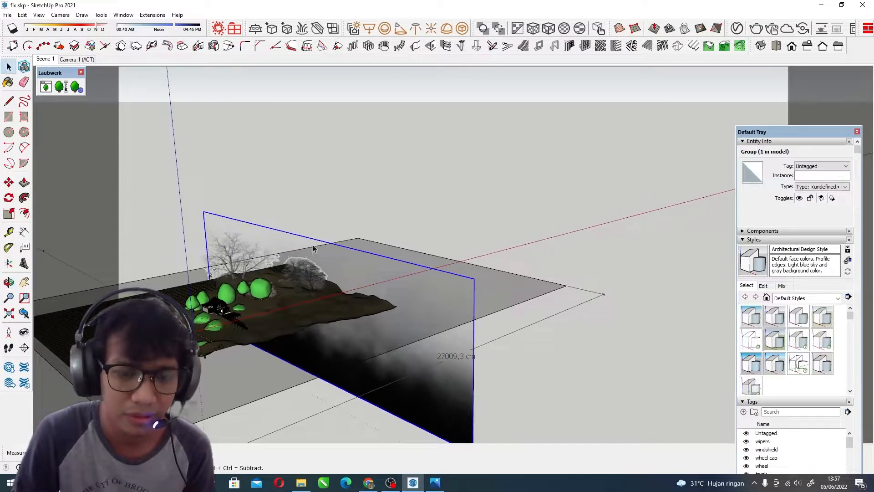
pyautogui.scroll(-3, 340, 250)
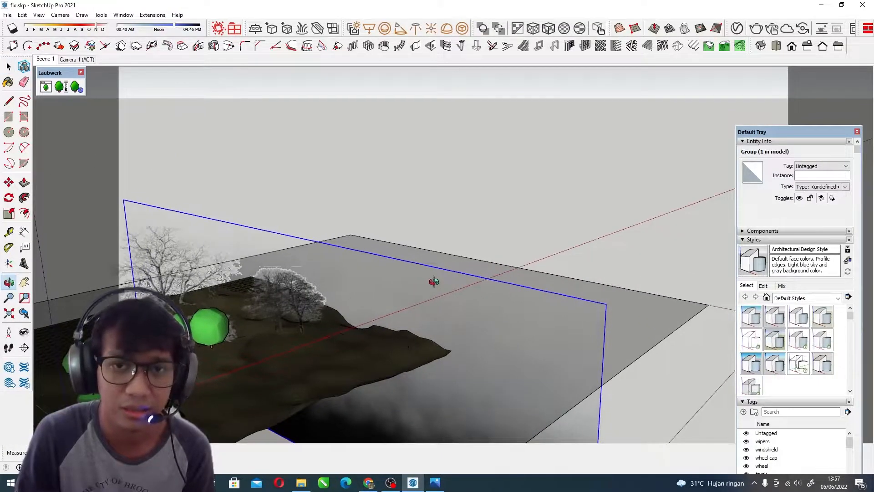
pyautogui.scroll(3, 410, 274)
pyautogui.scroll(2, 342, 240)
pyautogui.scroll(-5, 335, 234)
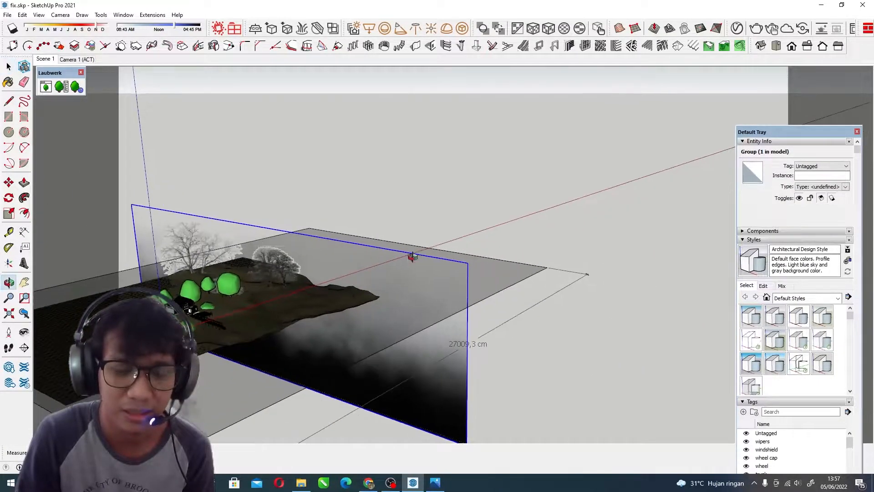
pyautogui.scroll(4, 329, 232)
pyautogui.scroll(3, 328, 232)
pyautogui.scroll(-5, 273, 215)
pyautogui.moveTo(388, 239); pyautogui.dragTo(290, 195, button='middle')
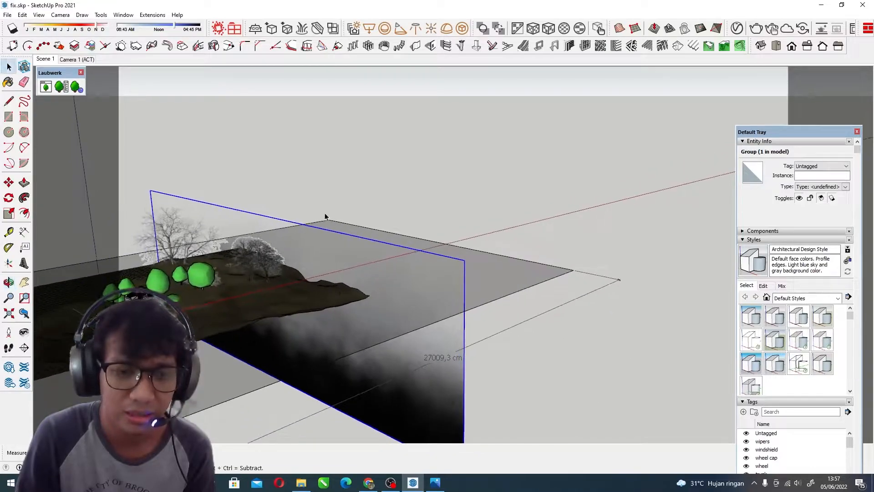
# Try to raise the selected fog plane group straight up along the blue axis behind the trees
pyautogui.scroll(3, 261, 202)
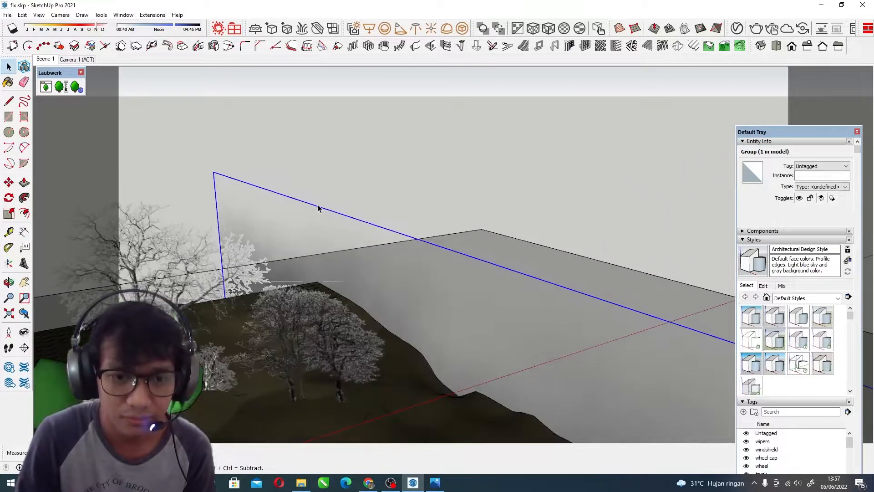
pyautogui.scroll(-2, 364, 257)
pyautogui.moveTo(443, 287)
pyautogui.mouseDown(button='middle')
pyautogui.moveTo(427, 247)
pyautogui.moveTo(428, 259)
pyautogui.mouseUp(button='middle')
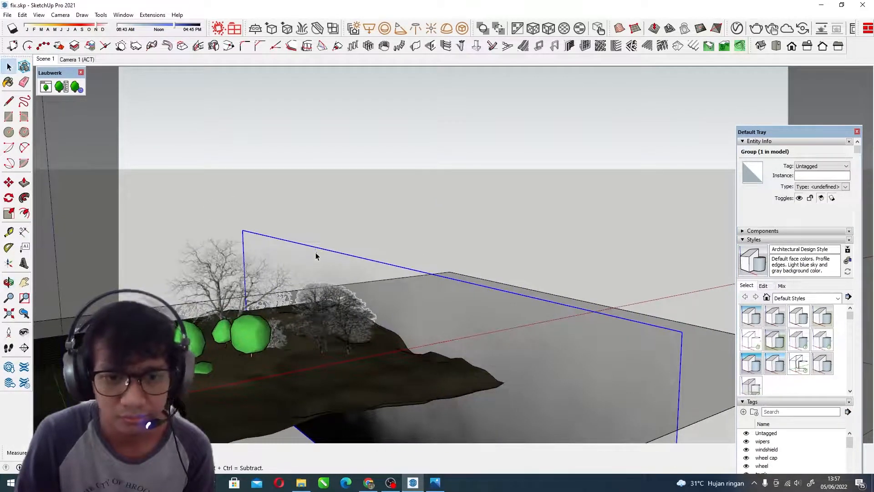
pyautogui.press('m')
pyautogui.click(341, 263)
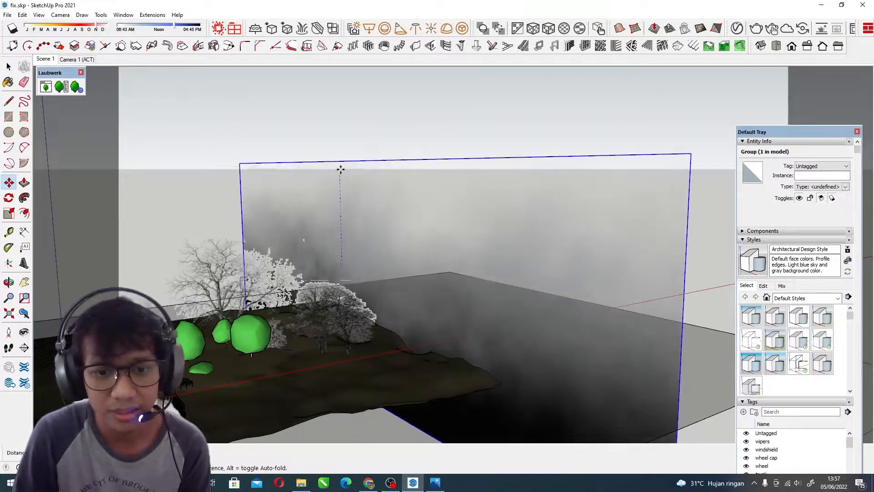
pyautogui.press('space')
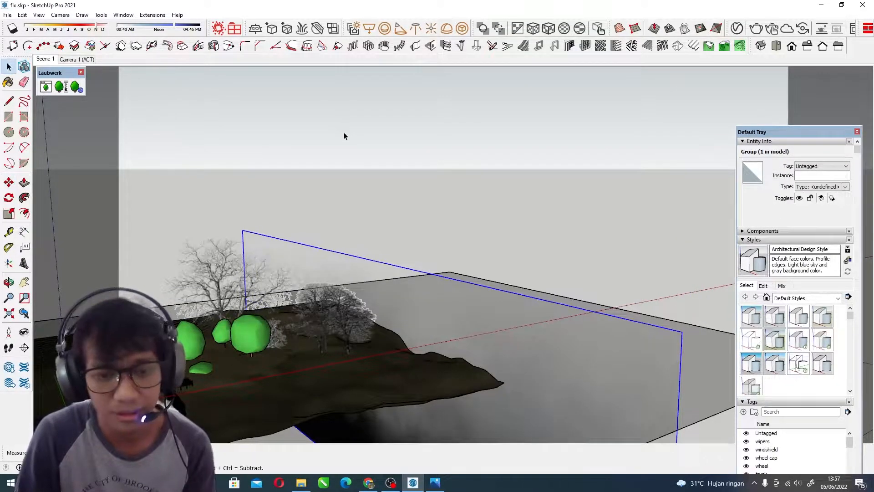
pyautogui.press('m')
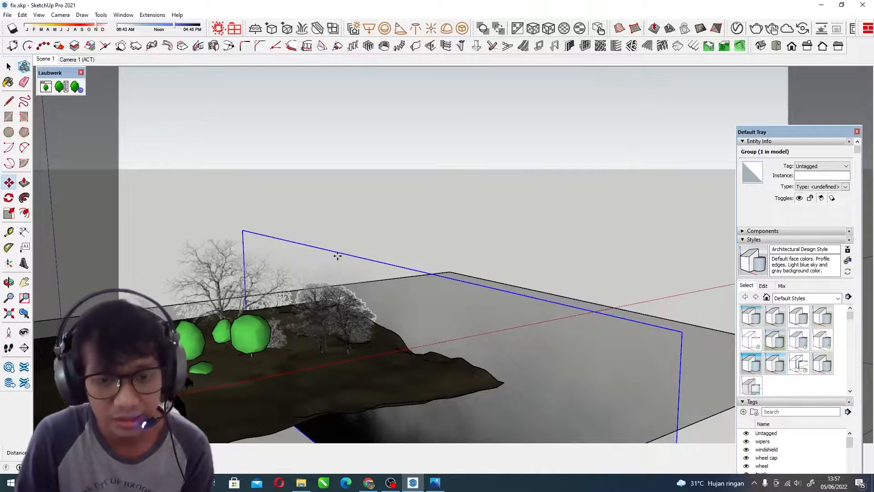
pyautogui.click(342, 263)
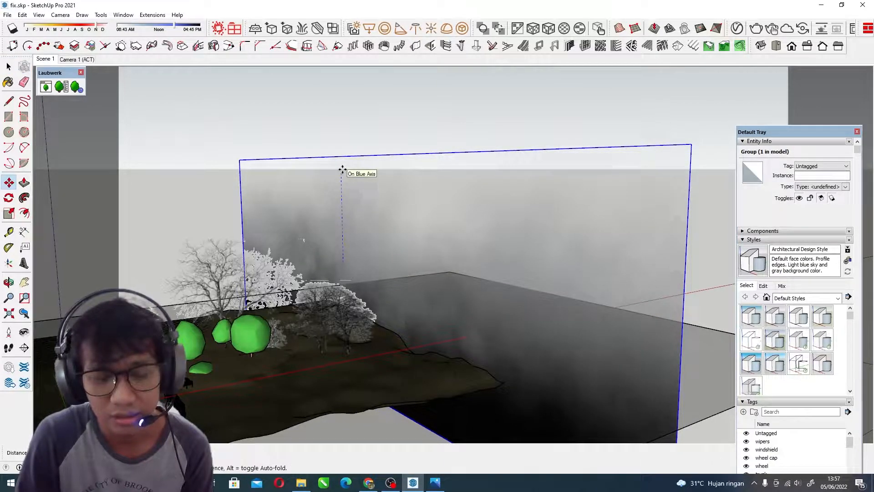
pyautogui.press('Escape')
pyautogui.press('space')
# Select the round green tree proxy beside the two dark trees and examine its position on the terrain
pyautogui.moveTo(375, 302); pyautogui.dragTo(546, 285, button='middle')
pyautogui.scroll(-3, 546, 286)
pyautogui.scroll(5, 320, 253)
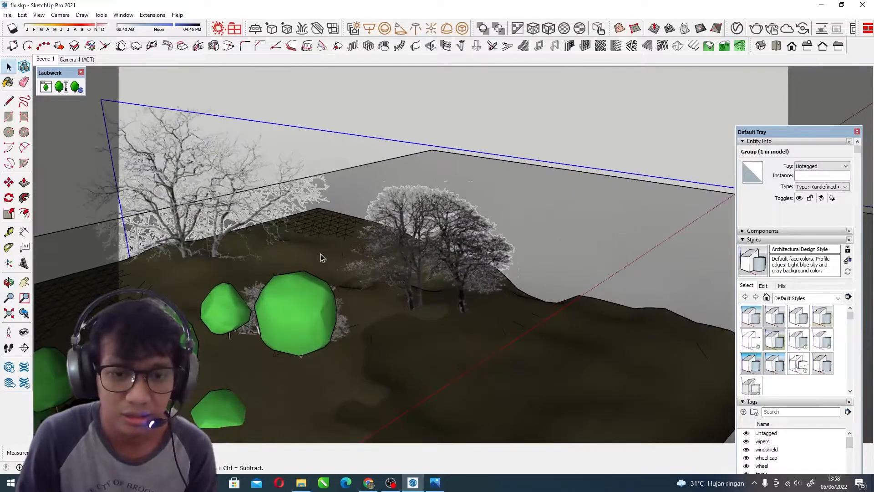
pyautogui.scroll(-5, 427, 260)
pyautogui.scroll(4, 346, 291)
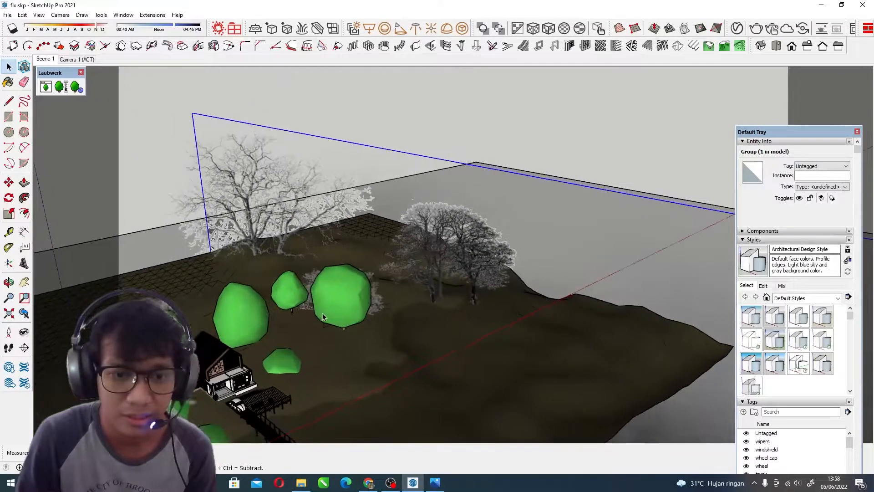
pyautogui.click(349, 310)
pyautogui.moveTo(360, 308); pyautogui.dragTo(176, 179, button='middle')
pyautogui.moveTo(386, 324); pyautogui.dragTo(540, 261, button='middle')
pyautogui.scroll(6, 459, 193)
pyautogui.scroll(-6, 459, 193)
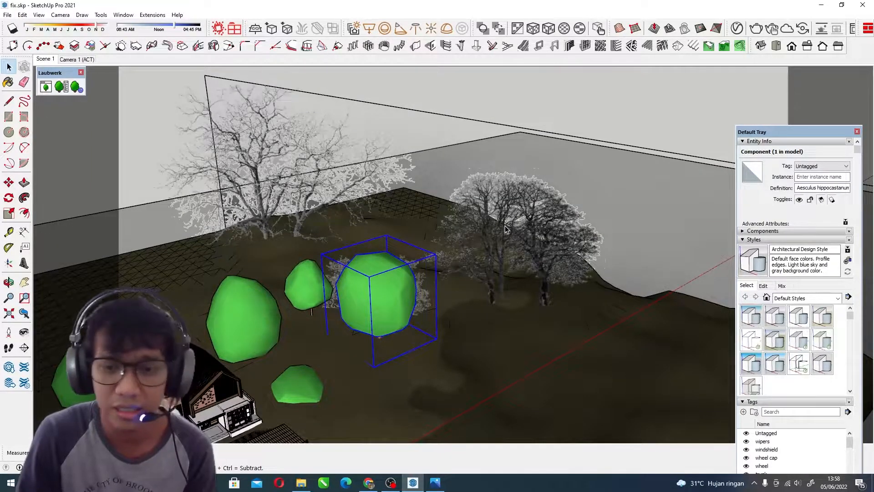
# Examine how the green tree proxies and the flat bare trees stand around the house at eye level
pyautogui.moveTo(519, 205); pyautogui.dragTo(341, 283, button='middle')
pyautogui.scroll(6, 390, 288)
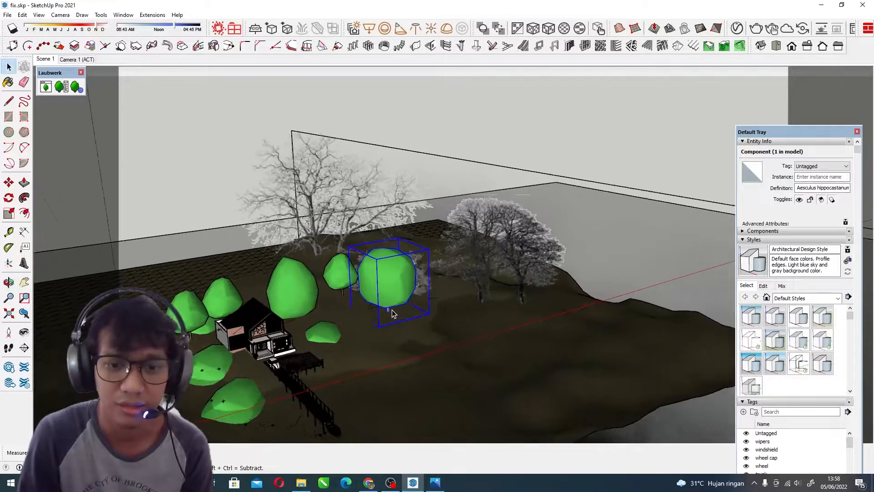
pyautogui.moveTo(412, 297); pyautogui.dragTo(321, 238, button='middle')
pyautogui.scroll(-6, 277, 376)
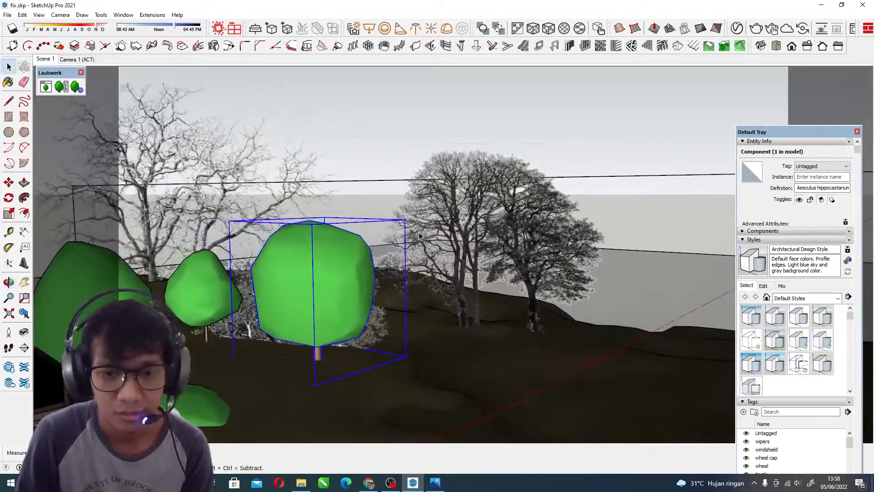
pyautogui.scroll(2, 277, 377)
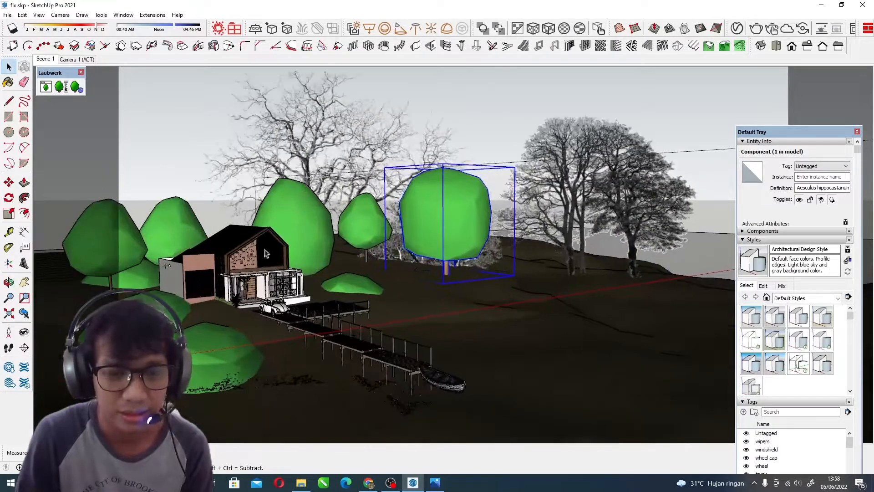
# Restore the Scene 1 view and move the Laubwerk toolbar clear of the scene tabs
pyautogui.click(50, 60)
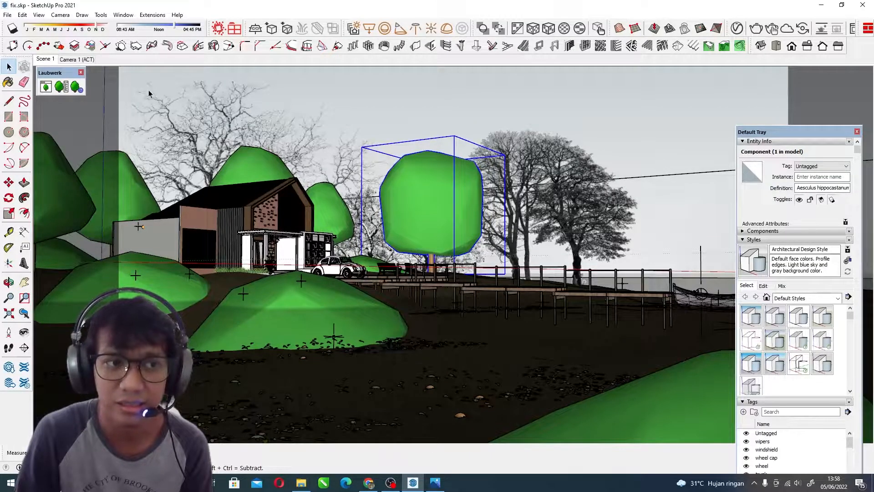
pyautogui.moveTo(64, 73); pyautogui.dragTo(134, 61)
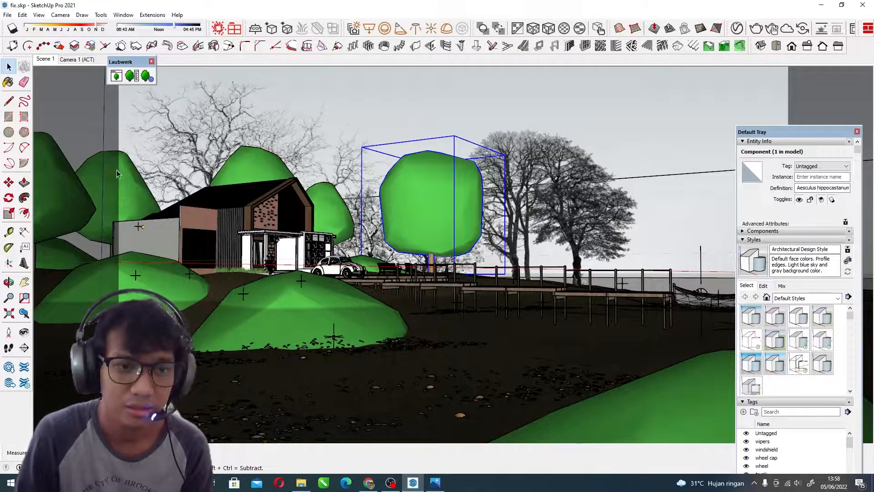
# Compare the flat Arbre31-5 tree cutout with the round tree proxy from several nearby viewpoints, and return to Scene 1
pyautogui.click(524, 161)
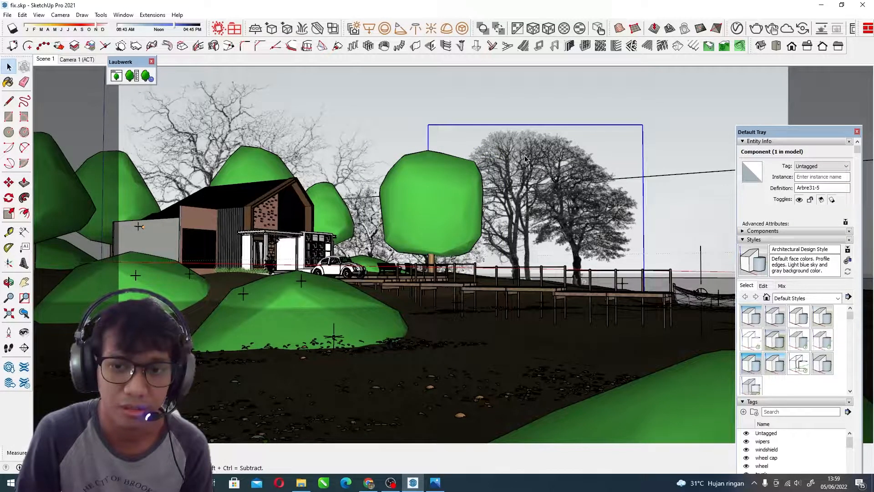
pyautogui.moveTo(471, 182); pyautogui.dragTo(133, 105, button='middle')
pyautogui.press('space')
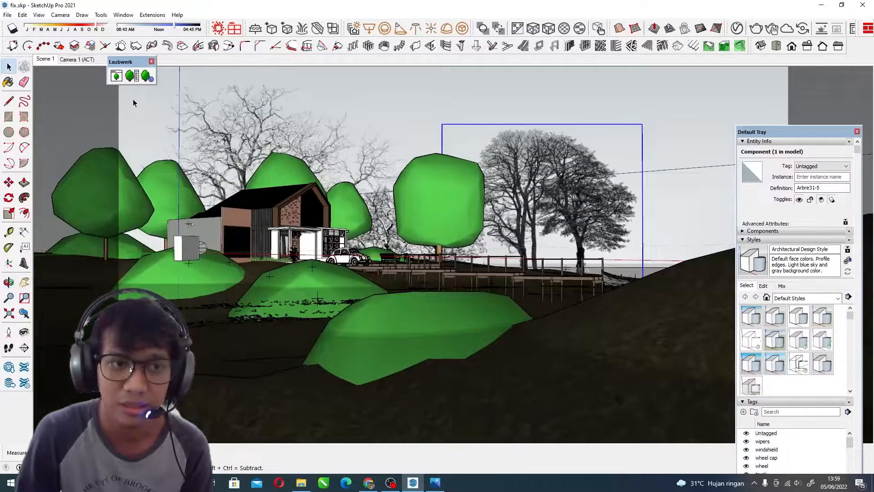
pyautogui.scroll(2, 413, 197)
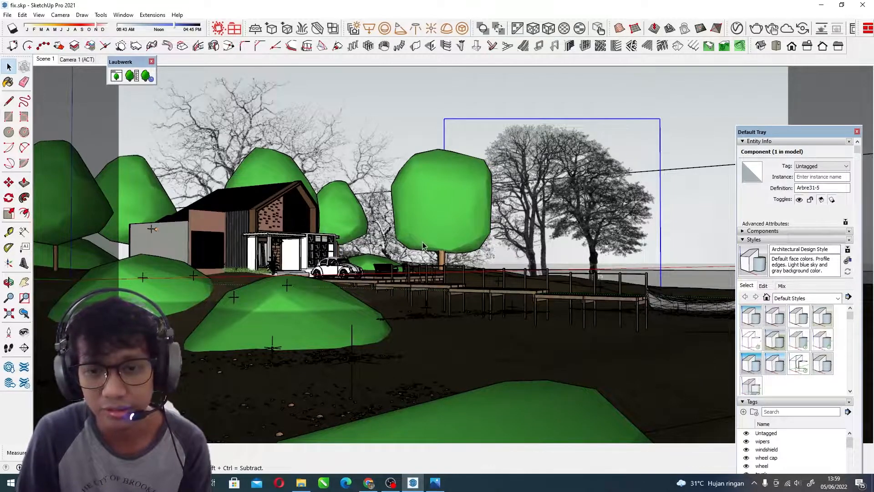
pyautogui.moveTo(502, 203); pyautogui.dragTo(499, 176, button='middle')
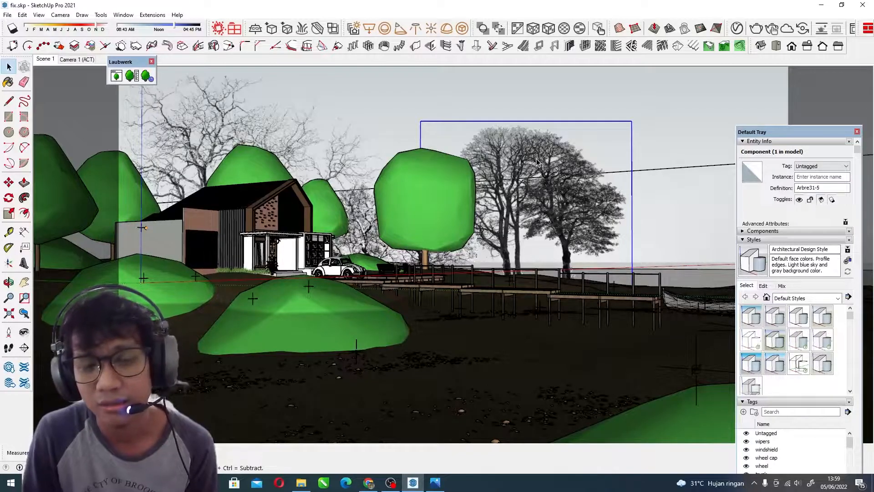
pyautogui.scroll(5, 445, 193)
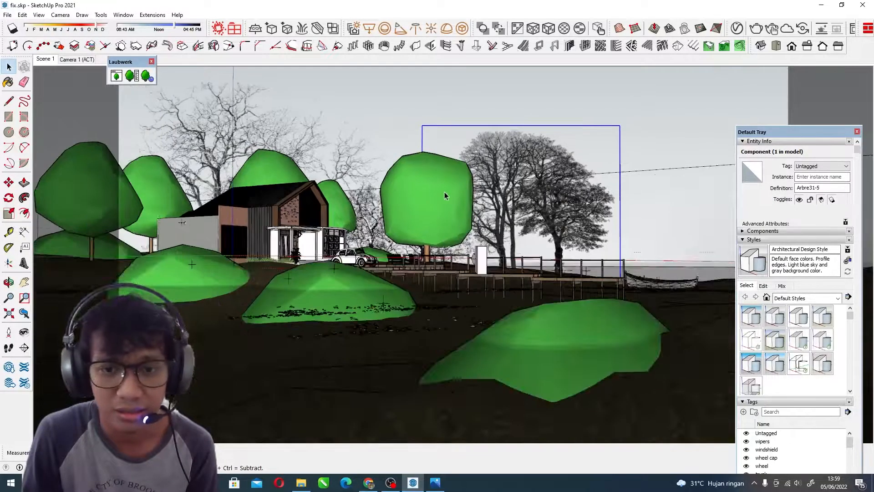
pyautogui.scroll(-2, 346, 210)
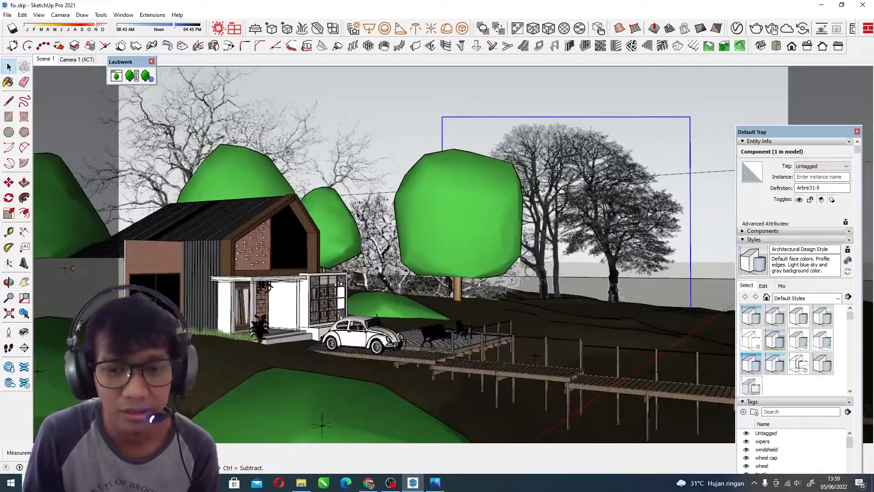
pyautogui.moveTo(464, 257); pyautogui.dragTo(373, 226, button='middle')
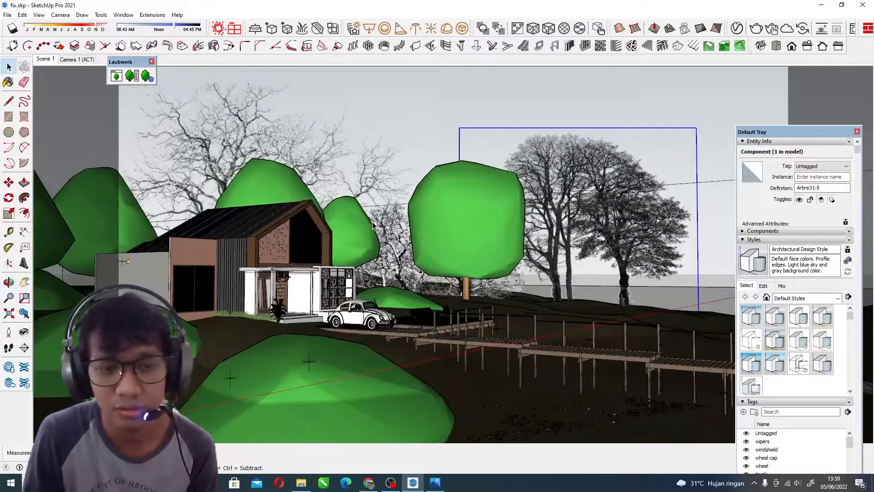
pyautogui.moveTo(482, 253); pyautogui.dragTo(474, 245, button='middle')
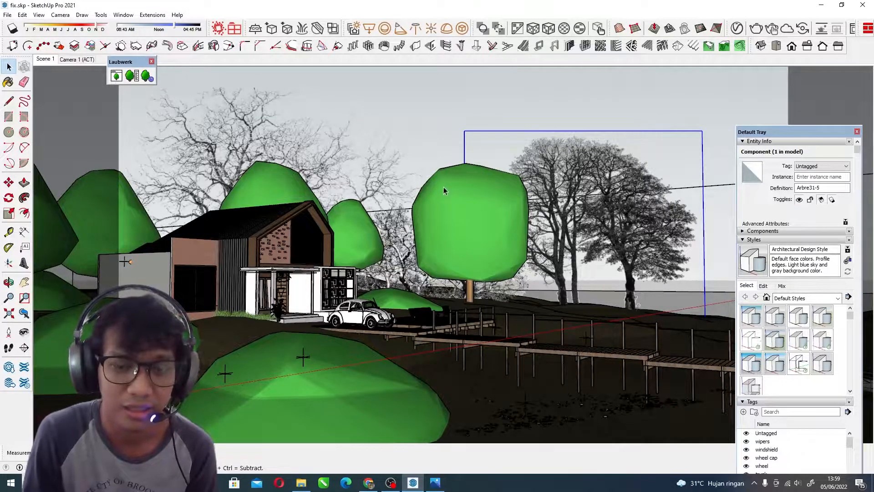
pyautogui.click(473, 236)
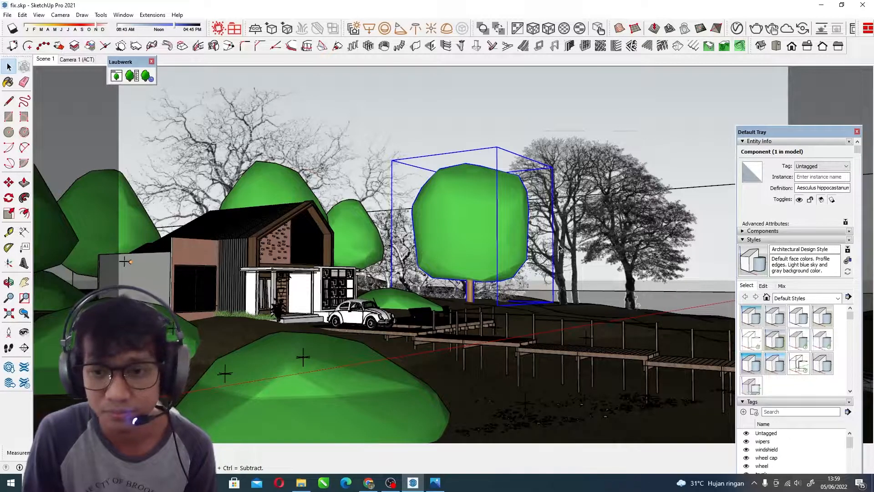
pyautogui.click(45, 59)
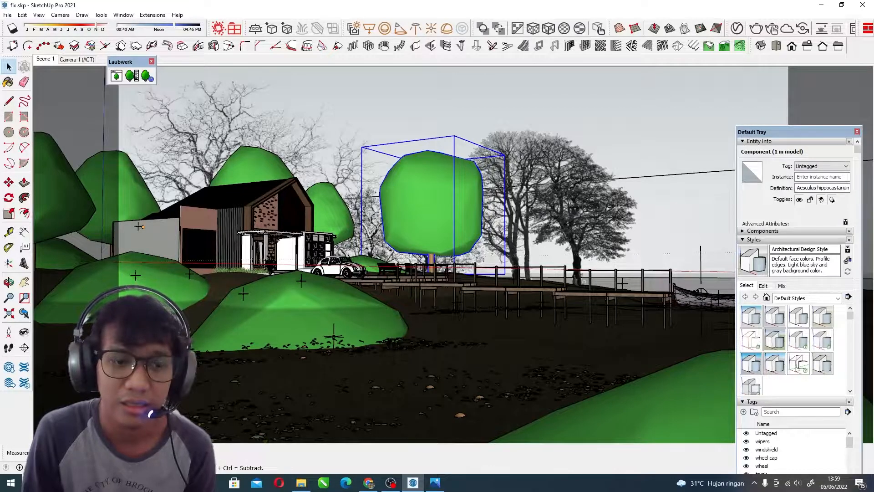
# Select in turn the fallen leaves by the front bush, the leaves under the boardwalk and the omni light at the boat
pyautogui.click(205, 362)
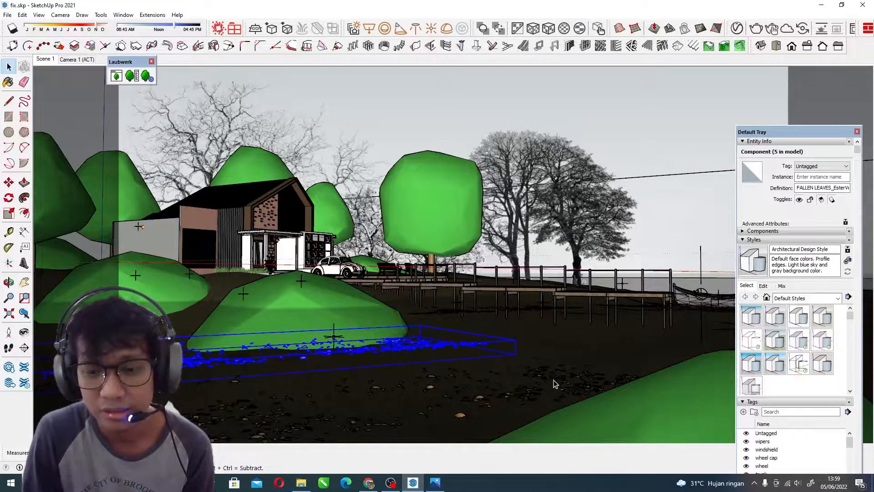
pyautogui.click(430, 315)
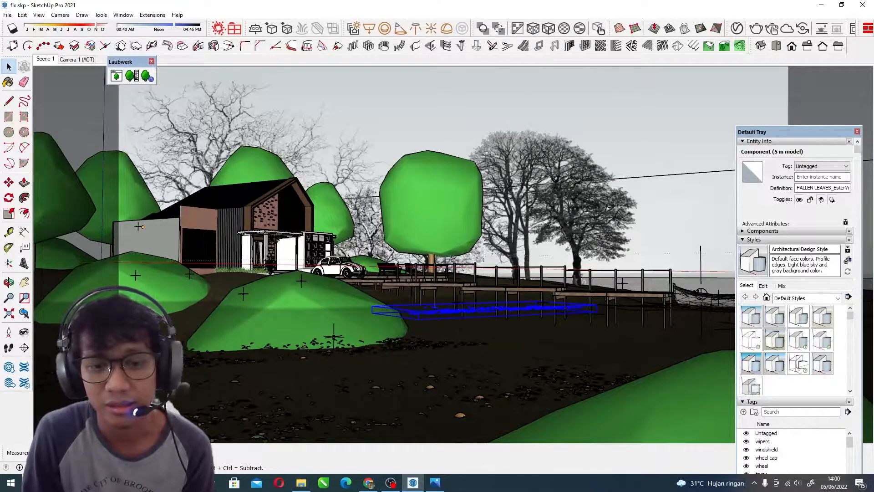
pyautogui.click(696, 300)
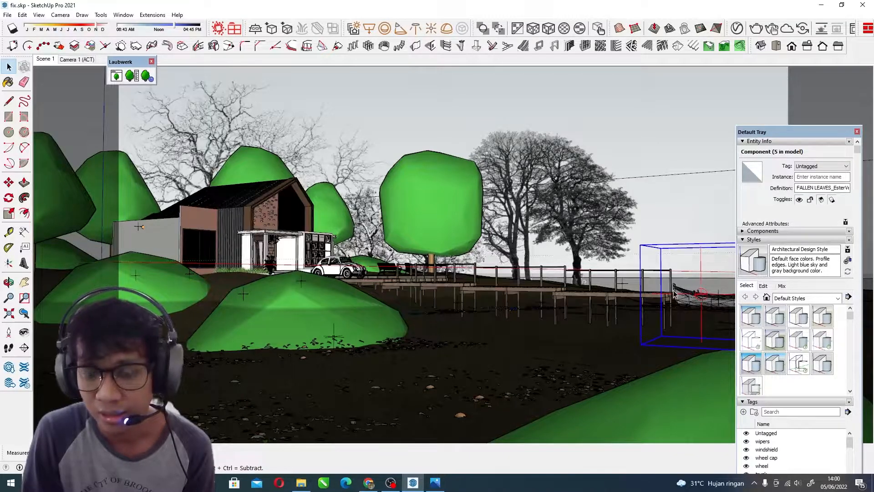
# Lower the Default Tray to uncover more of the scene and shift the Laubwerk toolbar farther from the scene tabs
pyautogui.moveTo(801, 135); pyautogui.dragTo(811, 287)
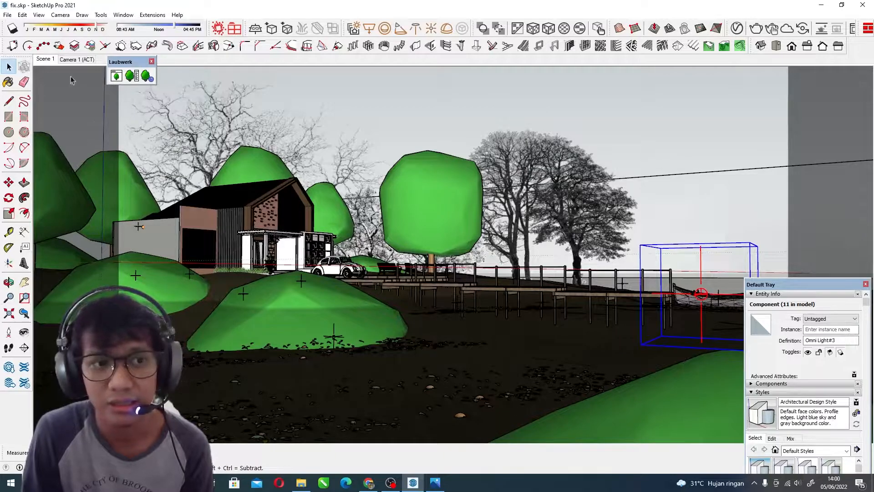
pyautogui.moveTo(130, 62); pyautogui.dragTo(149, 61)
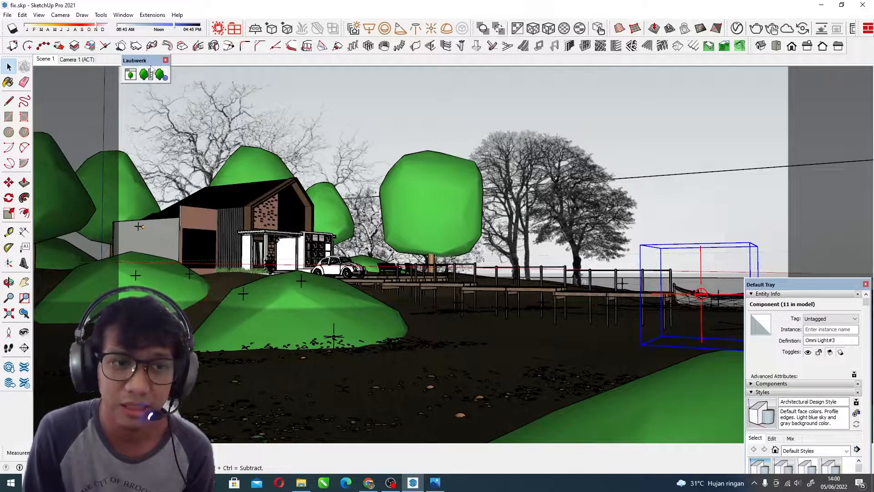
pyautogui.moveTo(148, 60); pyautogui.dragTo(179, 61)
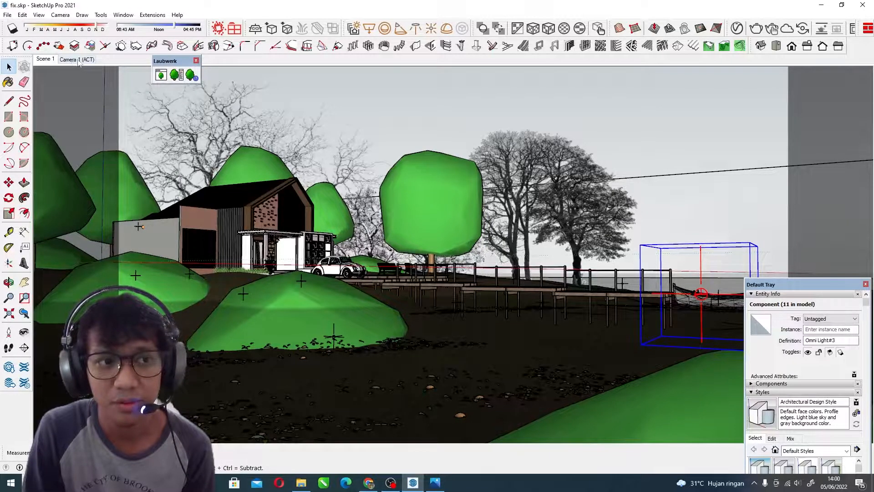
# Look through the Advanced Camera Tools commands without running any of them
pyautogui.click(100, 14)
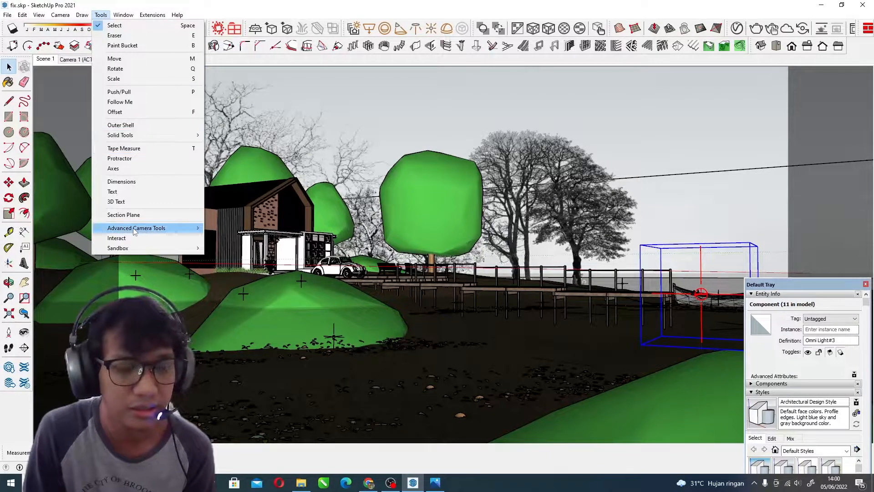
pyautogui.moveTo(89, 18)
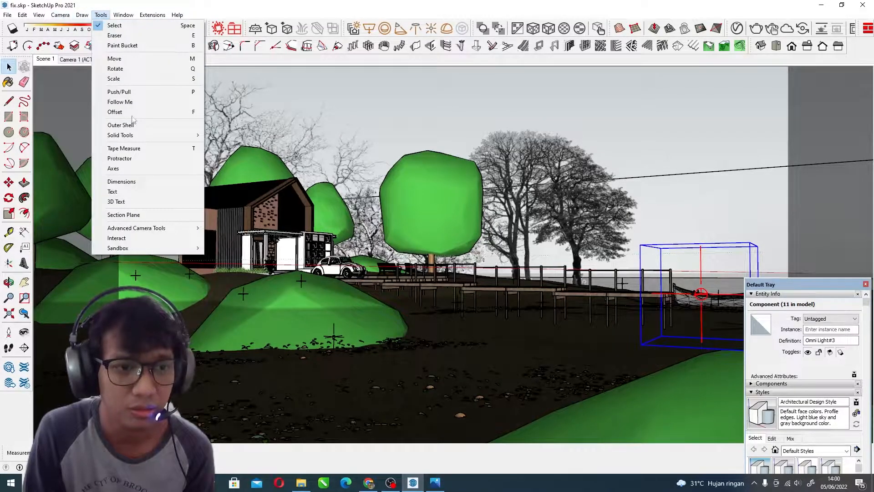
pyautogui.moveTo(160, 230)
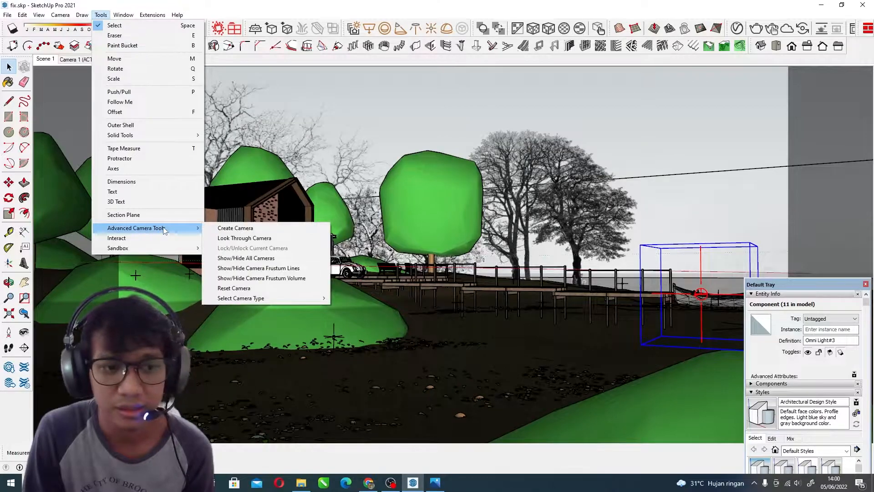
pyautogui.click(417, 188)
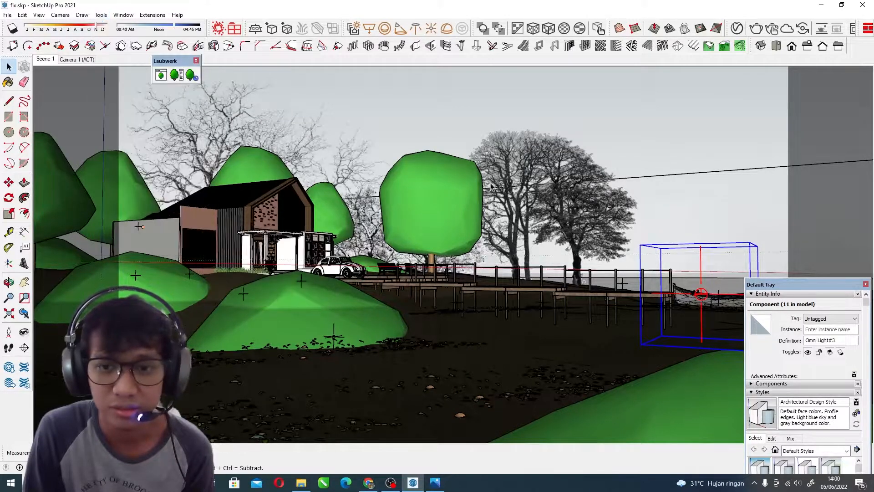
# Select the flat Arbre-hiver-05 winter tree cutout behind the round tree proxy
pyautogui.click(466, 111)
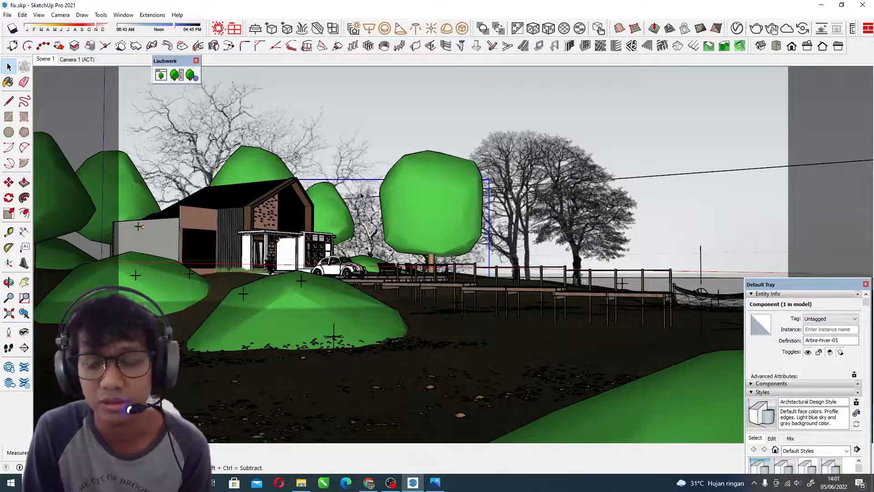
# Deselect the winter tree cutout and reposition the Default Tray so that its full height is readable
pyautogui.click(636, 138)
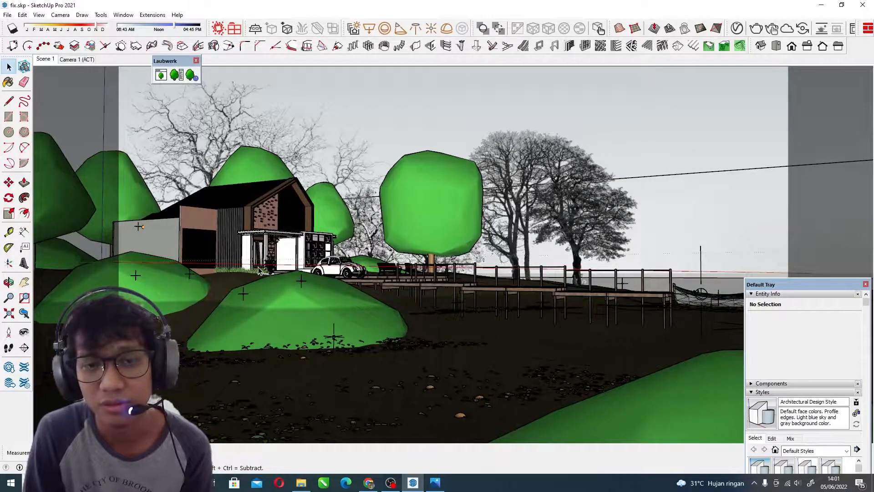
pyautogui.moveTo(819, 286); pyautogui.dragTo(830, 121)
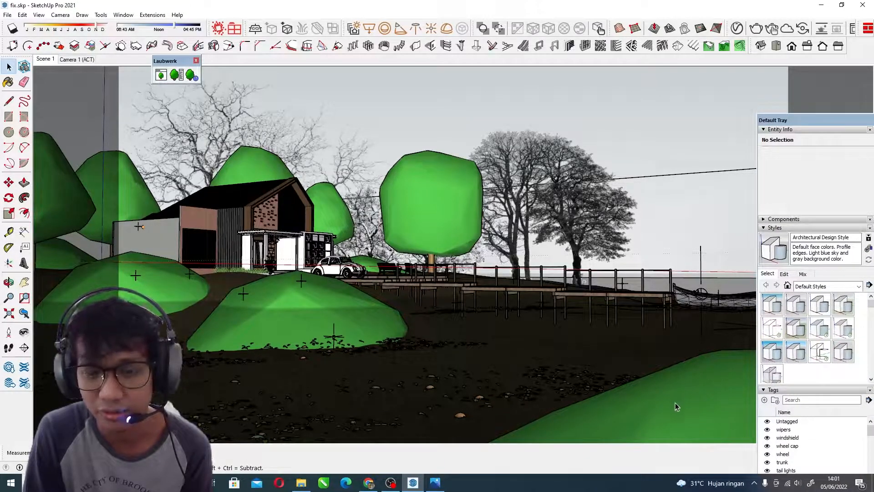
pyautogui.moveTo(829, 119); pyautogui.dragTo(751, 471)
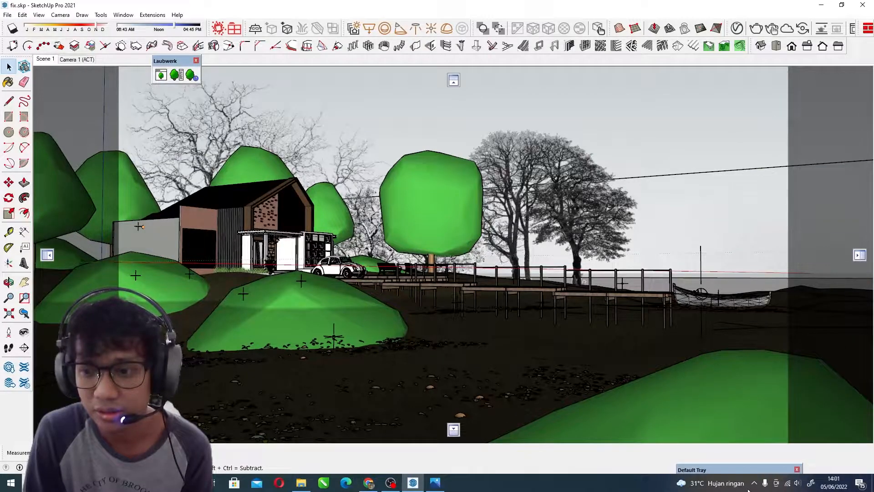
pyautogui.click(733, 471)
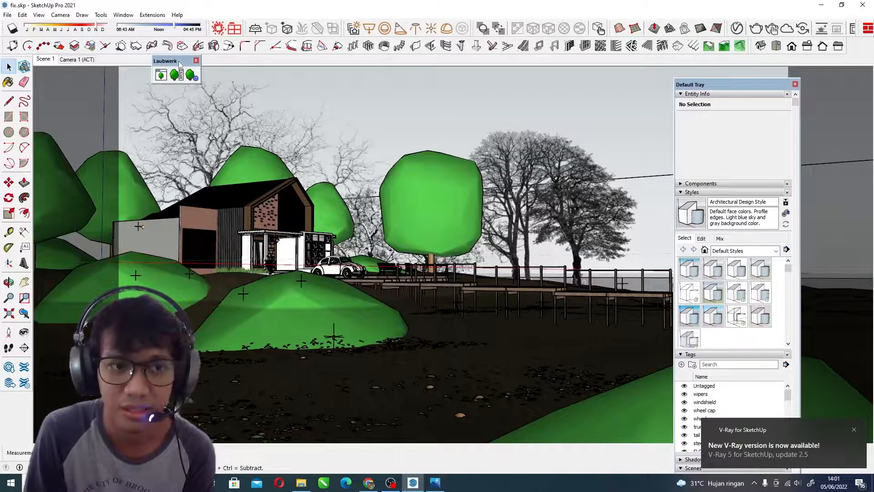
# Open the V-Ray Asset Editor and move it clear of the house and trees
pyautogui.click(734, 28)
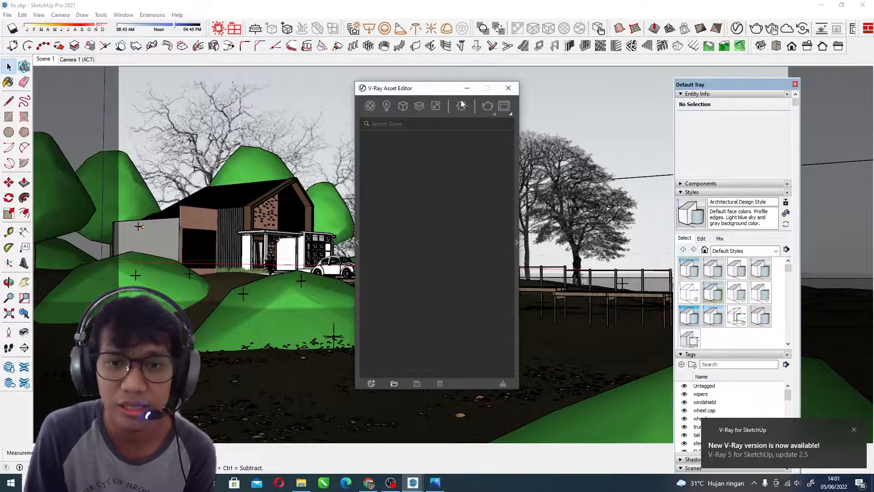
pyautogui.moveTo(444, 94); pyautogui.dragTo(107, 60)
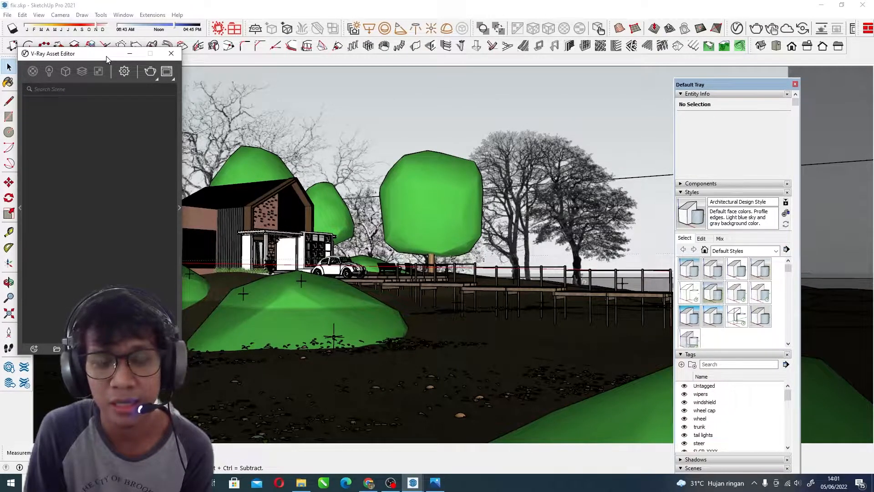
pyautogui.moveTo(105, 56); pyautogui.dragTo(124, 43)
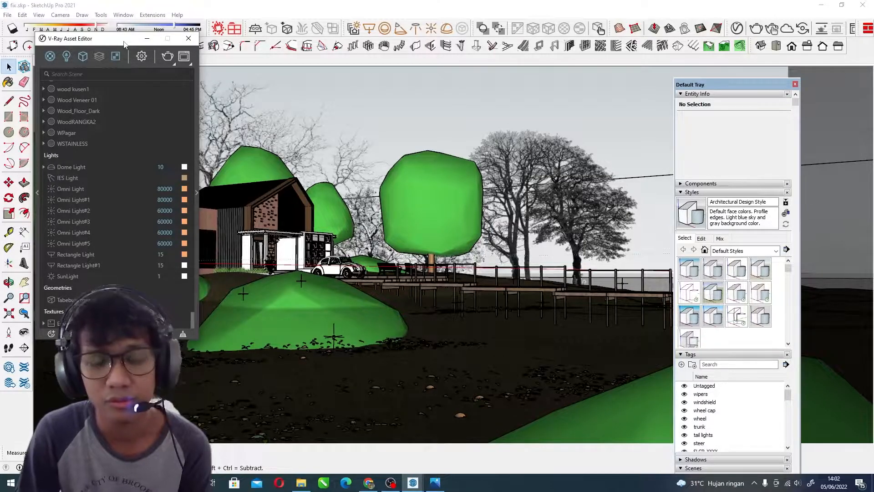
pyautogui.moveTo(120, 43); pyautogui.dragTo(105, 38)
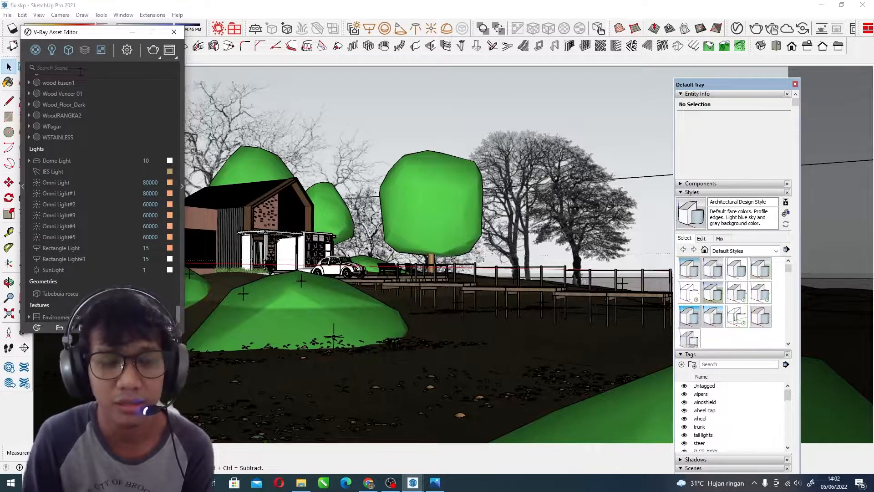
pyautogui.moveTo(99, 33); pyautogui.dragTo(119, 27)
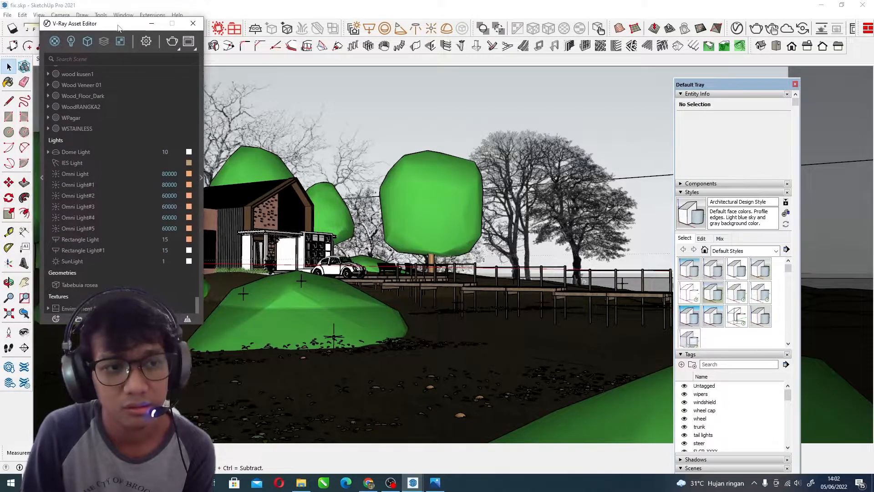
# Show only materials in the Asset Editor, with its library and settings panes open and the library's materials folder expanded
pyautogui.click(55, 41)
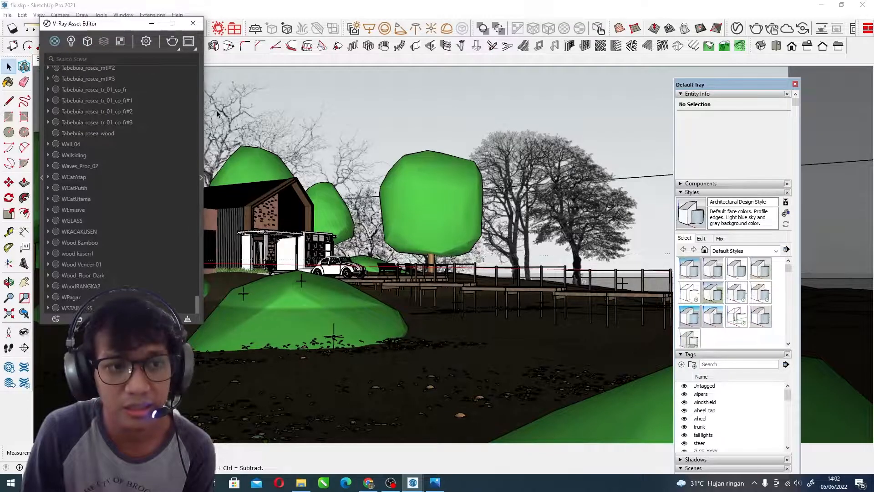
pyautogui.click(200, 178)
pyautogui.moveTo(121, 27); pyautogui.dragTo(229, 2)
pyautogui.click(185, 178)
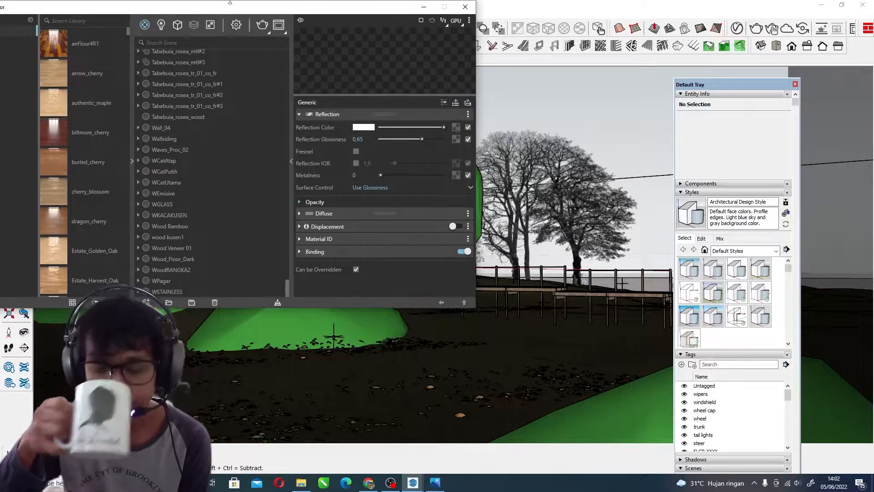
pyautogui.moveTo(249, 10); pyautogui.dragTo(375, 28)
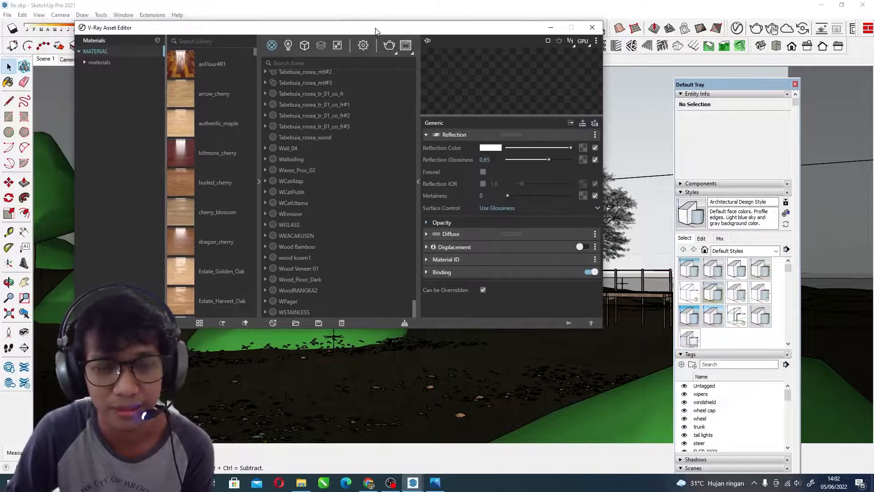
pyautogui.click(85, 63)
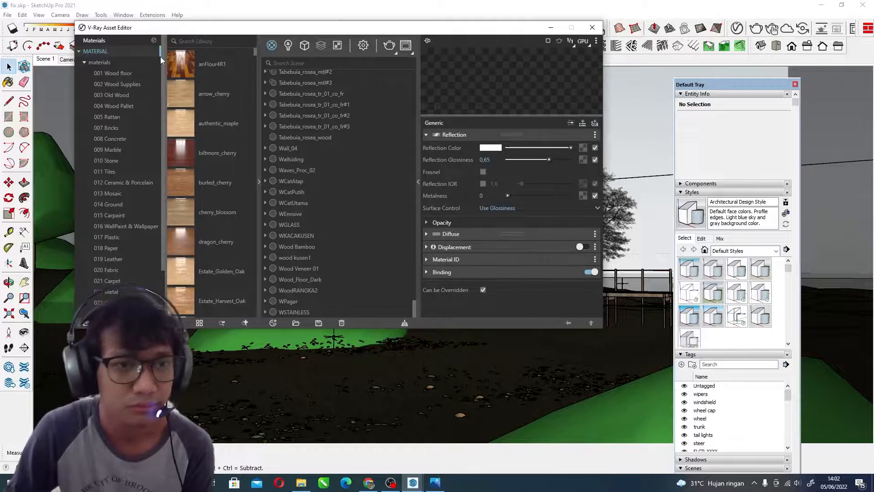
pyautogui.moveTo(510, 27); pyautogui.dragTo(441, 22)
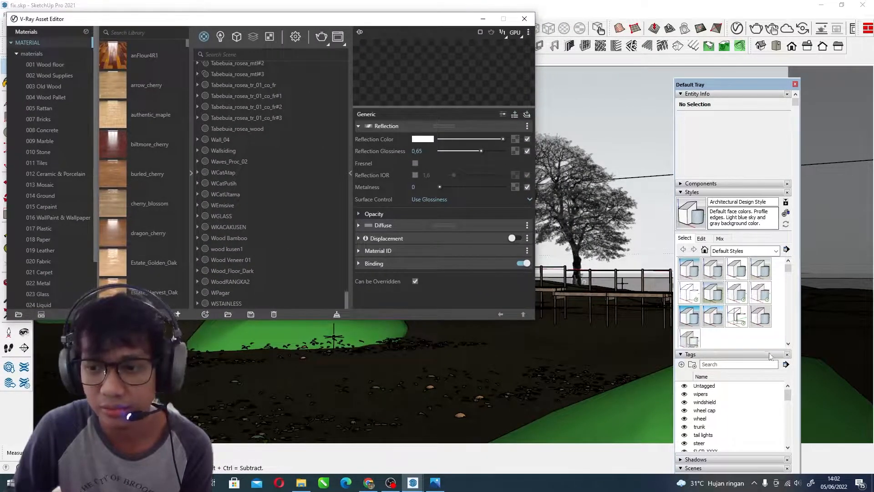
# Collapse the Styles and Tags sections of the Default Tray and bring its Materials section into view
pyautogui.click(682, 239)
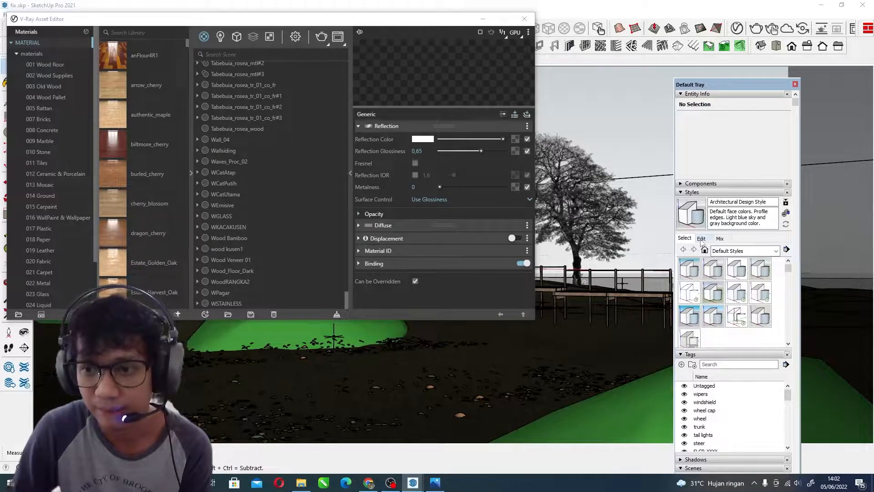
pyautogui.scroll(-3, 733, 262)
pyautogui.scroll(5, 734, 262)
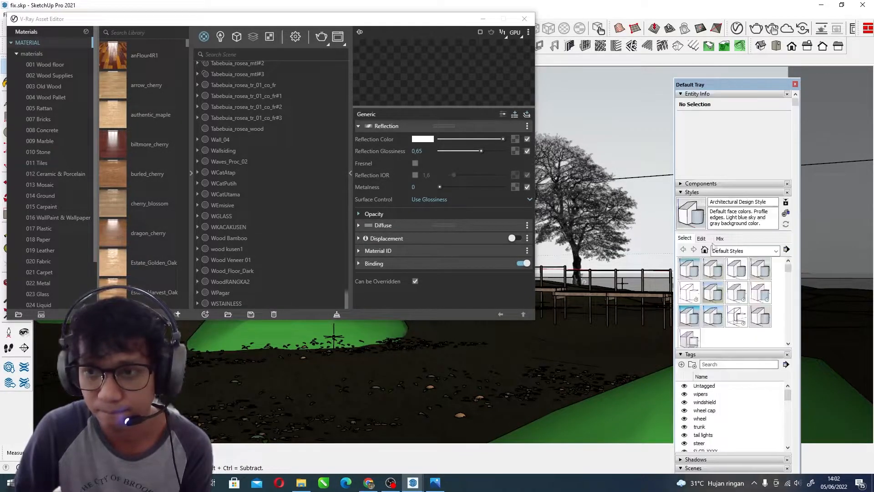
pyautogui.moveTo(362, 30); pyautogui.dragTo(315, 47)
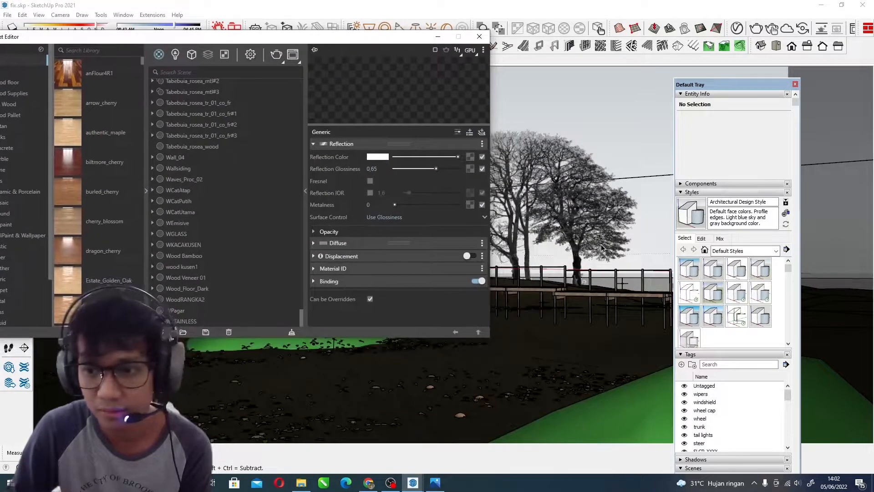
pyautogui.scroll(-5, 740, 339)
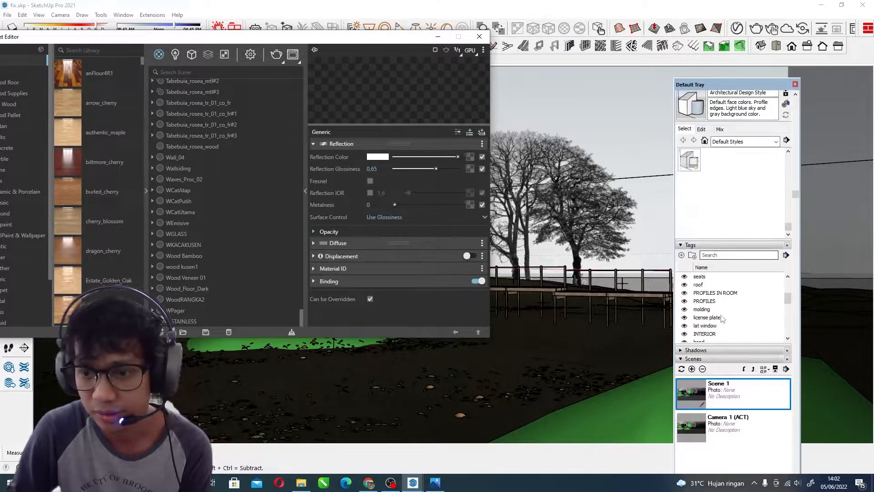
pyautogui.scroll(-2, 729, 343)
pyautogui.scroll(5, 717, 156)
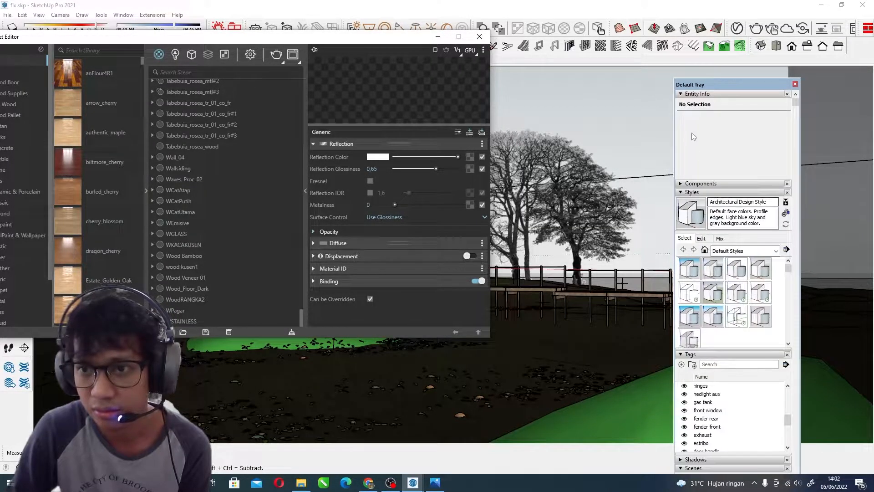
pyautogui.click(691, 192)
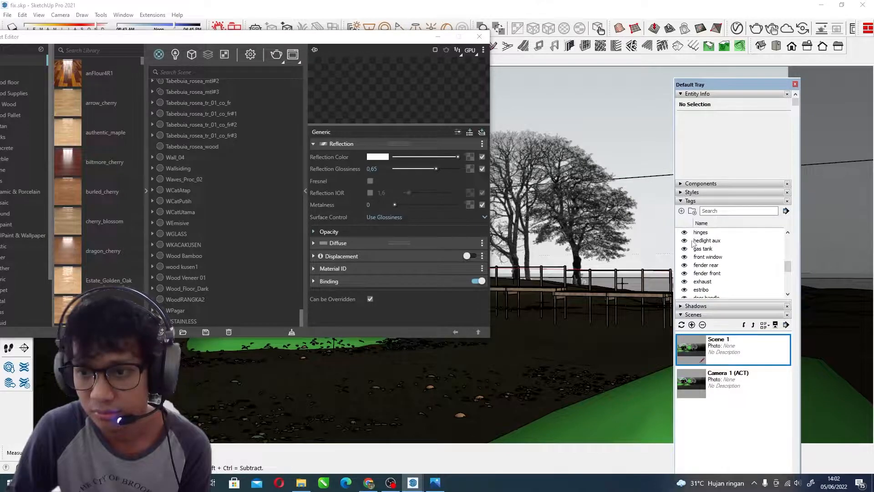
pyautogui.click(691, 201)
pyautogui.scroll(-5, 734, 354)
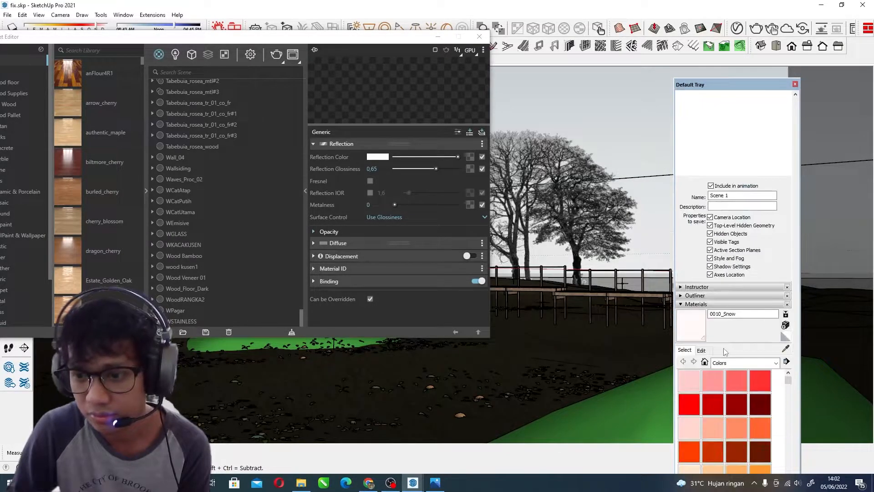
# Make Waves_Proc_02 the current material and bring the whole Asset Editor back into view
pyautogui.moveTo(332, 40); pyautogui.dragTo(172, 47)
pyautogui.click(23, 182)
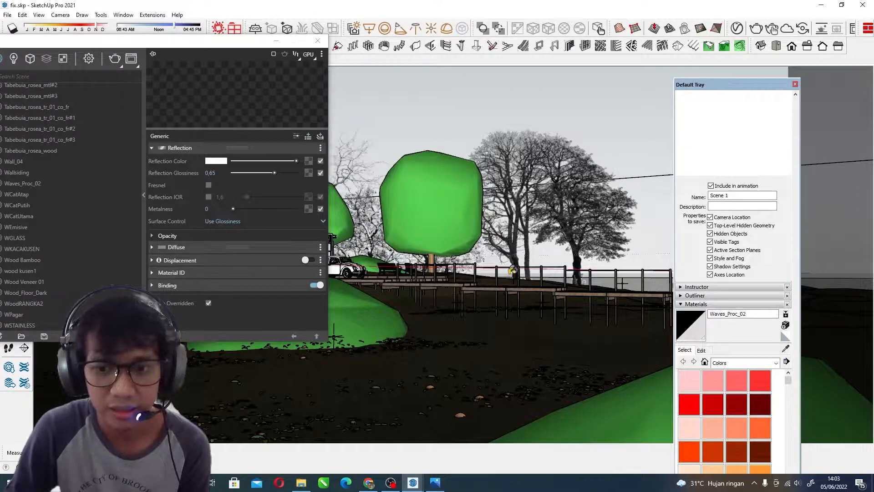
pyautogui.moveTo(230, 55); pyautogui.dragTo(513, 68)
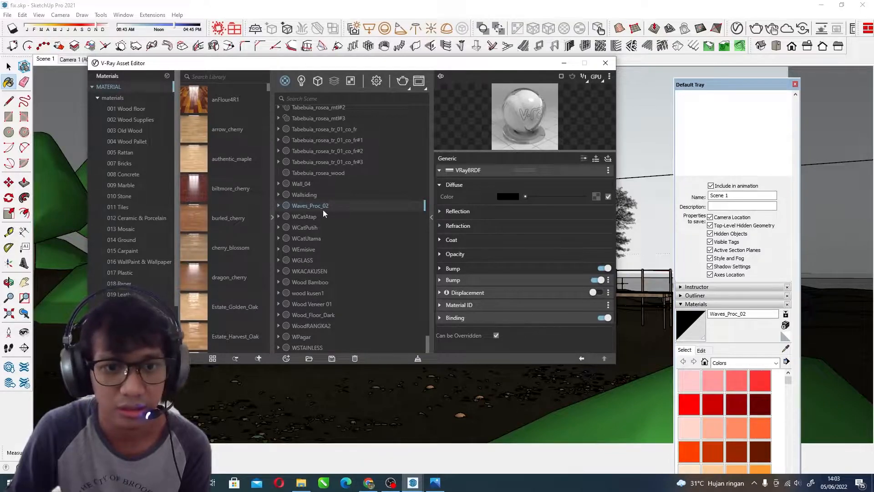
# Browse the water and wave materials in the 024 Liquid category of the V-Ray material library
pyautogui.scroll(-2, 141, 277)
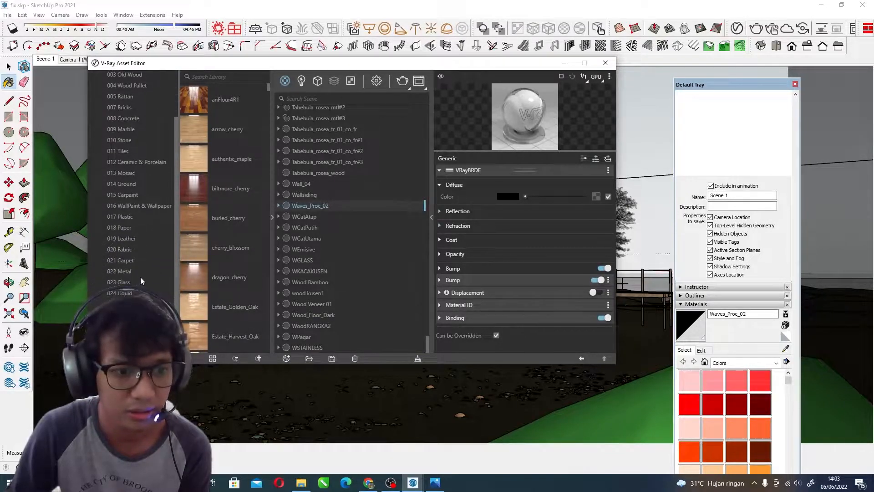
pyautogui.click(130, 293)
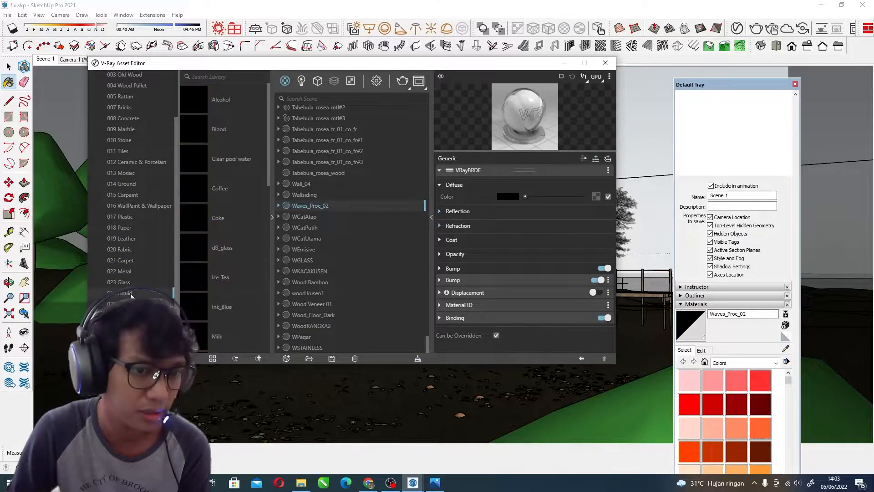
pyautogui.scroll(-8, 205, 200)
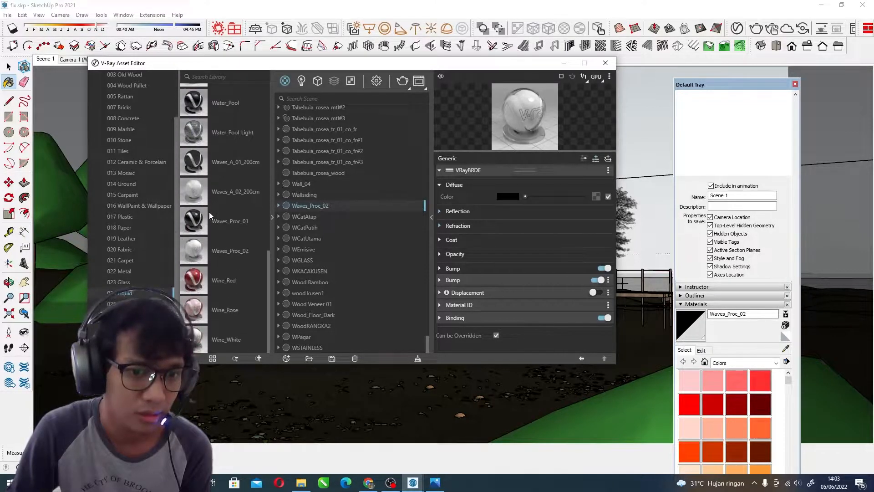
pyautogui.scroll(3, 236, 241)
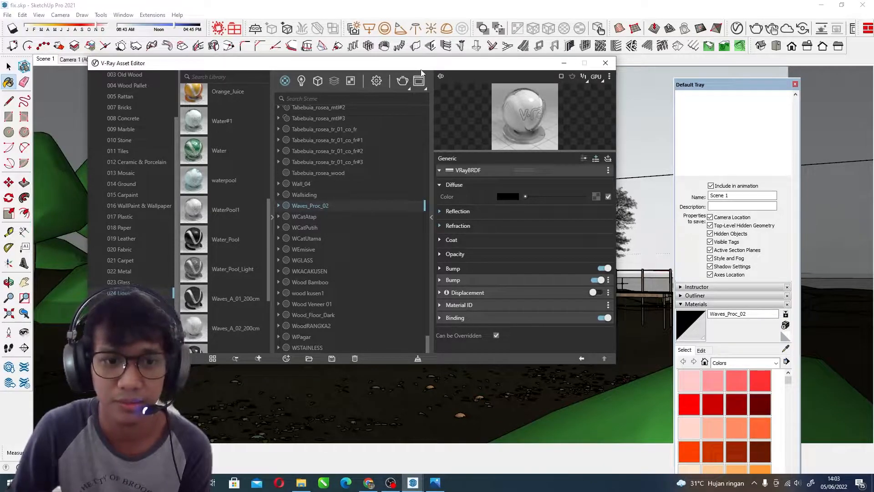
# Expand and review the Reflection and Refraction settings of the Waves_Proc_02 material
pyautogui.moveTo(423, 65); pyautogui.dragTo(291, 66)
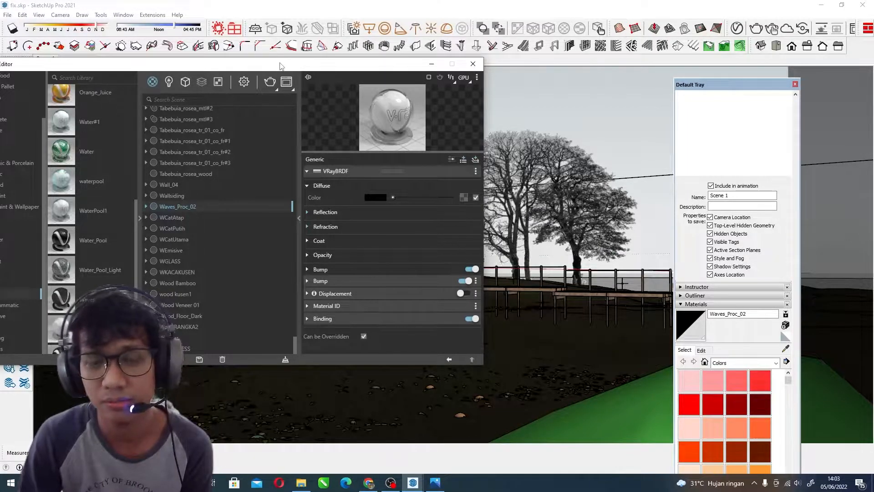
pyautogui.moveTo(313, 68); pyautogui.dragTo(339, 47)
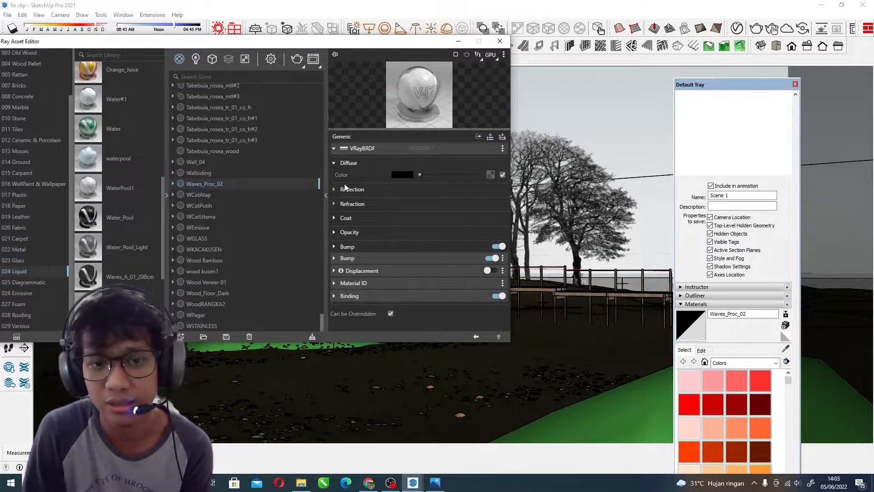
pyautogui.click(344, 189)
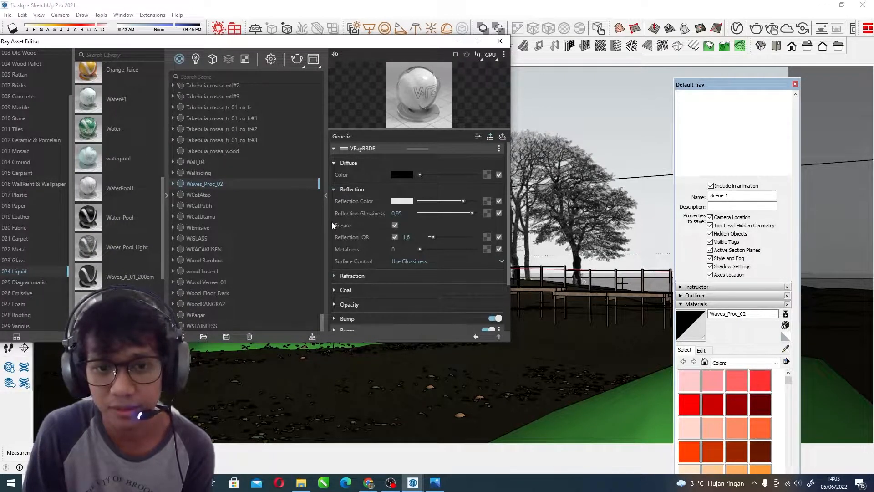
pyautogui.click(339, 276)
pyautogui.scroll(-3, 367, 191)
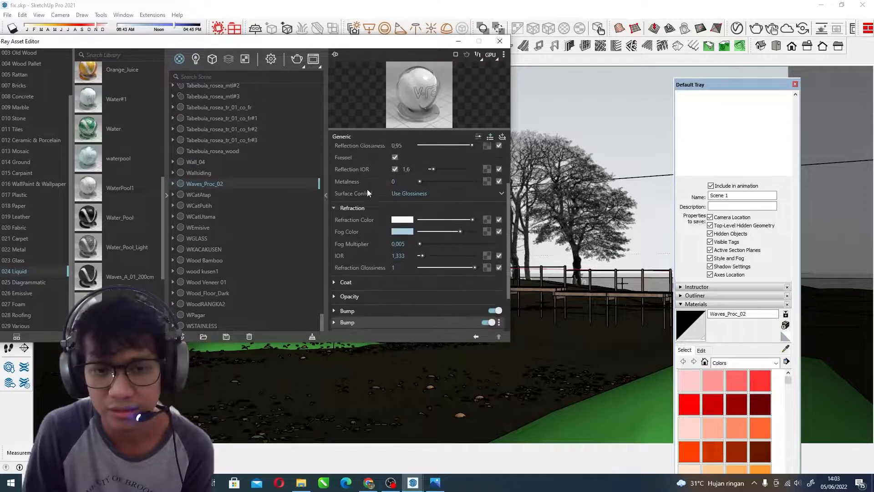
pyautogui.scroll(3, 365, 204)
pyautogui.scroll(-3, 365, 206)
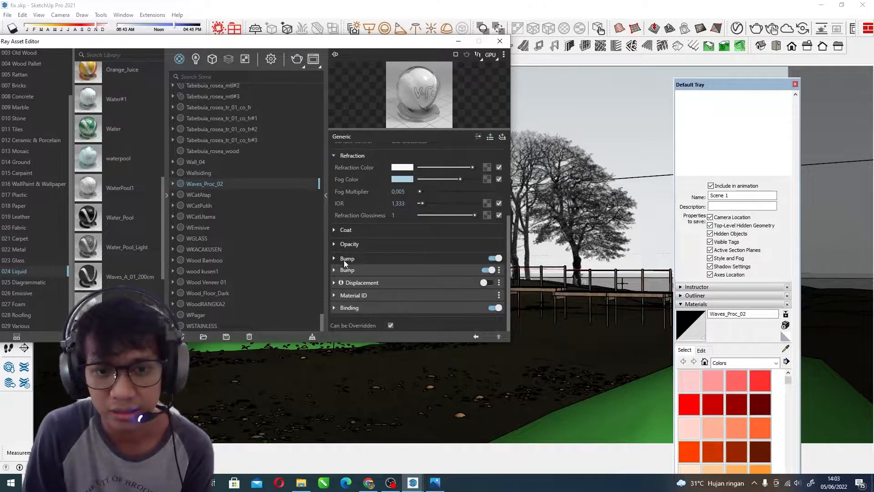
# Expand and review both Bump sections and the Material ID settings of Waves_Proc_02
pyautogui.click(340, 270)
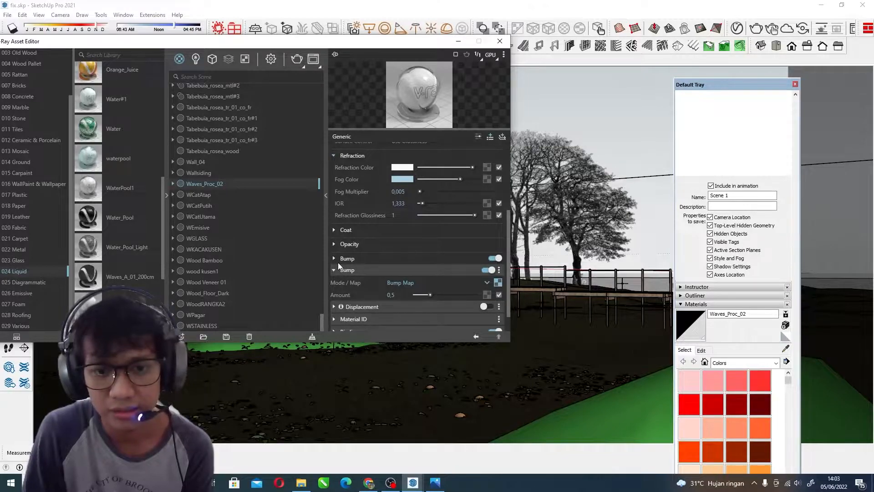
pyautogui.click(337, 262)
pyautogui.scroll(-2, 340, 259)
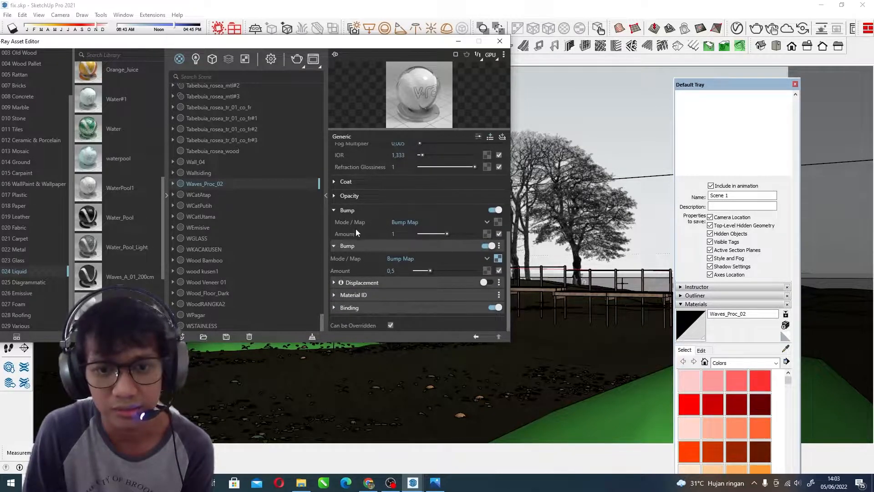
pyautogui.click(352, 295)
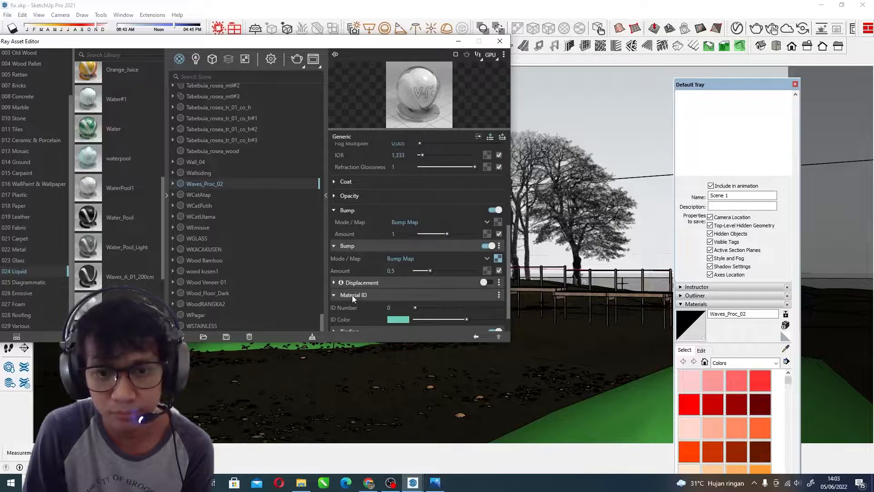
# Collapse the Material ID settings and re-examine the Diffuse, Reflection, Refraction and Bump values of Waves_Proc_02
pyautogui.click(352, 295)
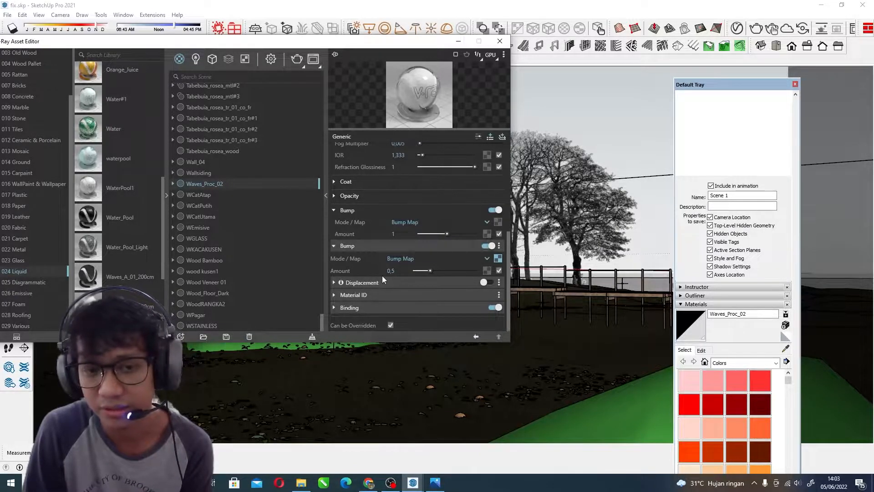
pyautogui.scroll(7, 350, 241)
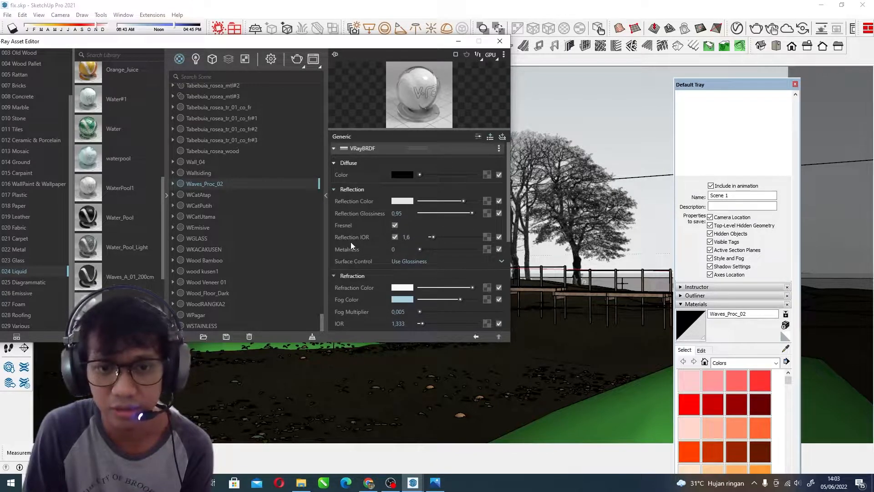
pyautogui.scroll(-2, 357, 200)
pyautogui.scroll(2, 355, 200)
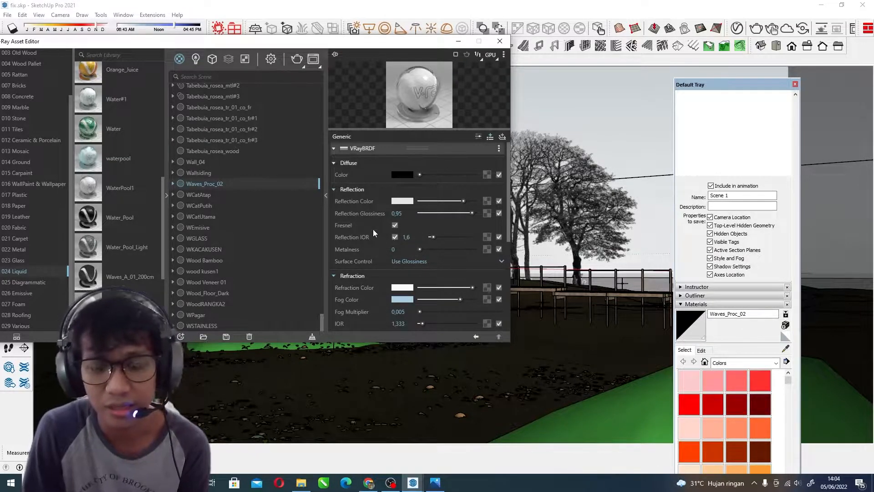
pyautogui.moveTo(368, 44); pyautogui.dragTo(376, 65)
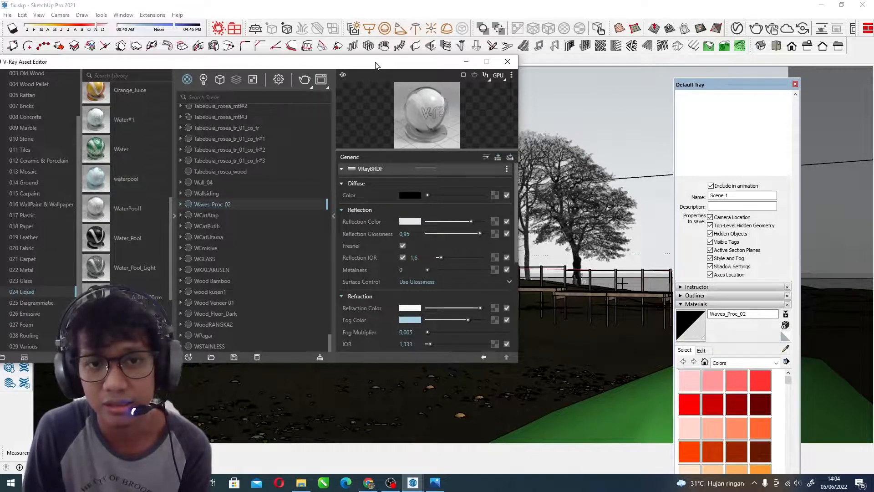
pyautogui.moveTo(375, 65); pyautogui.dragTo(376, 65)
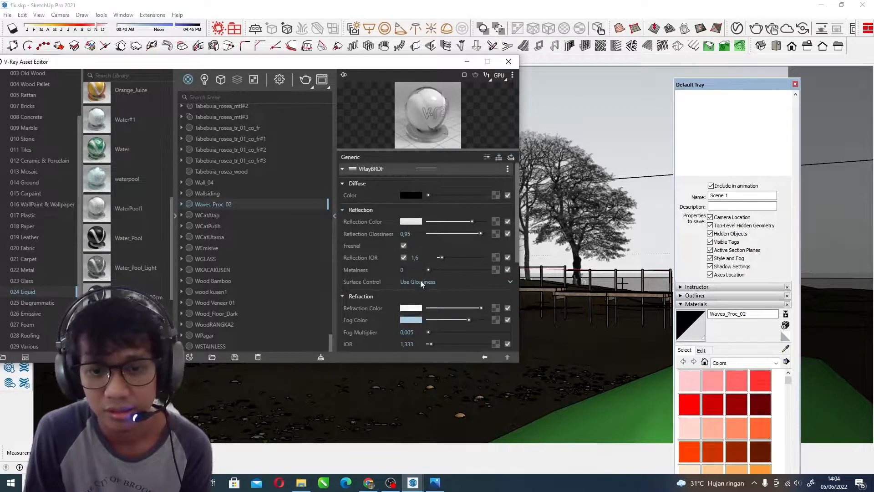
pyautogui.scroll(-2, 422, 281)
pyautogui.scroll(2, 413, 231)
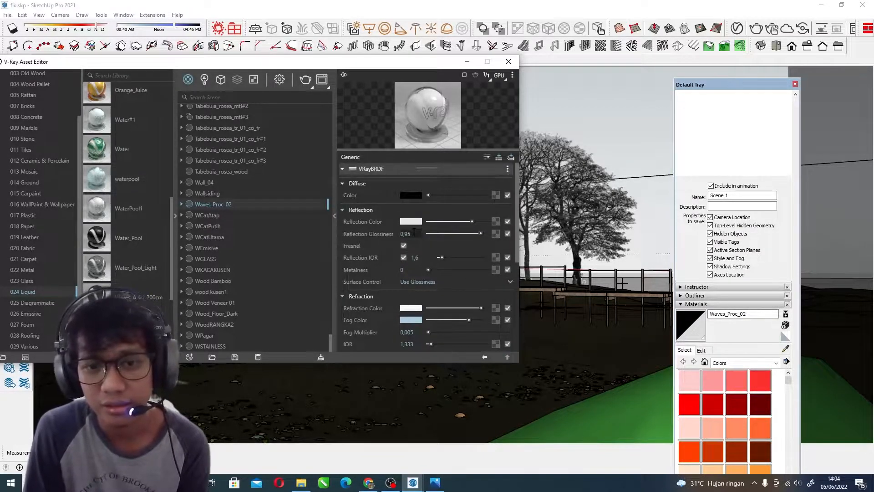
pyautogui.scroll(-3, 414, 238)
pyautogui.scroll(3, 421, 244)
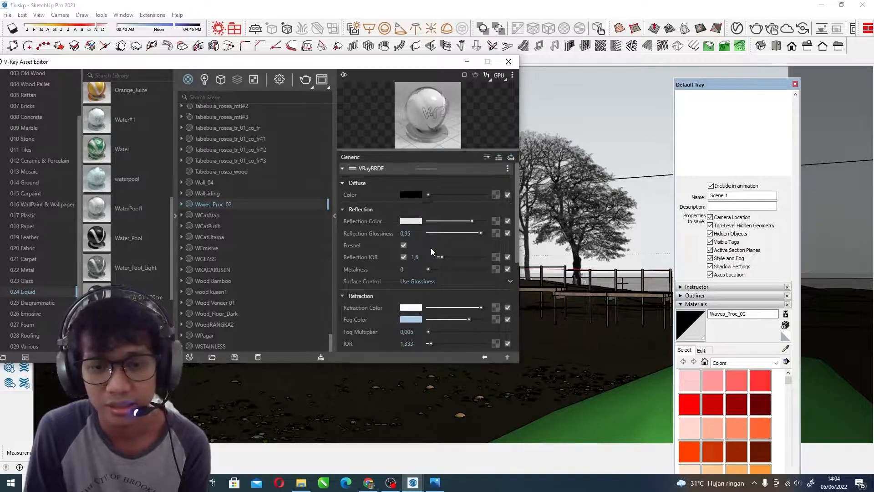
pyautogui.scroll(-3, 430, 248)
pyautogui.moveTo(382, 62); pyautogui.dragTo(424, 64)
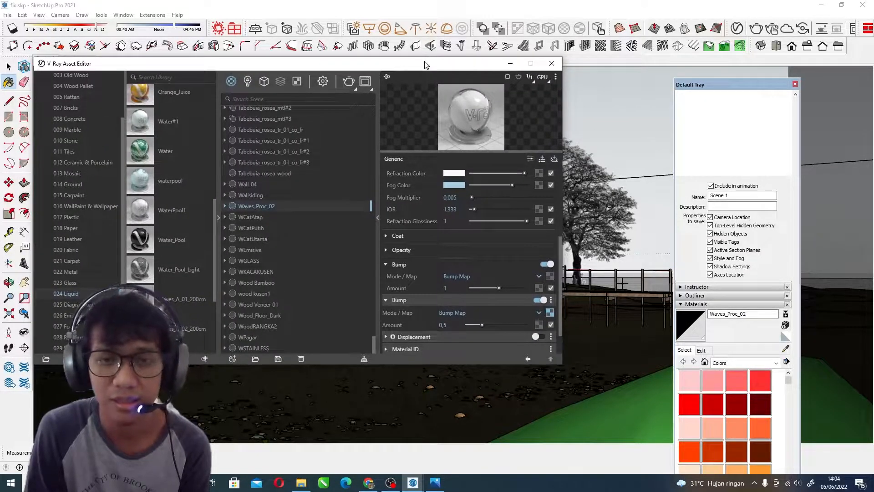
pyautogui.moveTo(425, 64)
pyautogui.mouseDown()
pyautogui.moveTo(432, 65)
pyautogui.moveTo(413, 49)
pyautogui.moveTo(438, 64)
pyautogui.mouseUp()
pyautogui.moveTo(427, 64); pyautogui.dragTo(405, 17)
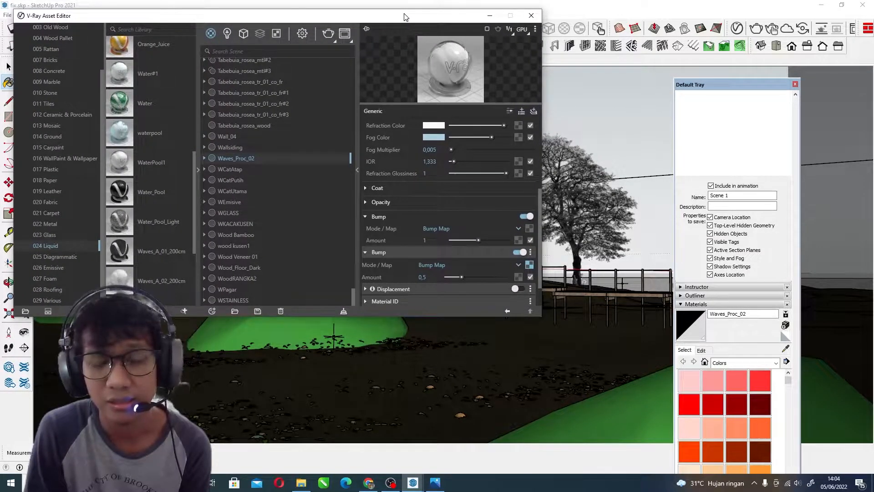
pyautogui.moveTo(404, 17); pyautogui.dragTo(439, 72)
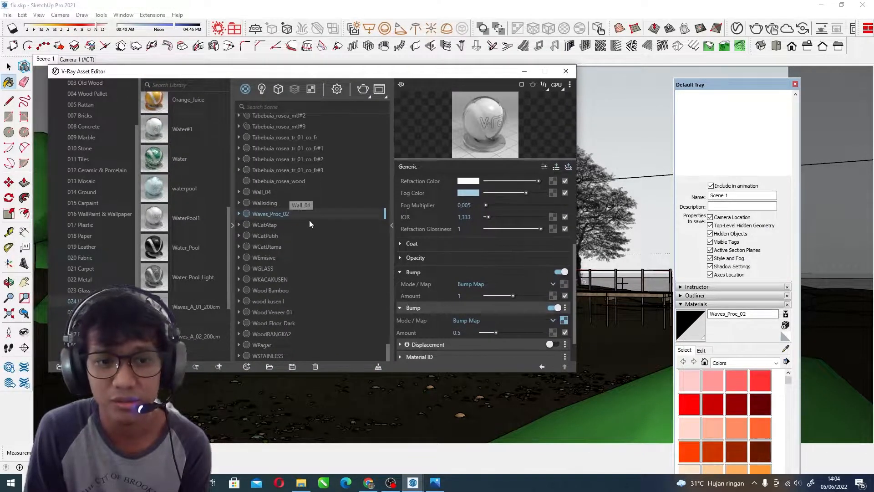
# Browse the scene's material list from Waves_Proc_02 back to the Aesculus and Albizia tree materials
pyautogui.scroll(10, 310, 214)
pyautogui.scroll(10, 316, 196)
pyautogui.scroll(8, 316, 193)
pyautogui.moveTo(398, 72); pyautogui.dragTo(405, 43)
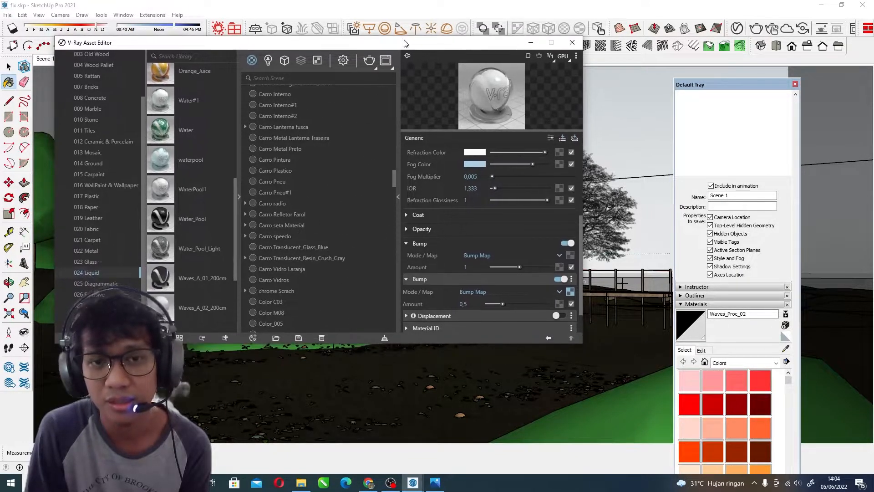
pyautogui.scroll(10, 294, 197)
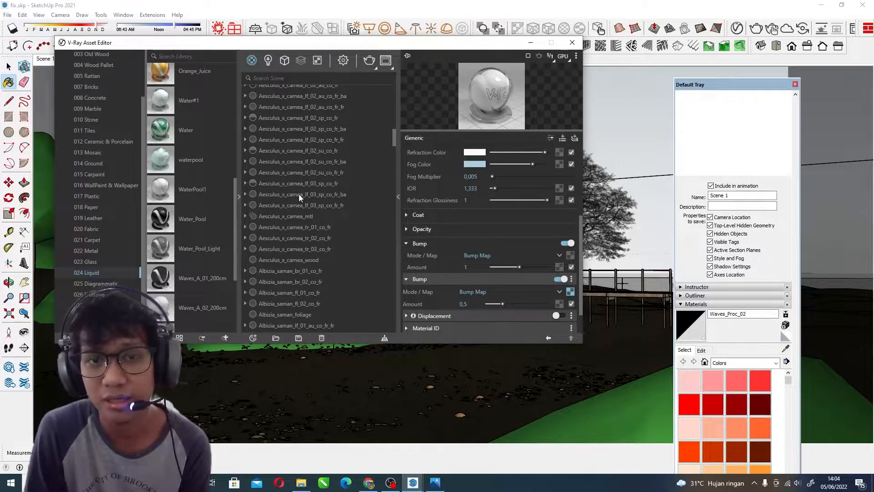
pyautogui.scroll(-6, 303, 177)
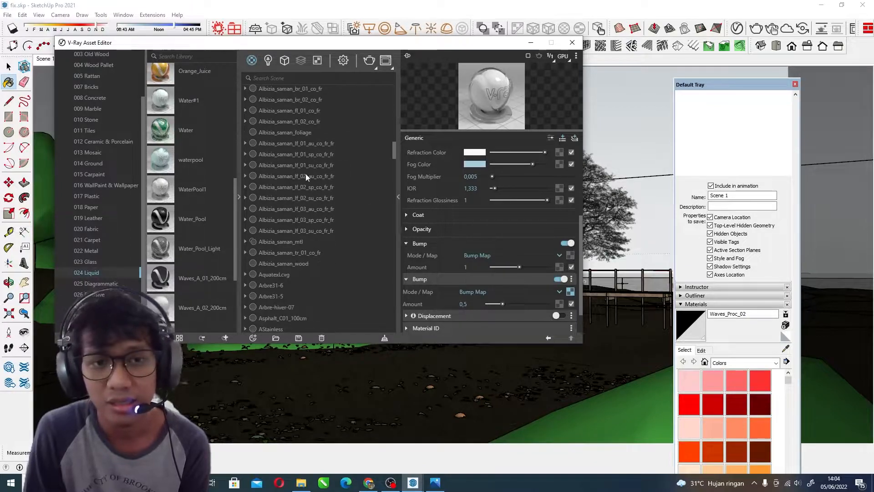
# Review the scene's light and geometry assets and the available render elements in the Asset Editor
pyautogui.click(268, 60)
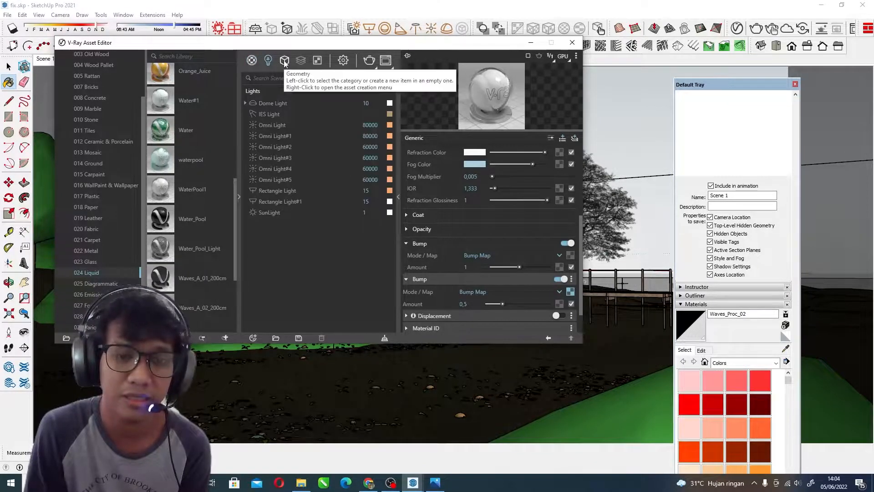
pyautogui.click(285, 62)
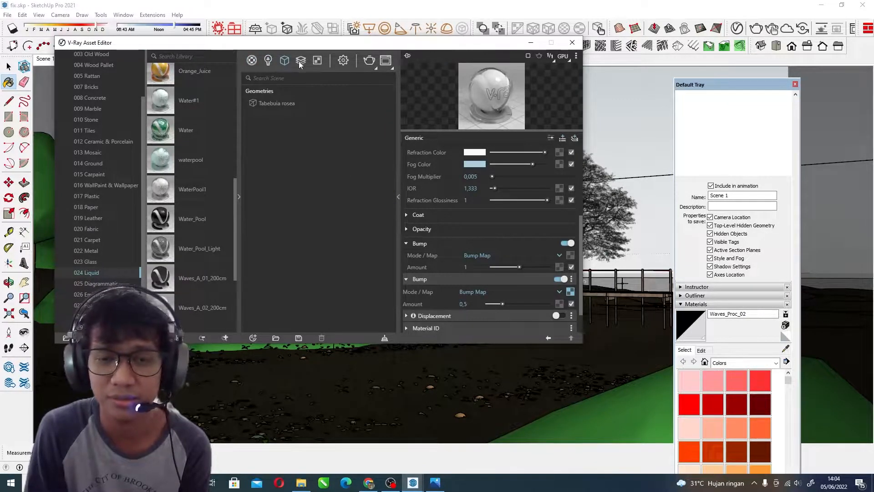
pyautogui.click(299, 61)
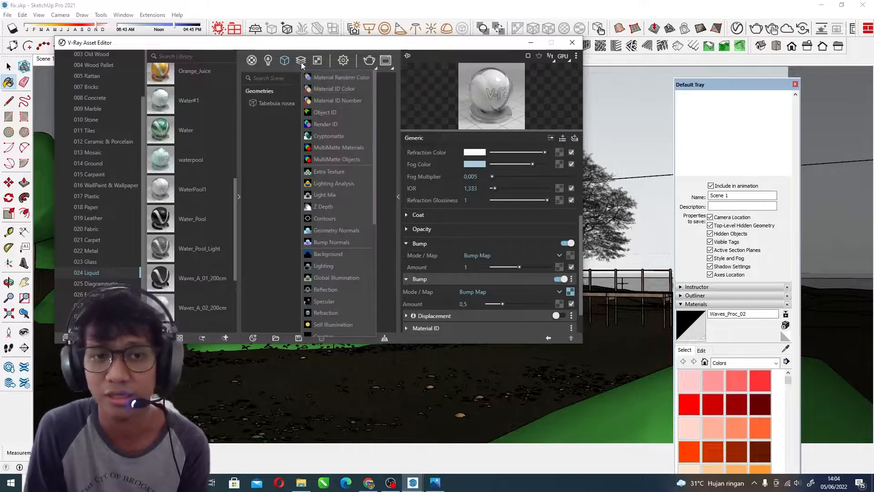
pyautogui.click(269, 61)
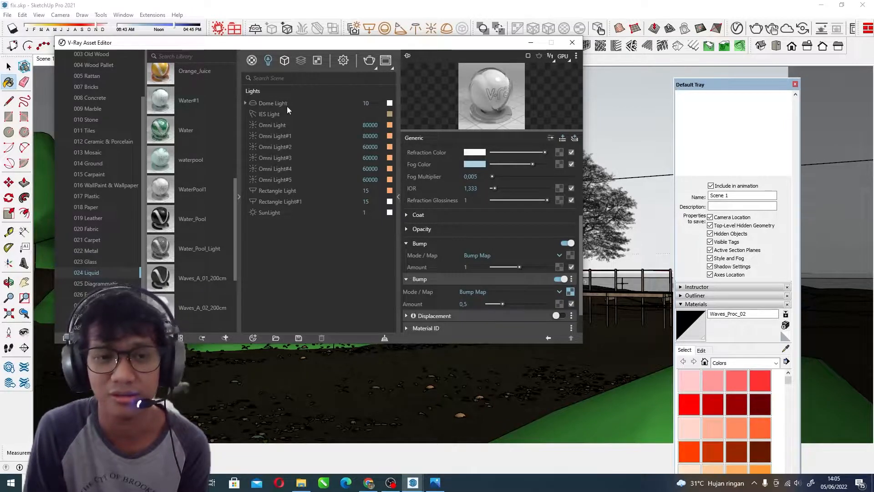
# Return to Scene 1, bring the house roof into view and sample its chrome Scrach material
pyautogui.moveTo(459, 46); pyautogui.dragTo(381, 66)
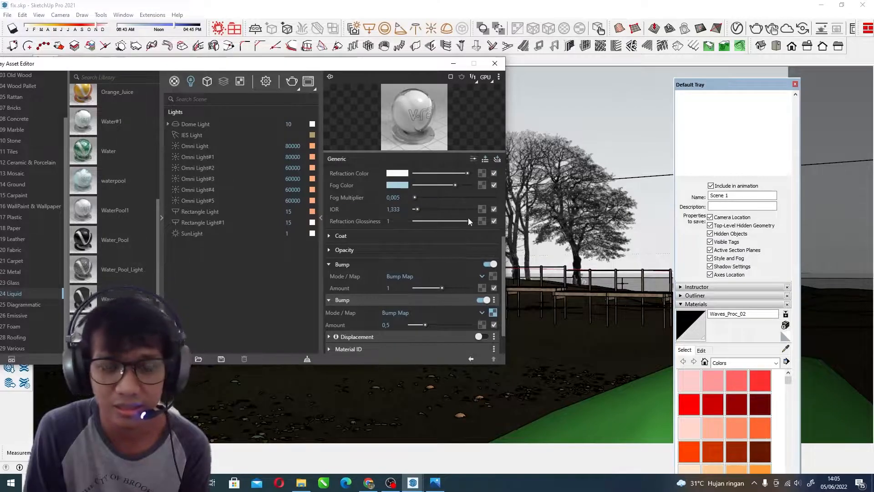
pyautogui.moveTo(398, 67)
pyautogui.mouseDown()
pyautogui.moveTo(469, 292)
pyautogui.moveTo(457, 251)
pyautogui.moveTo(487, 263)
pyautogui.moveTo(519, 342)
pyautogui.mouseUp()
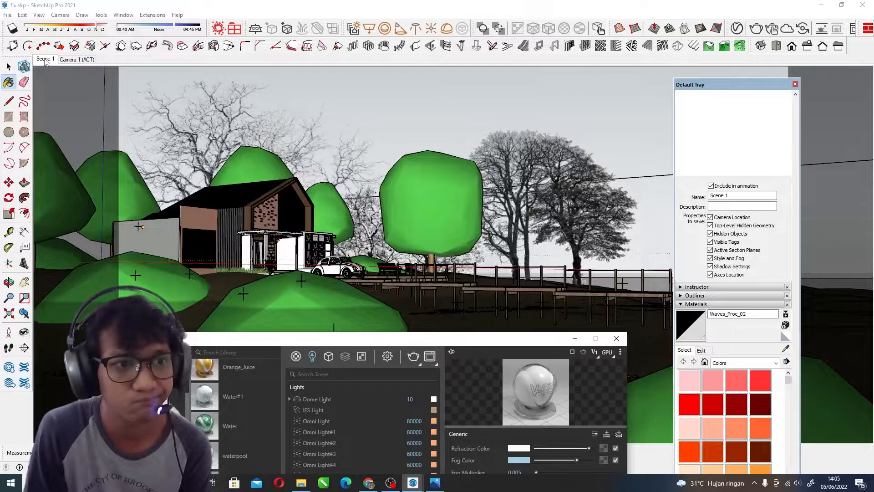
pyautogui.click(46, 61)
pyautogui.click(8, 67)
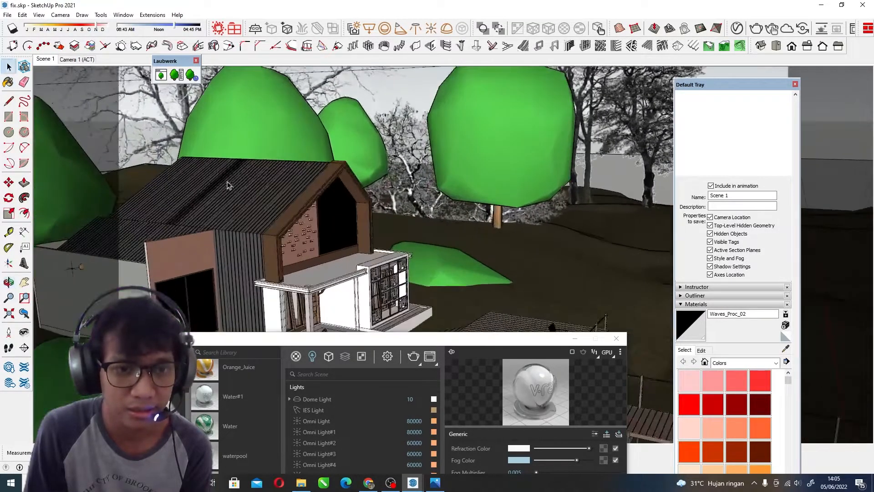
pyautogui.moveTo(463, 338)
pyautogui.mouseDown()
pyautogui.moveTo(514, 225)
pyautogui.moveTo(456, 96)
pyautogui.mouseUp()
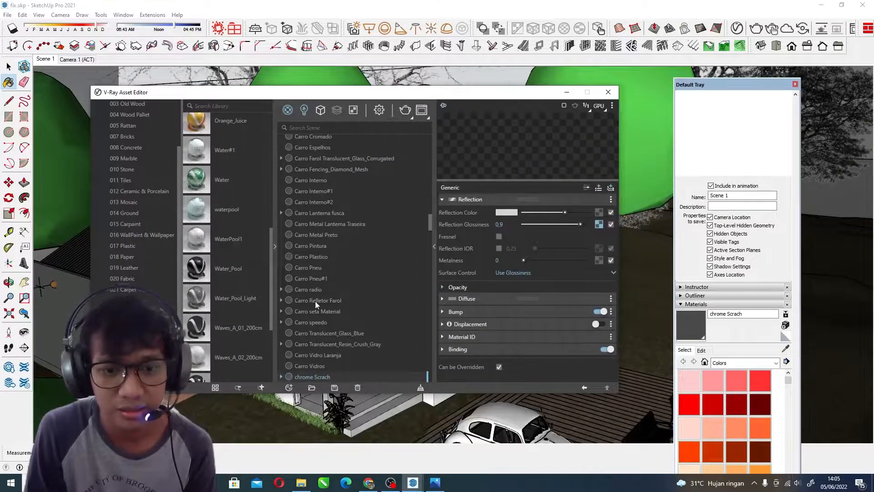
pyautogui.scroll(-3, 315, 301)
# Examine the corrugated metal roof of the house up close with the Asset Editor moved aside
pyautogui.moveTo(400, 101); pyautogui.dragTo(421, 301)
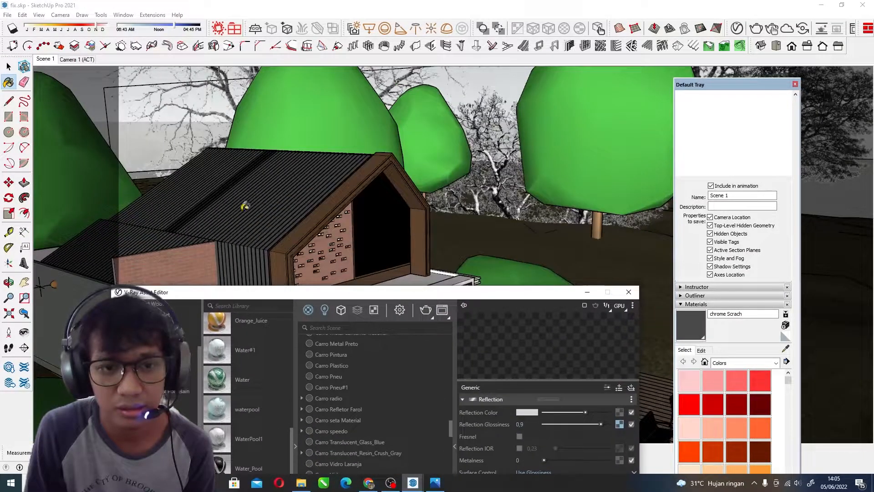
pyautogui.press('space')
pyautogui.scroll(3, 252, 171)
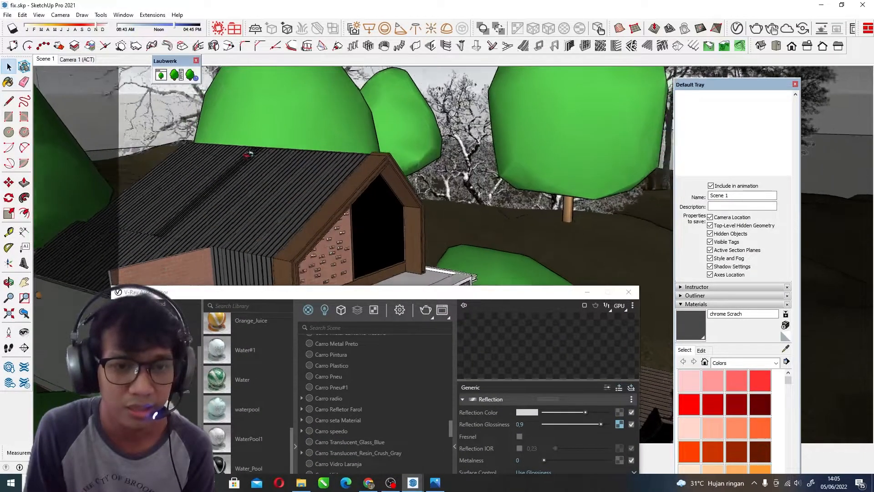
pyautogui.scroll(-5, 252, 171)
# Bring the Asset Editor back into full view and show the 022 Metal category of the material library
pyautogui.moveTo(402, 294); pyautogui.dragTo(326, 65)
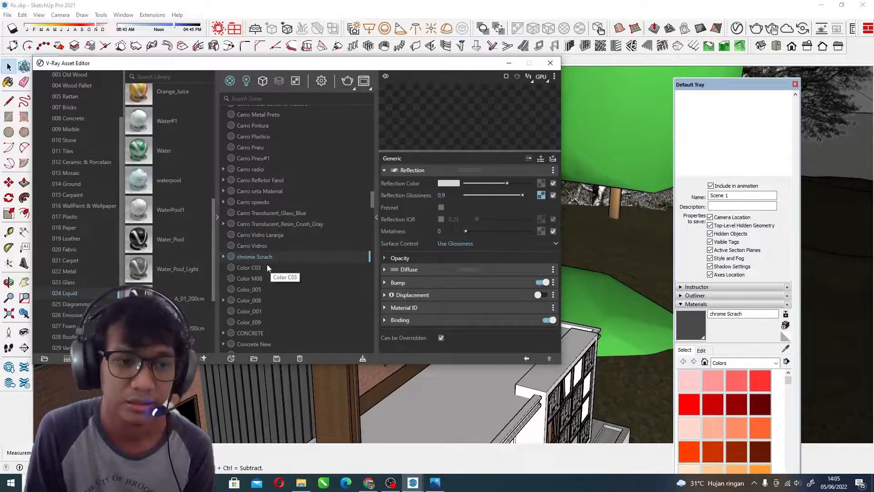
pyautogui.click(63, 271)
pyautogui.scroll(-1, 273, 251)
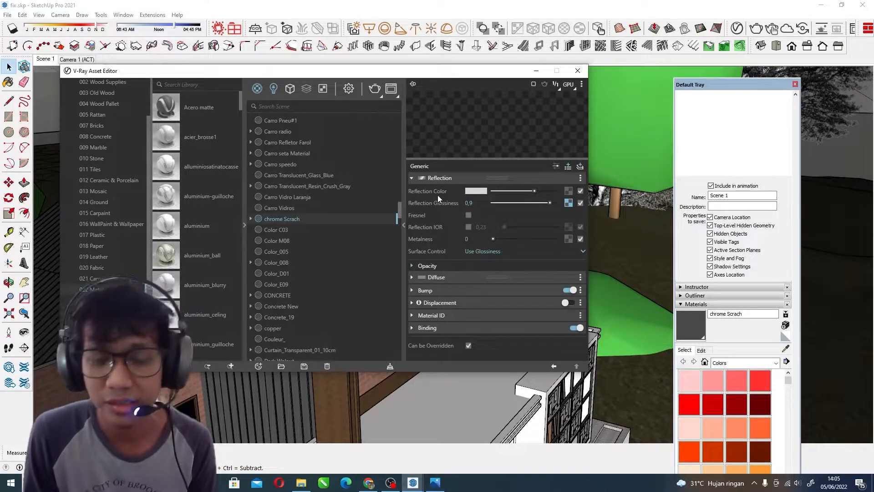
# Expand and review the Opacity, Bump and Diffuse settings of chrome Scrach, plus its SketchUp colour settings
pyautogui.click(411, 267)
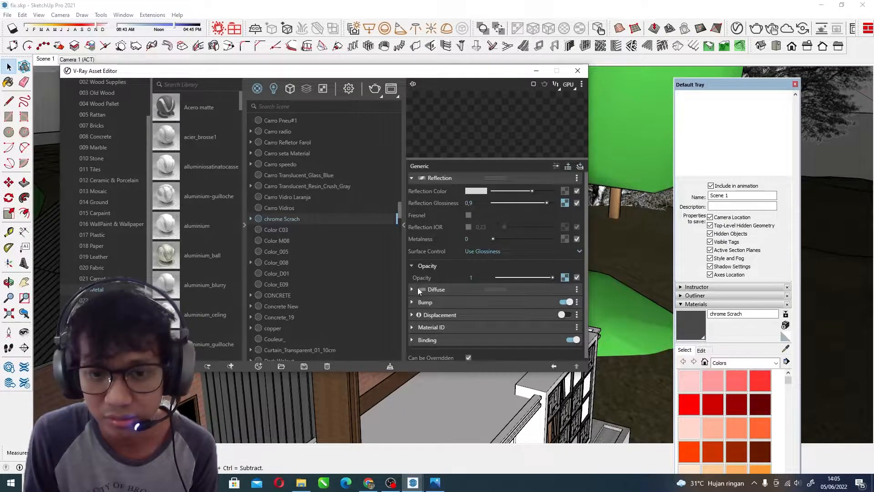
pyautogui.click(412, 302)
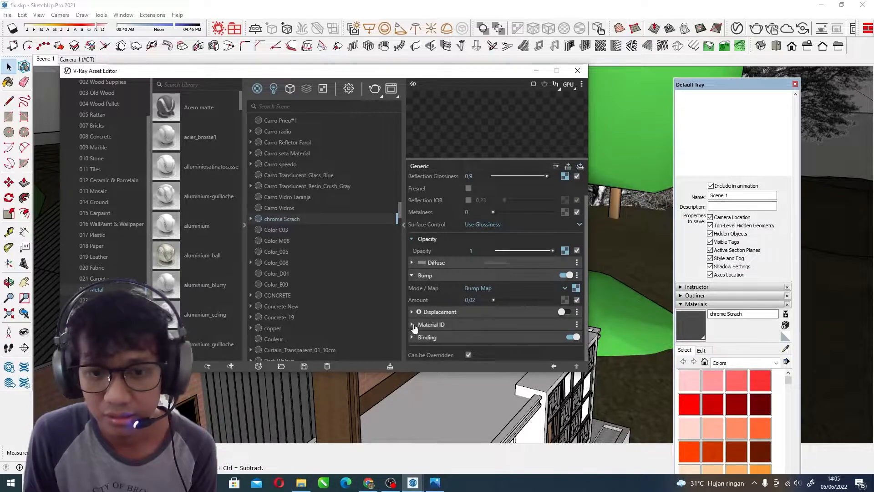
pyautogui.click(416, 263)
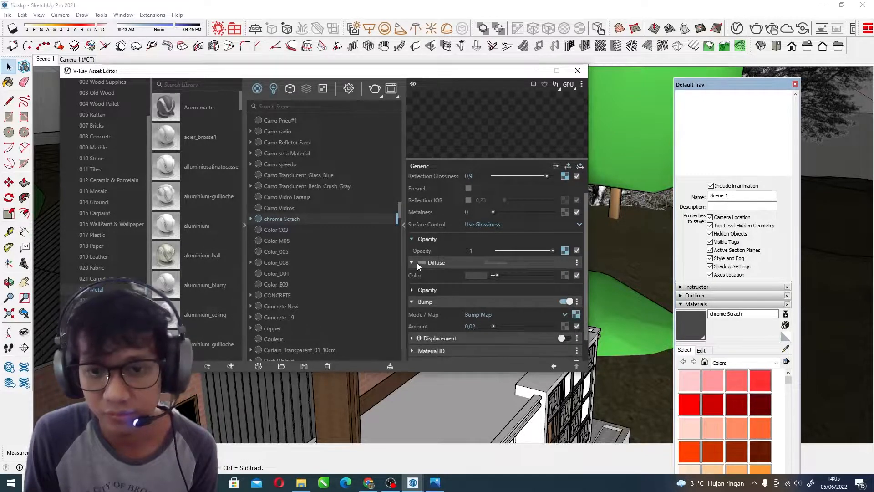
pyautogui.scroll(1, 470, 238)
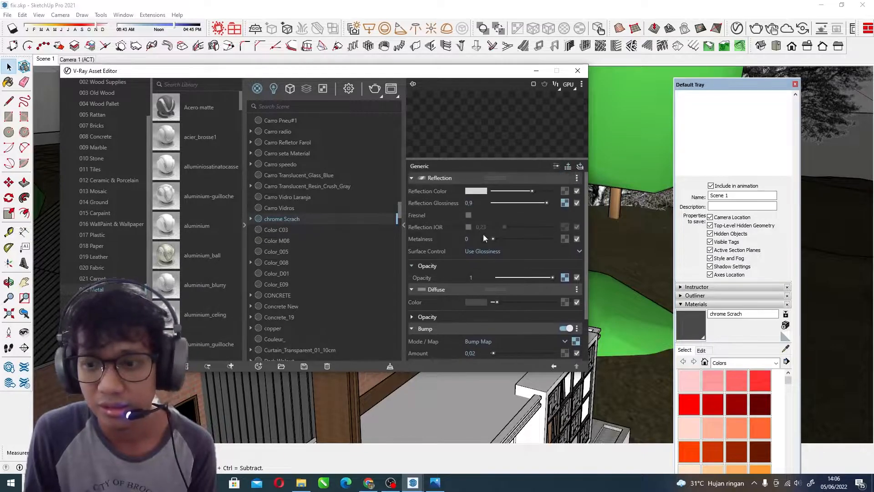
pyautogui.click(702, 350)
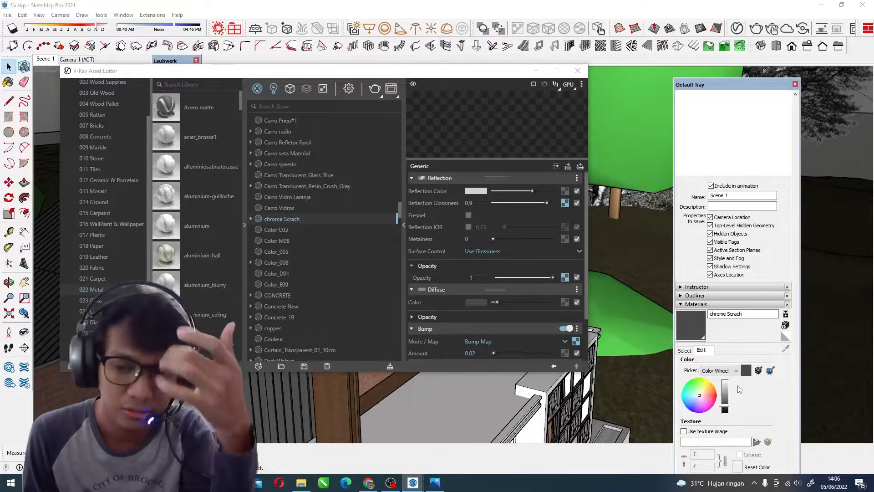
# Move the Asset Editor aside, bring the whole house into view and return to the SketchUp material swatches
pyautogui.moveTo(433, 74); pyautogui.dragTo(311, 181)
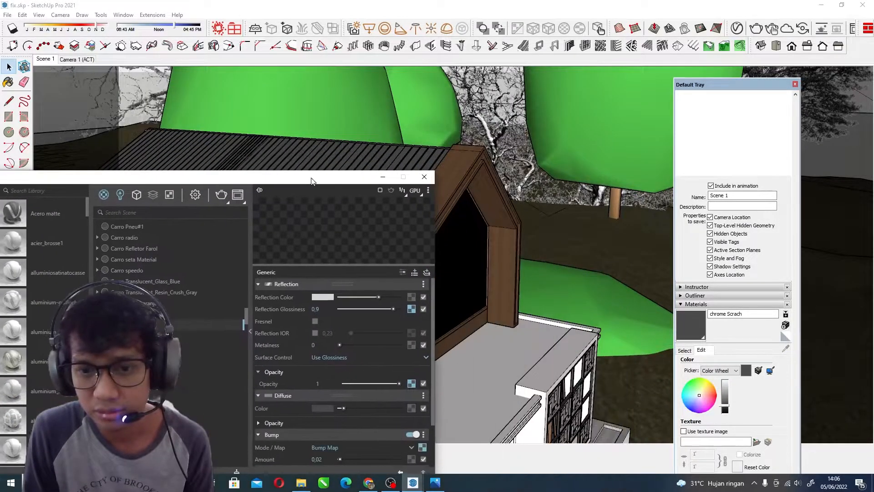
pyautogui.scroll(-5, 523, 231)
pyautogui.moveTo(523, 233)
pyautogui.mouseDown(button='middle')
pyautogui.moveTo(525, 298)
pyautogui.moveTo(700, 286)
pyautogui.mouseUp(button='middle')
pyautogui.moveTo(369, 188); pyautogui.dragTo(217, 166)
pyautogui.click(688, 350)
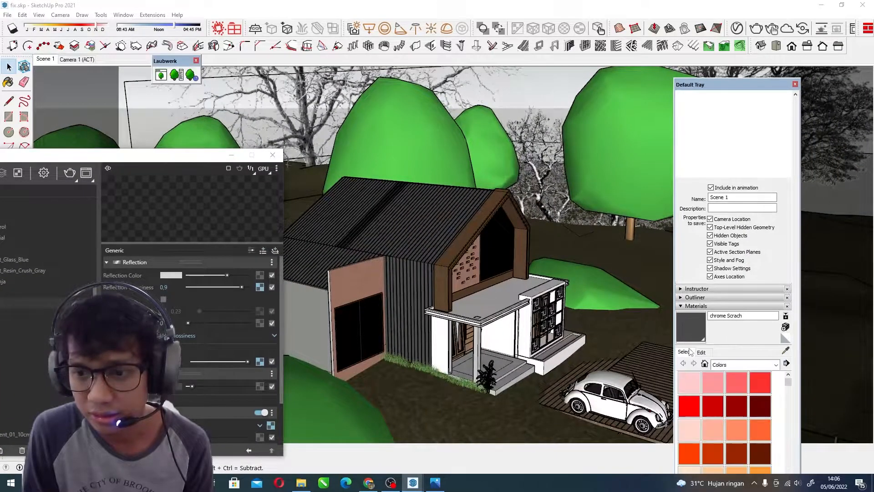
# Sample the material of the gable's frame and the Masonry_02 material from the gable front
pyautogui.click(785, 351)
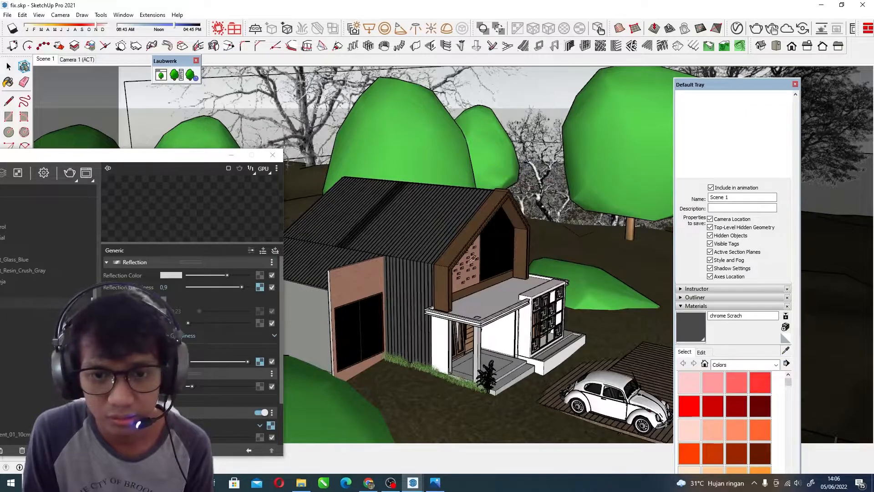
pyautogui.click(456, 251)
pyautogui.moveTo(177, 160); pyautogui.dragTo(193, 128)
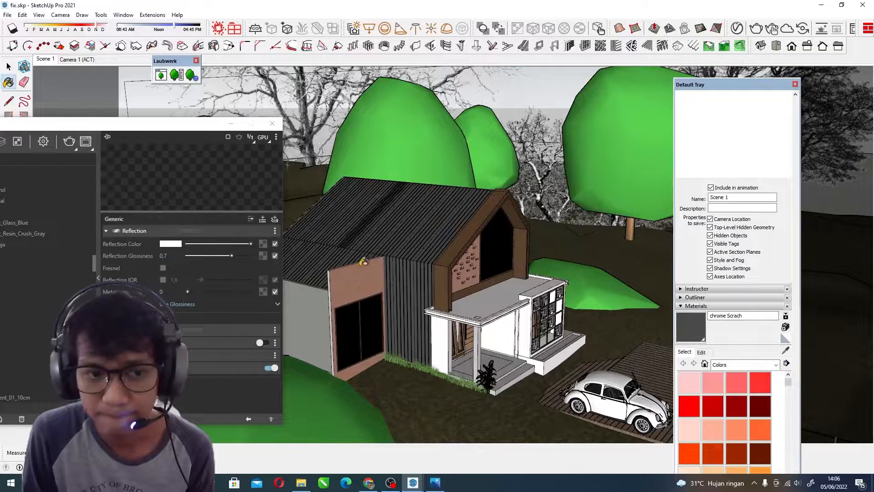
pyautogui.moveTo(160, 128); pyautogui.dragTo(115, 108)
pyautogui.click(786, 350)
pyautogui.click(487, 268)
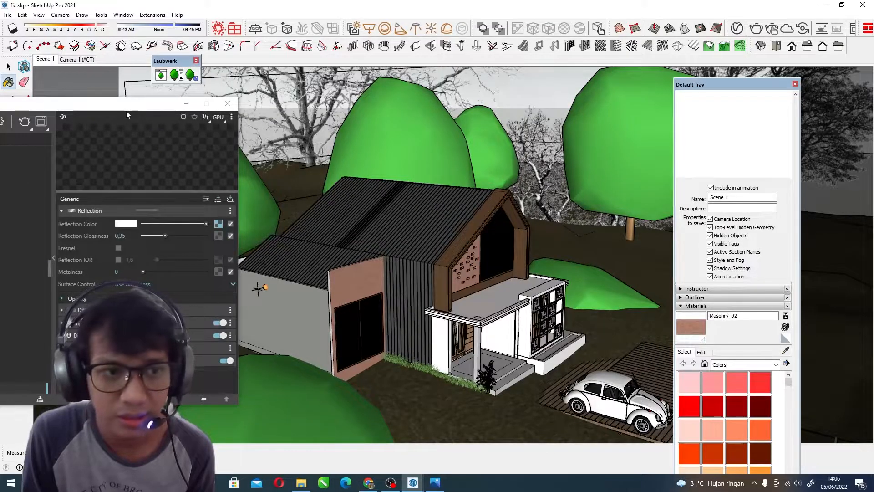
# Bring the Asset Editor back into full view and show the 007 Bricks category of the material library
pyautogui.moveTo(126, 104); pyautogui.dragTo(457, 104)
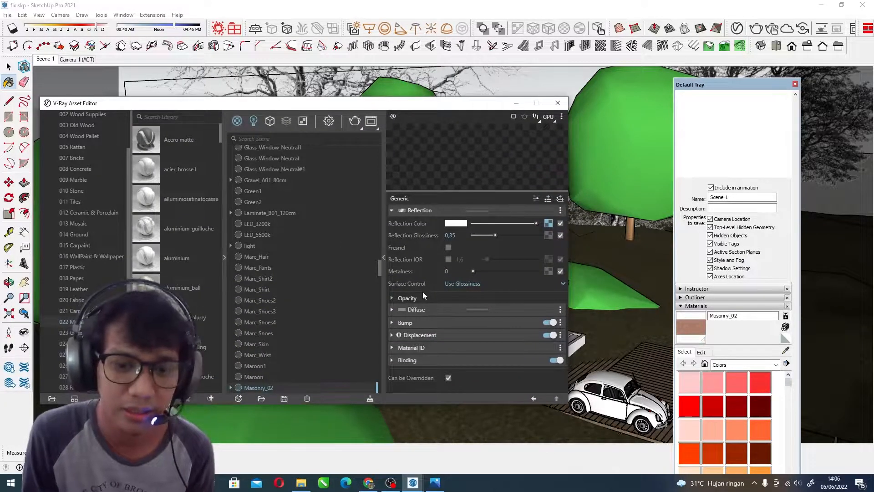
pyautogui.scroll(2, 58, 203)
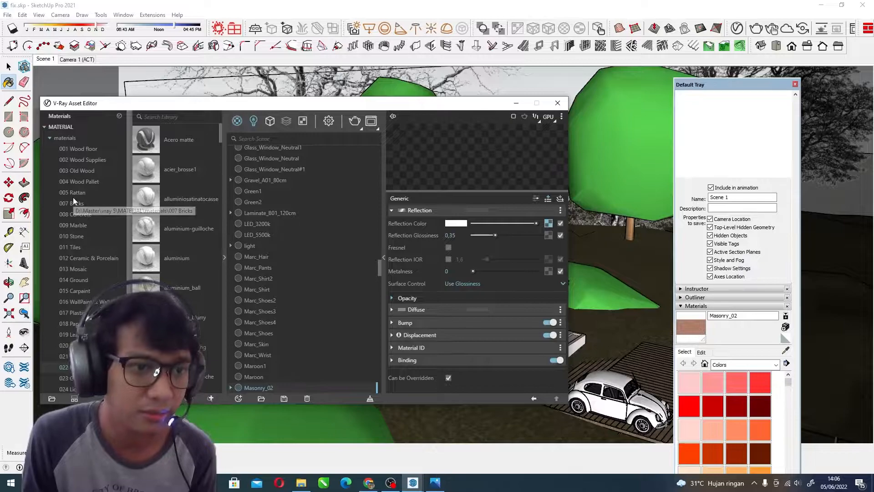
pyautogui.click(74, 203)
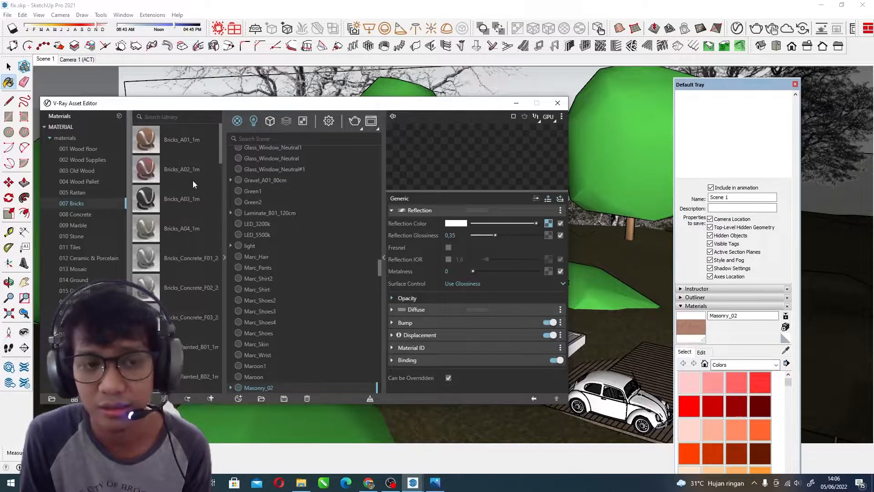
# Examine the brick gable and porch with the Asset Editor moved aside, and list the scene's V-Ray lights
pyautogui.moveTo(396, 107); pyautogui.dragTo(231, 91)
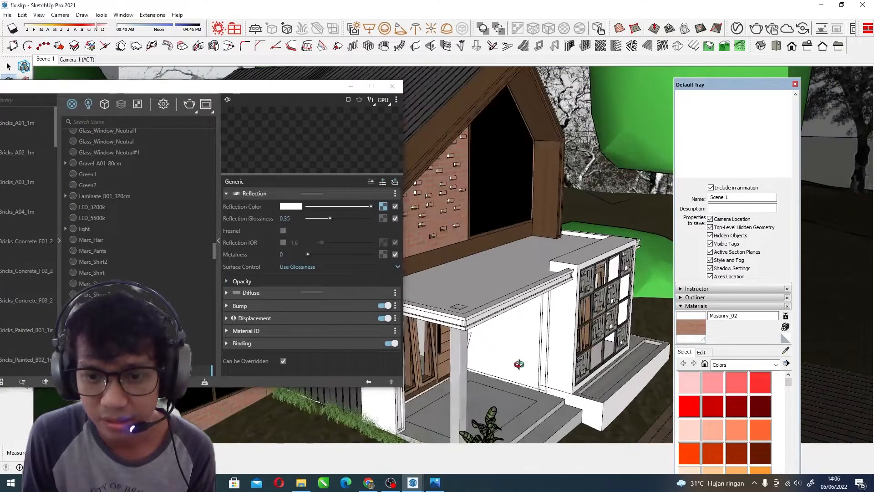
pyautogui.moveTo(280, 87); pyautogui.dragTo(176, 81)
pyautogui.moveTo(560, 299); pyautogui.dragTo(244, 145, button='middle')
pyautogui.moveTo(181, 82)
pyautogui.mouseDown()
pyautogui.moveTo(447, 276)
pyautogui.moveTo(500, 373)
pyautogui.moveTo(471, 361)
pyautogui.moveTo(471, 254)
pyautogui.moveTo(506, 330)
pyautogui.moveTo(510, 378)
pyautogui.mouseUp()
pyautogui.moveTo(455, 273)
pyautogui.mouseDown(button='middle')
pyautogui.moveTo(286, 152)
pyautogui.moveTo(300, 314)
pyautogui.mouseUp(button='middle')
pyautogui.moveTo(484, 376); pyautogui.dragTo(516, 95)
pyautogui.click(355, 112)
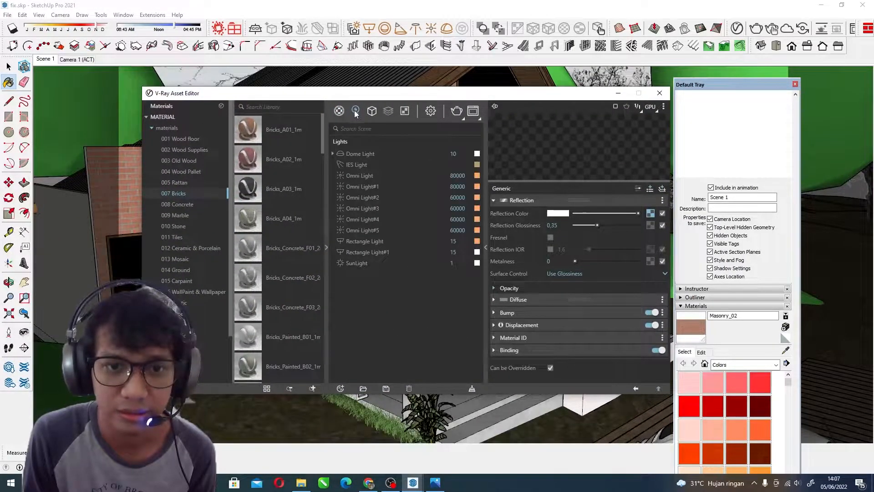
# Switch to the Select tool and examine the house front, side wing and porch with the Asset Editor out of the way
pyautogui.moveTo(389, 97); pyautogui.dragTo(504, 394)
pyautogui.click(9, 67)
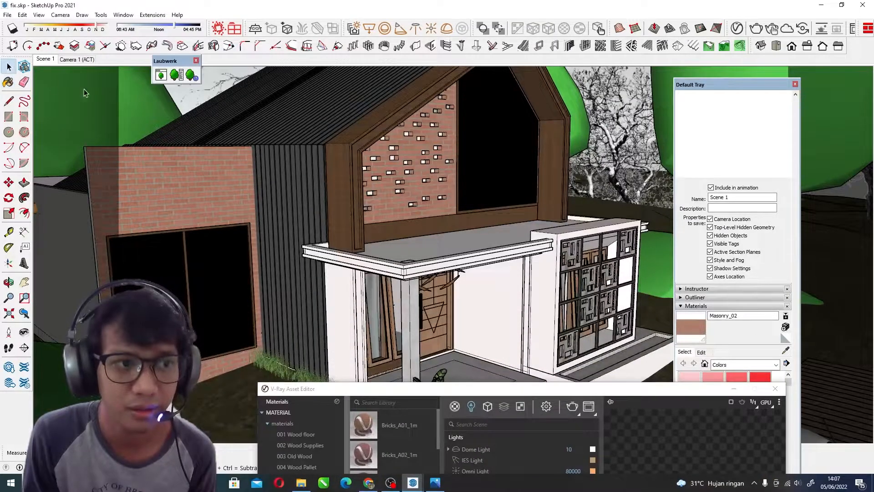
pyautogui.scroll(-6, 427, 239)
pyautogui.moveTo(426, 239); pyautogui.dragTo(388, 207, button='middle')
pyautogui.scroll(6, 388, 207)
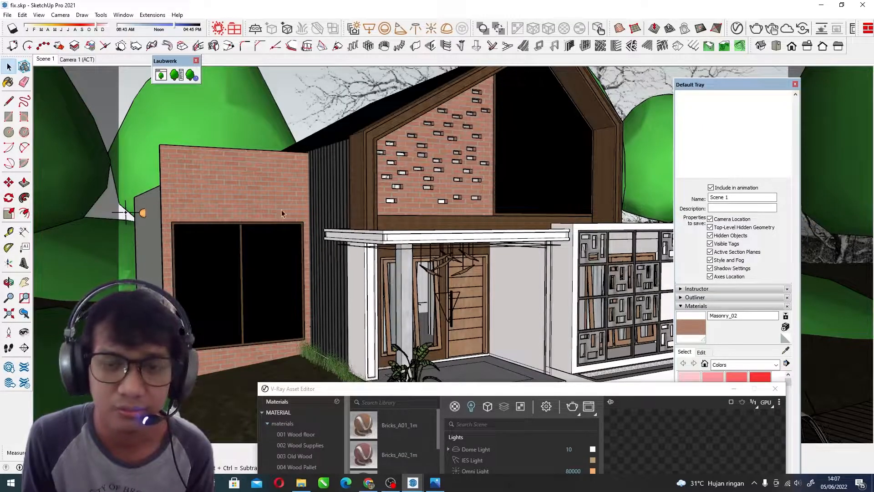
pyautogui.moveTo(527, 390); pyautogui.dragTo(526, 324)
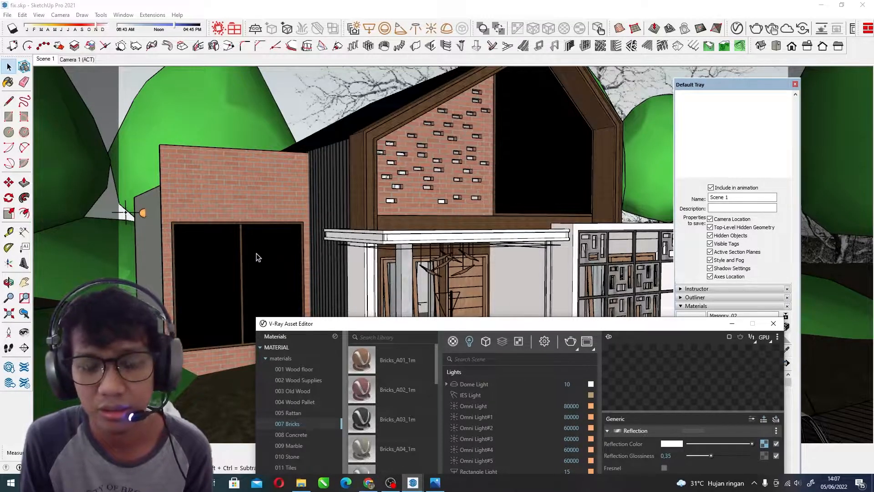
pyautogui.scroll(-3, 223, 248)
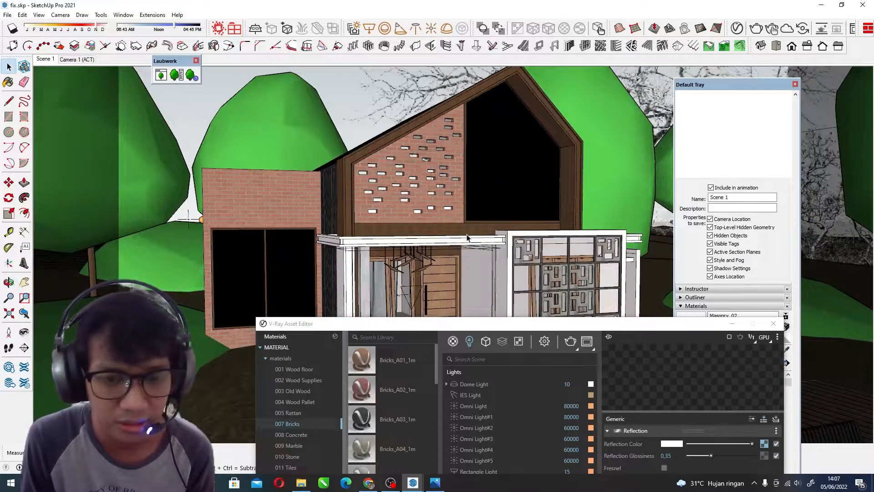
pyautogui.moveTo(466, 237); pyautogui.dragTo(448, 234, button='middle')
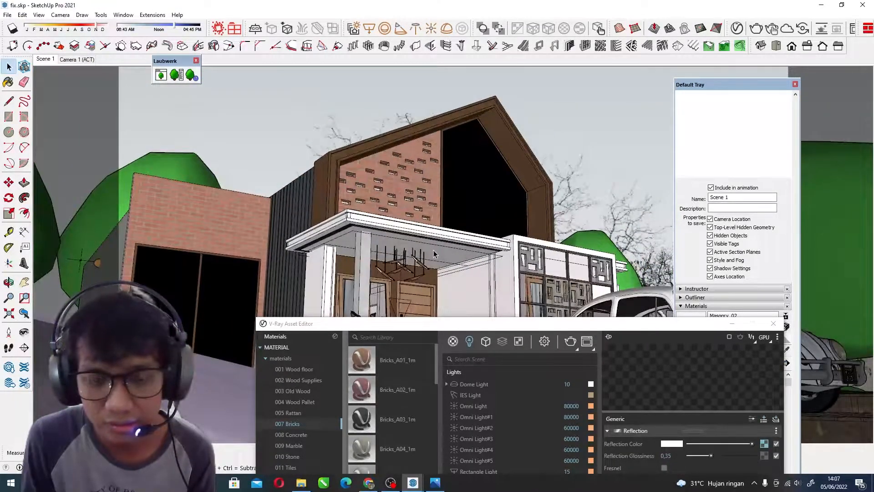
pyautogui.scroll(5, 434, 250)
# Inspect the patterned porch screen, the hanging lamp and the entrance door and window up close
pyautogui.moveTo(551, 323); pyautogui.dragTo(316, 422)
pyautogui.moveTo(425, 380); pyautogui.dragTo(348, 334, button='middle')
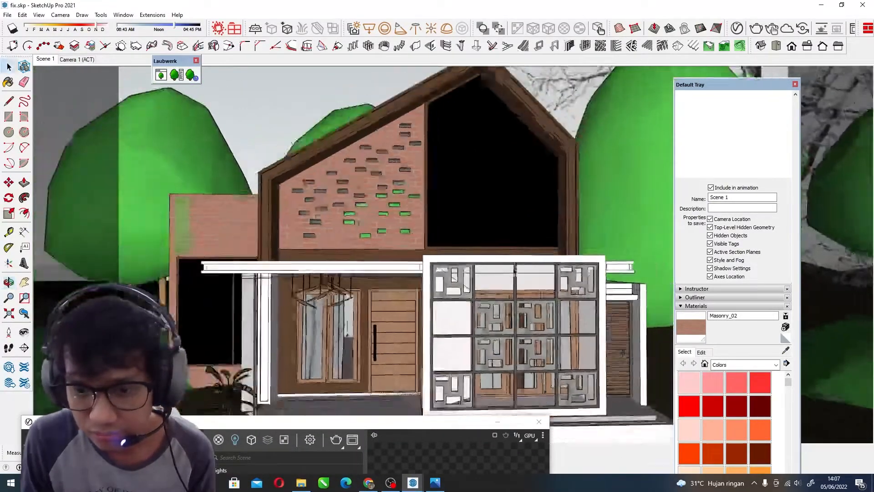
pyautogui.moveTo(515, 267); pyautogui.dragTo(499, 334, button='middle')
pyautogui.scroll(4, 498, 335)
pyautogui.scroll(-2, 519, 176)
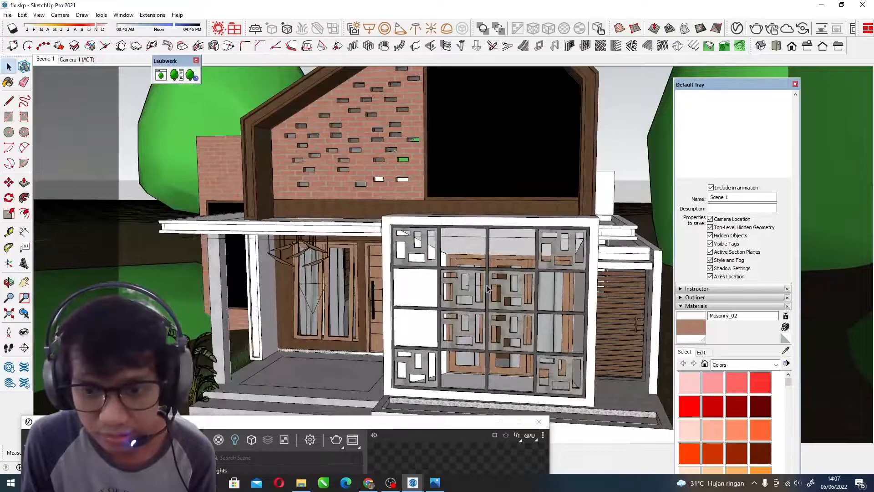
pyautogui.scroll(5, 487, 288)
pyautogui.scroll(-1, 543, 275)
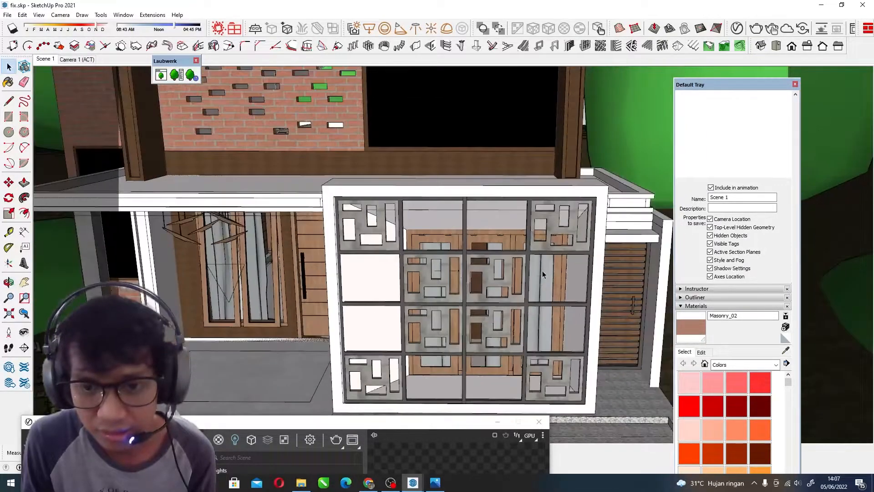
pyautogui.scroll(8, 281, 276)
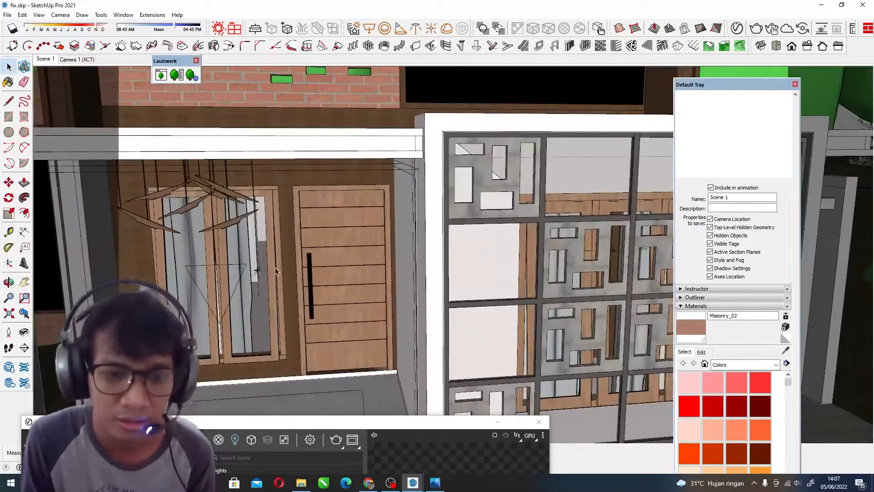
pyautogui.scroll(5, 281, 277)
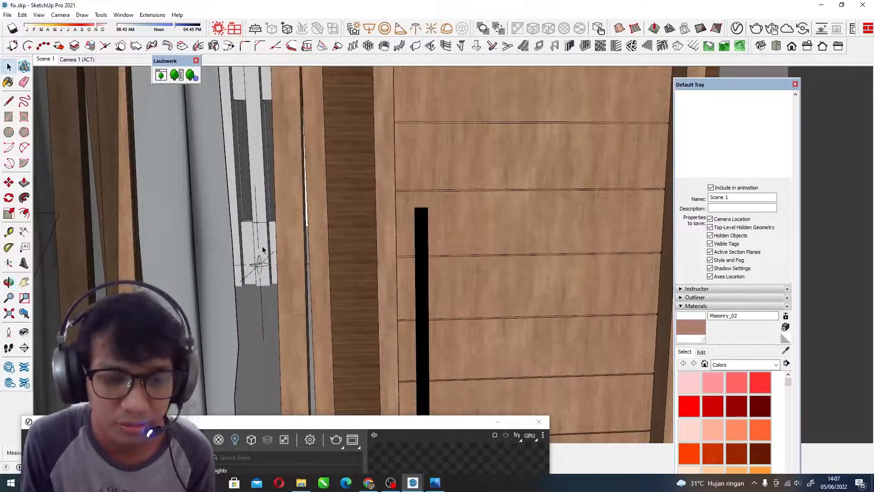
pyautogui.scroll(-10, 258, 235)
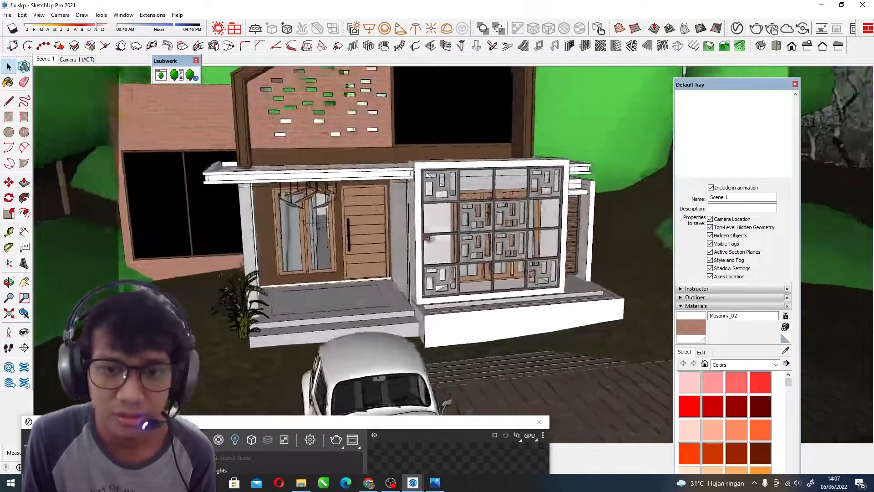
# Examine the parked car and the wooden deck in front of the house
pyautogui.scroll(-3, 258, 235)
pyautogui.moveTo(424, 421); pyautogui.dragTo(340, 64)
pyautogui.scroll(-4, 610, 286)
pyautogui.scroll(6, 571, 240)
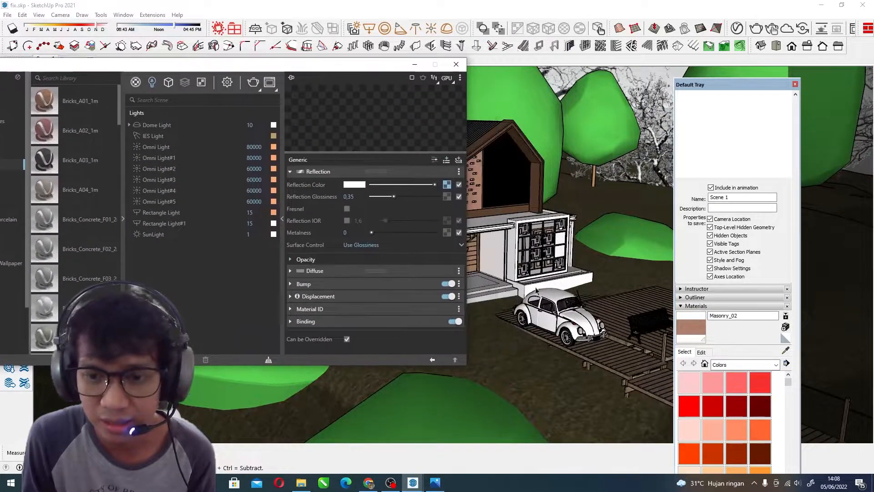
pyautogui.scroll(-6, 571, 239)
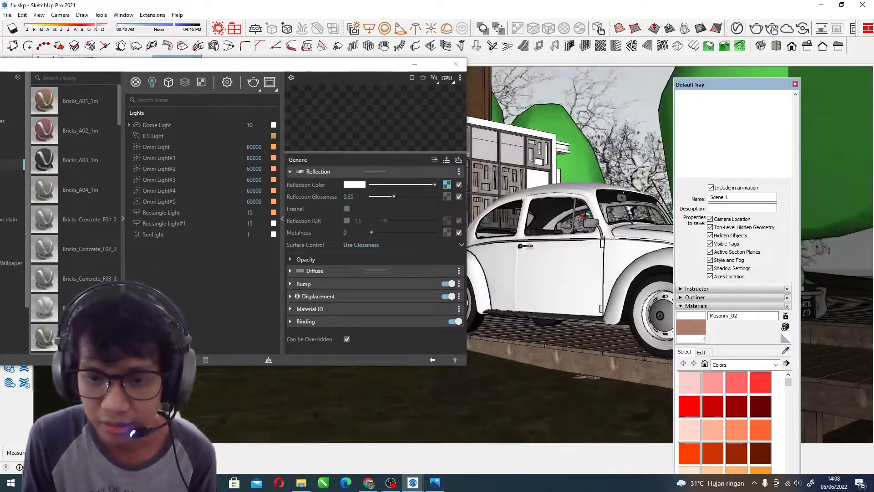
pyautogui.scroll(2, 571, 239)
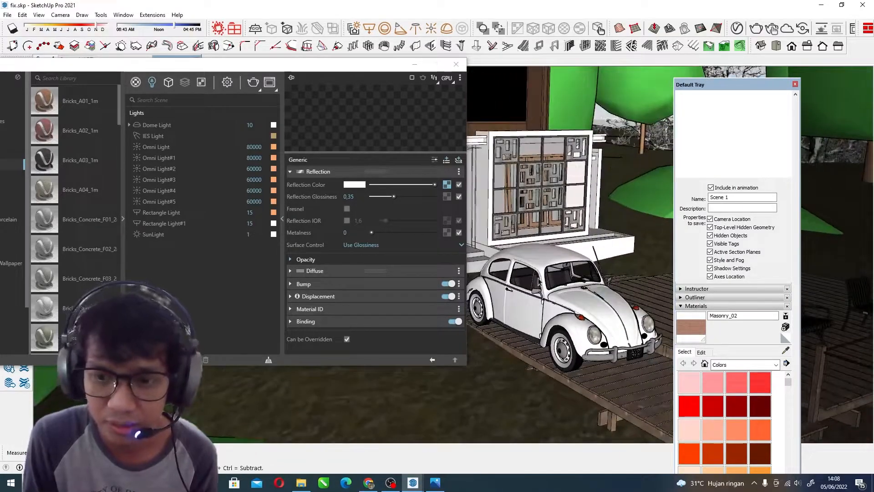
pyautogui.scroll(-2, 593, 295)
# Move the Default Tray and the Asset Editor outward and inspect the front of the parked car up close
pyautogui.moveTo(729, 84); pyautogui.dragTo(818, 29)
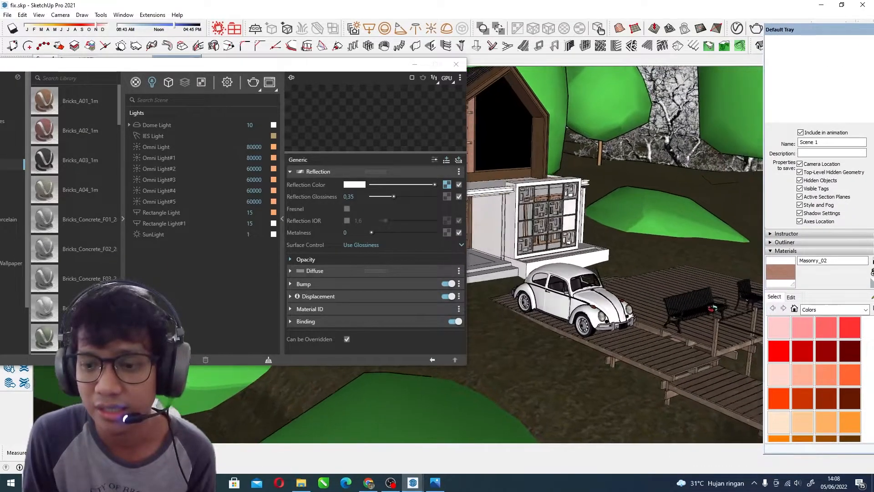
pyautogui.scroll(5, 656, 282)
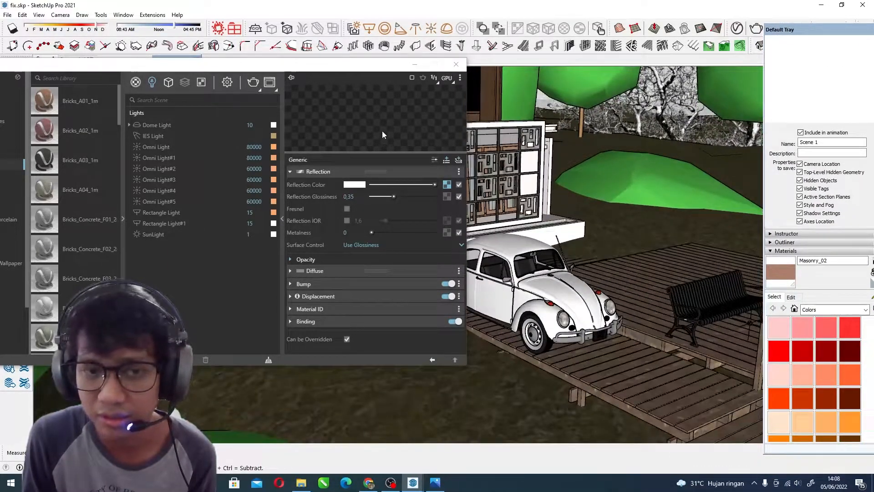
pyautogui.moveTo(319, 66); pyautogui.dragTo(238, 71)
pyautogui.moveTo(834, 29); pyautogui.dragTo(817, 25)
pyautogui.scroll(5, 548, 295)
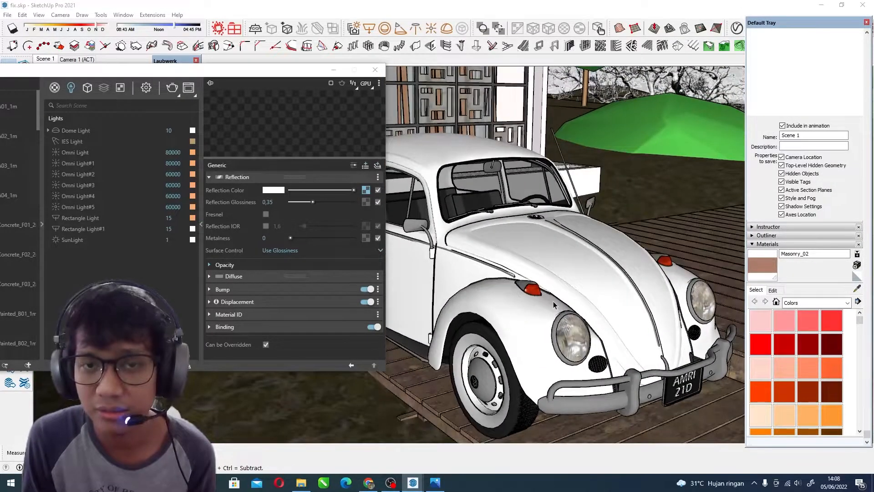
pyautogui.scroll(-1, 503, 239)
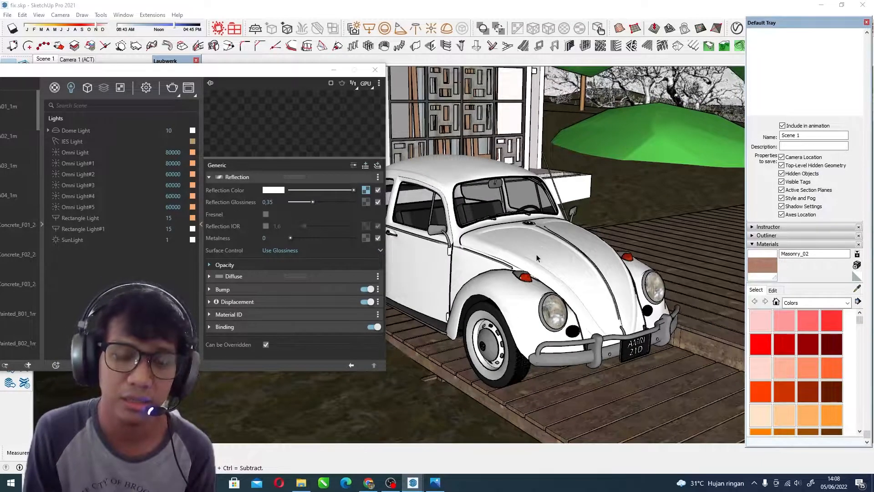
# Bring the Asset Editor back over the model, review its geometries and render elements, and return to the lights list
pyautogui.moveTo(268, 74); pyautogui.dragTo(454, 113)
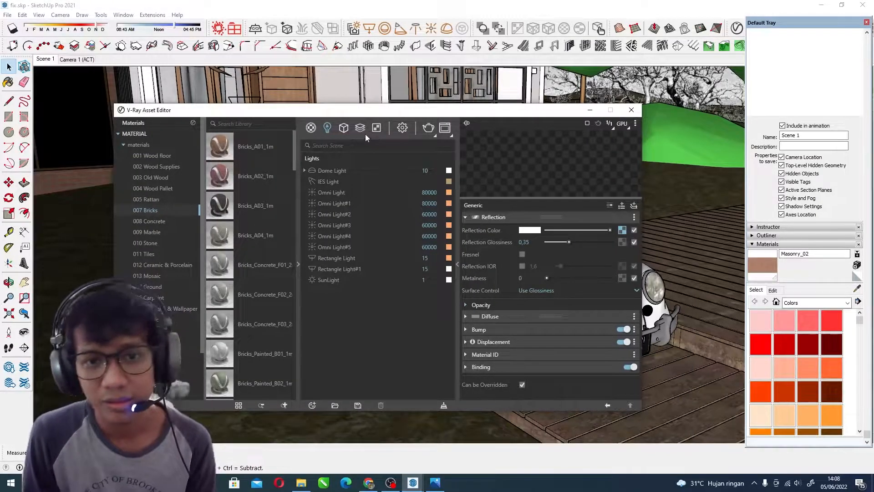
pyautogui.click(346, 130)
pyautogui.moveTo(359, 131)
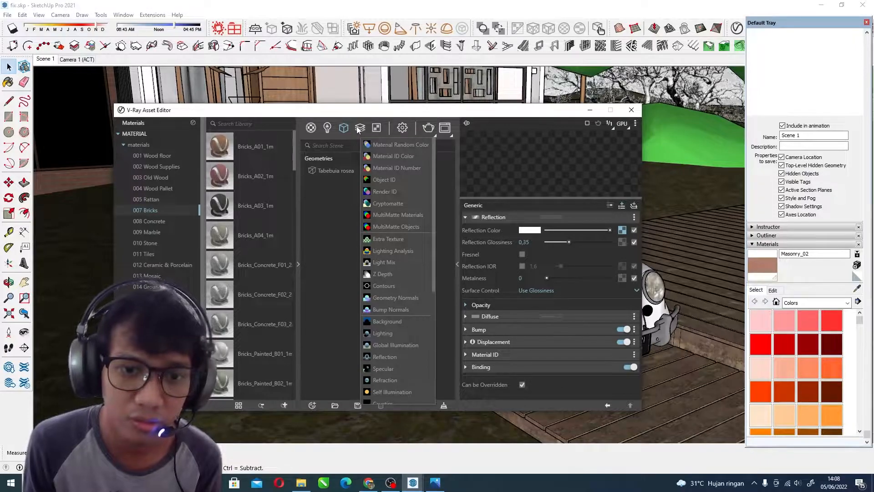
pyautogui.click(327, 128)
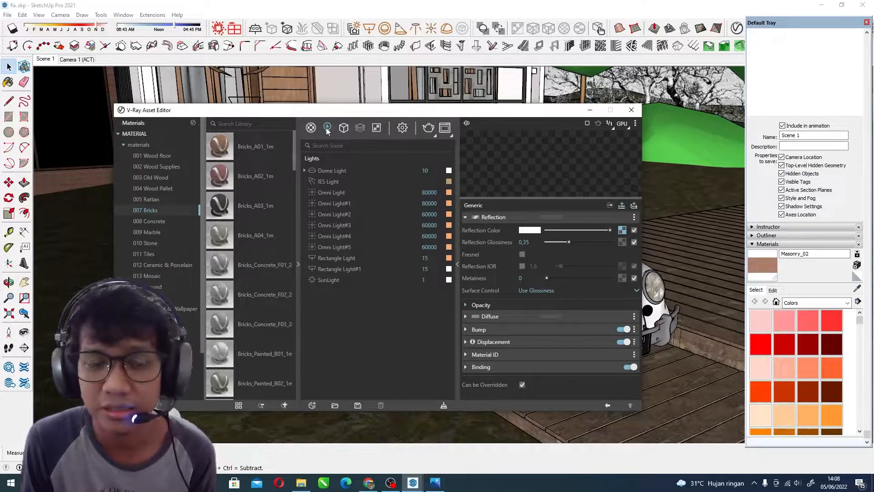
# Show the Dome Light's parameters and view the car and deck beside the Asset Editor
pyautogui.moveTo(367, 107); pyautogui.dragTo(368, 78)
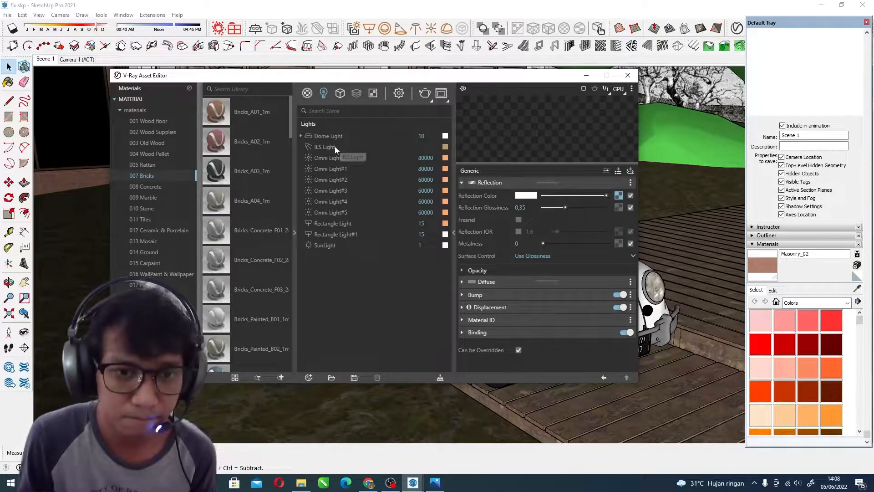
pyautogui.click(324, 135)
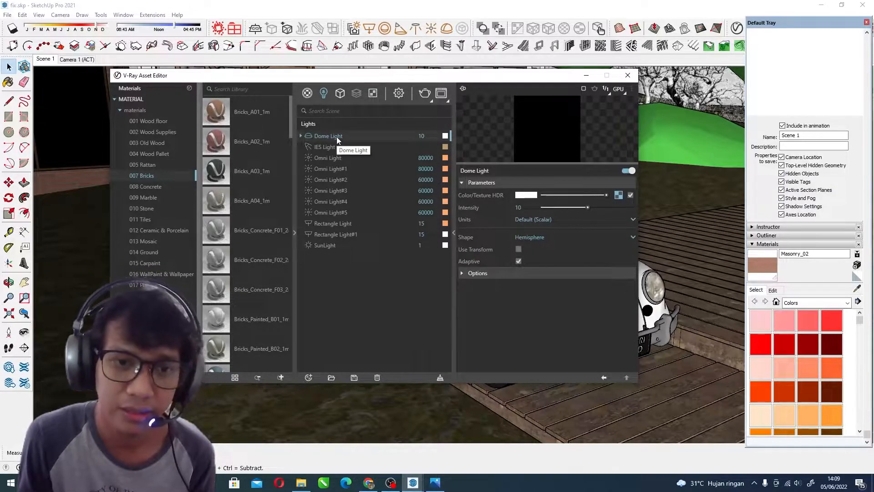
pyautogui.moveTo(336, 75); pyautogui.dragTo(179, 96)
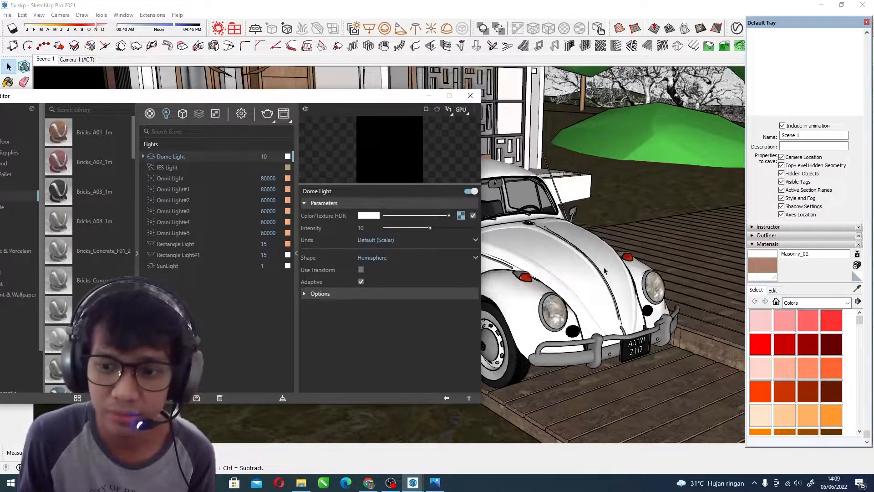
pyautogui.moveTo(719, 304); pyautogui.dragTo(655, 285, button='middle')
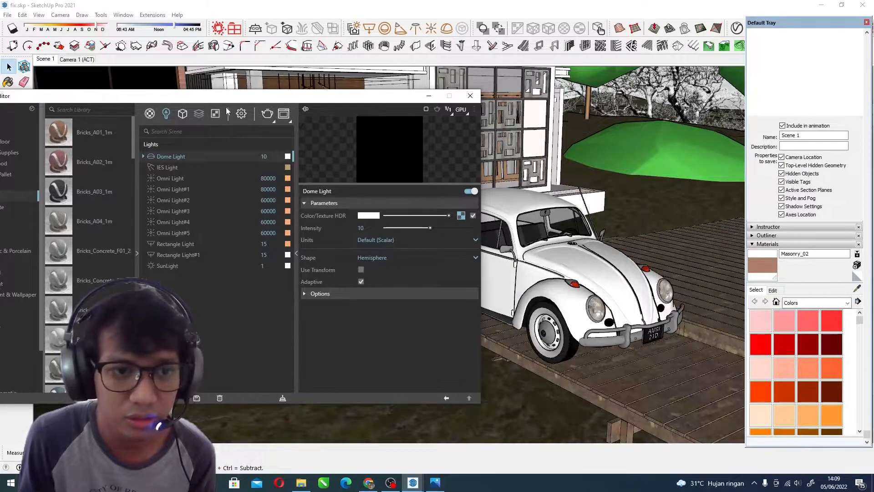
# Reposition the Asset Editor in full view and show the IES Light's parameters
pyautogui.moveTo(245, 95); pyautogui.dragTo(367, 84)
pyautogui.click(296, 156)
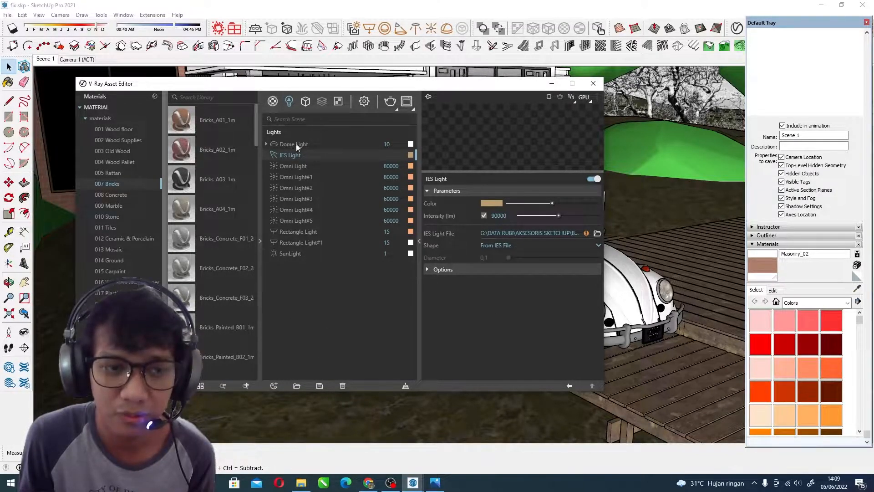
pyautogui.moveTo(322, 88); pyautogui.dragTo(357, 65)
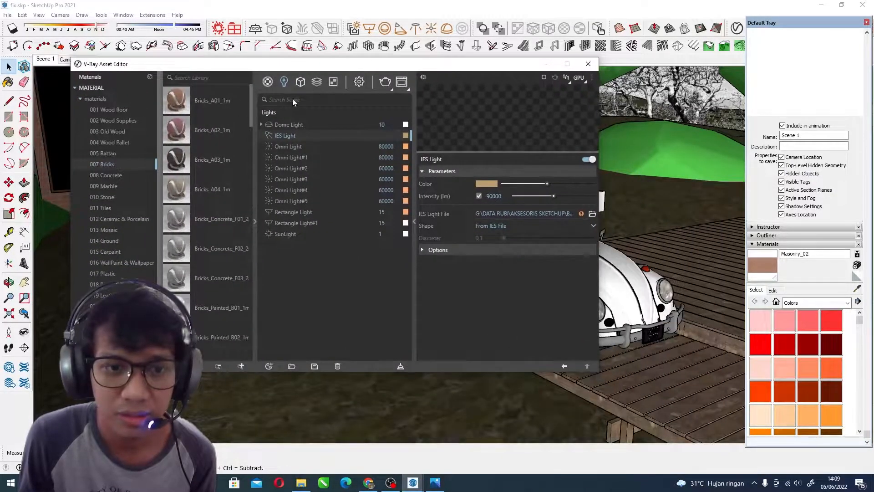
pyautogui.moveTo(418, 66); pyautogui.dragTo(435, 55)
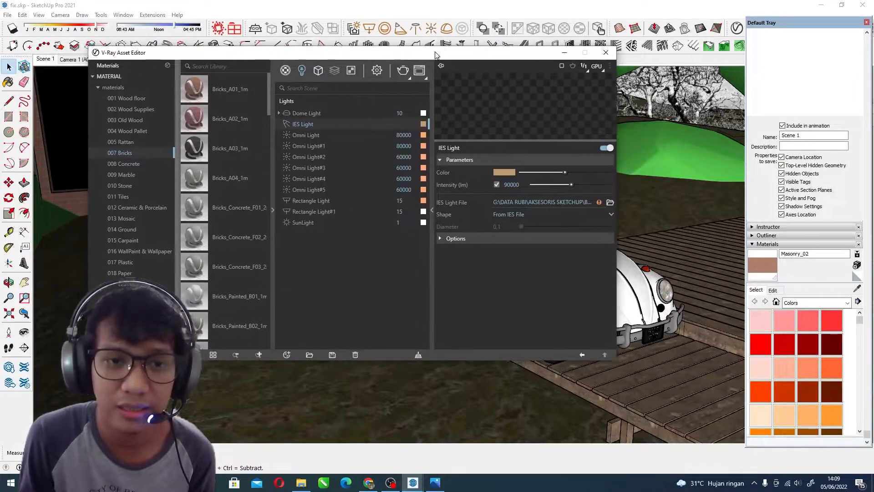
# Review the parameters of Omni Light, Omni Light#2 and Omni Light#1
pyautogui.click(314, 138)
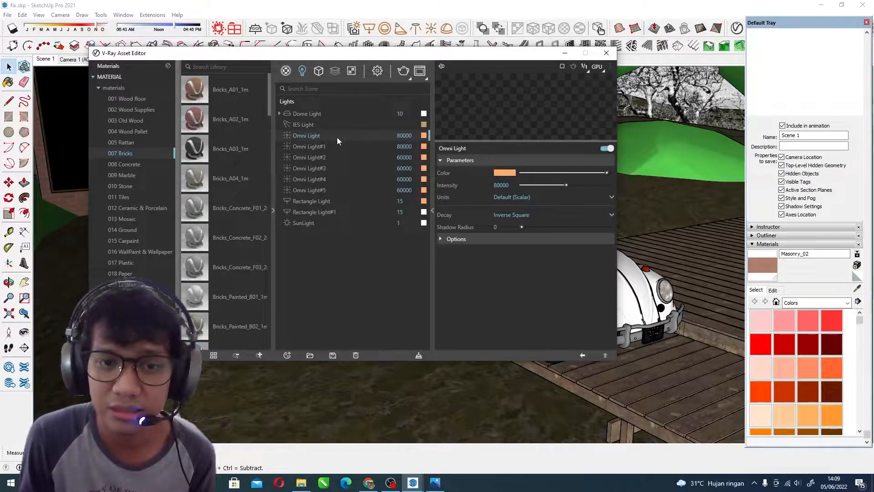
pyautogui.click(325, 157)
pyautogui.click(318, 145)
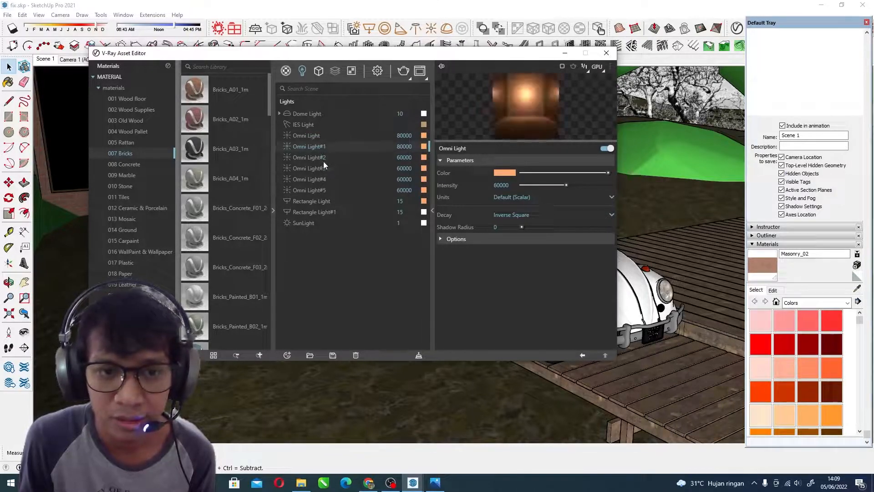
# Review the parameters of the omni lights in turn, from Omni Light through Omni Light#5
pyautogui.click(326, 135)
pyautogui.click(316, 164)
pyautogui.click(319, 179)
pyautogui.click(319, 153)
pyautogui.click(316, 157)
pyautogui.click(310, 169)
pyautogui.click(316, 146)
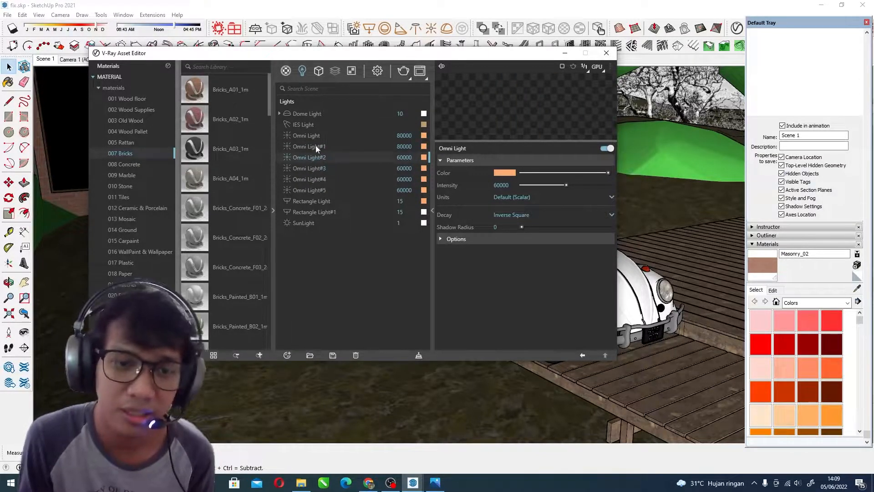
pyautogui.click(312, 172)
pyautogui.click(313, 179)
pyautogui.click(310, 188)
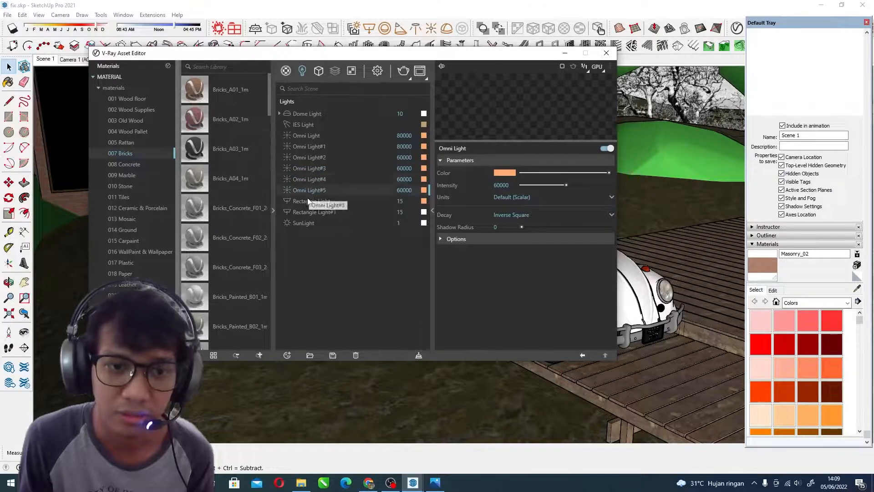
# Show the parameters of Rectangle Light, Rectangle Light#1 and SunLight
pyautogui.click(304, 204)
pyautogui.click(307, 212)
pyautogui.click(305, 224)
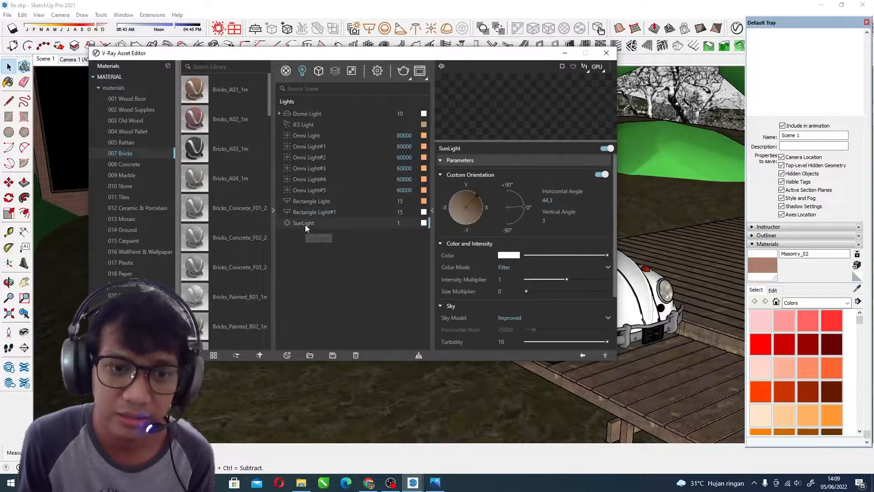
# Move the Asset Editor and Default Tray off the toolbars and switch through Scene 1 to Camera 1 (ACT)
pyautogui.moveTo(387, 52); pyautogui.dragTo(360, 52)
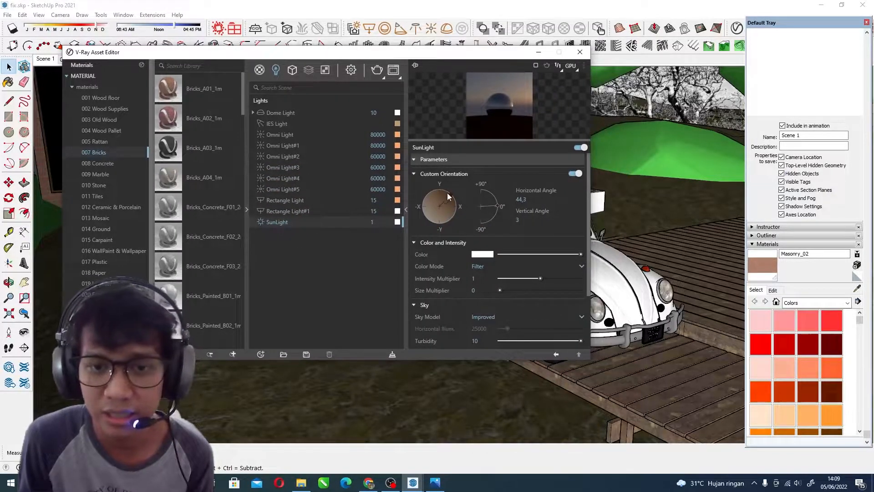
pyautogui.moveTo(480, 66); pyautogui.dragTo(467, 134)
pyautogui.moveTo(799, 24); pyautogui.dragTo(752, 163)
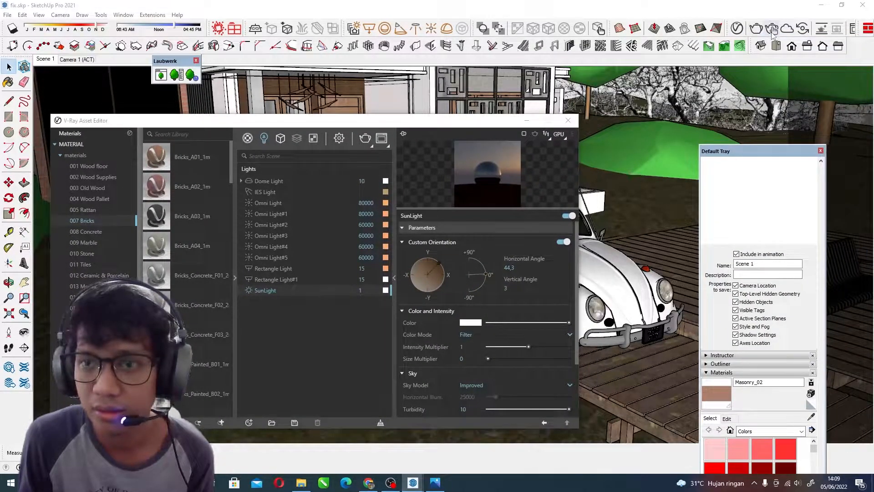
pyautogui.click(45, 60)
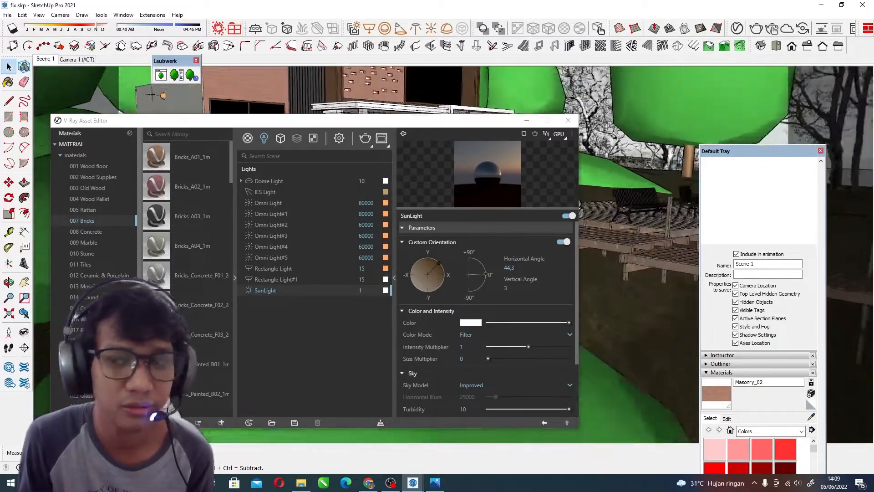
pyautogui.click(76, 59)
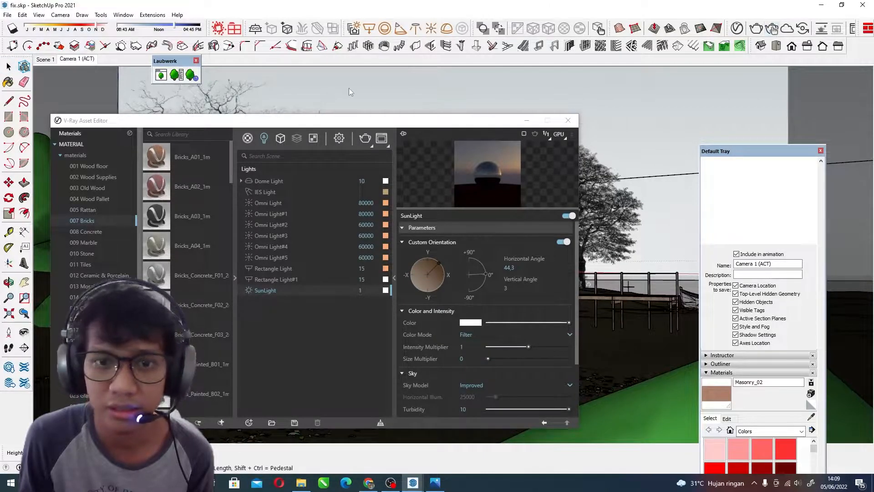
# Try to start a V-Ray interactive render of Camera 1 (ACT), dismiss the error dialog and close the frame buffer
pyautogui.moveTo(390, 122); pyautogui.dragTo(379, 51)
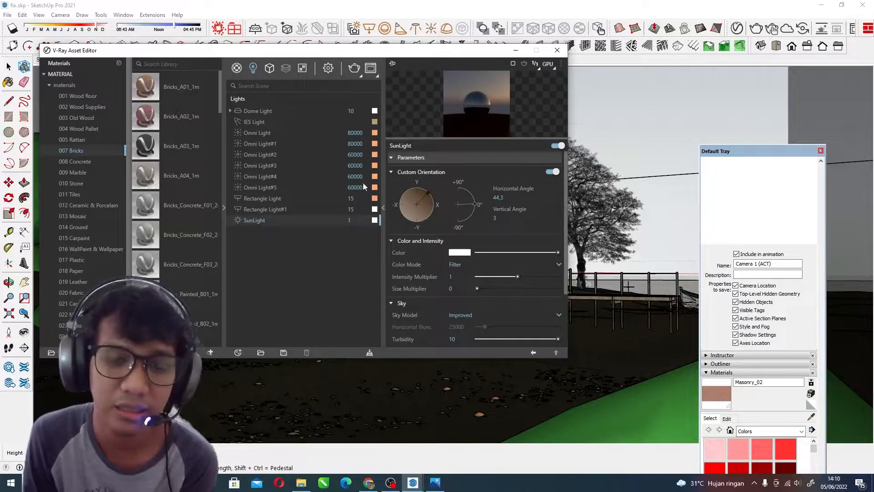
pyautogui.moveTo(449, 52)
pyautogui.mouseDown()
pyautogui.moveTo(379, 50)
pyautogui.moveTo(402, 55)
pyautogui.moveTo(418, 73)
pyautogui.mouseUp()
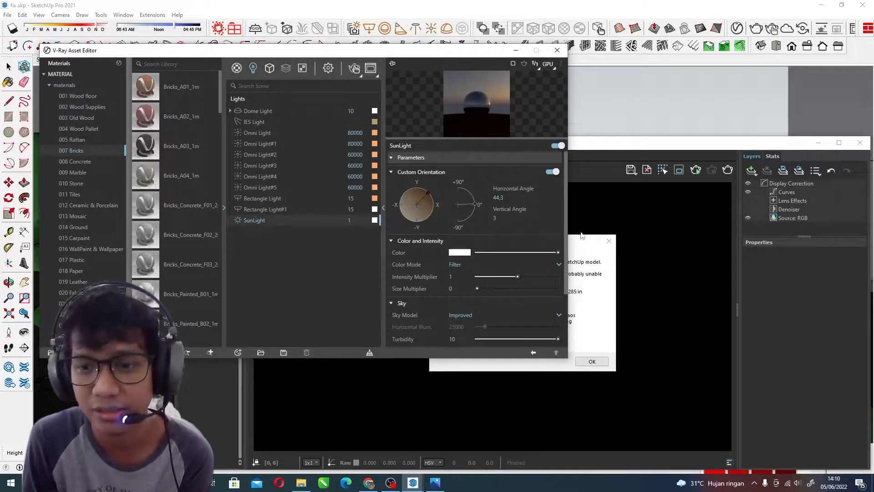
pyautogui.click(592, 360)
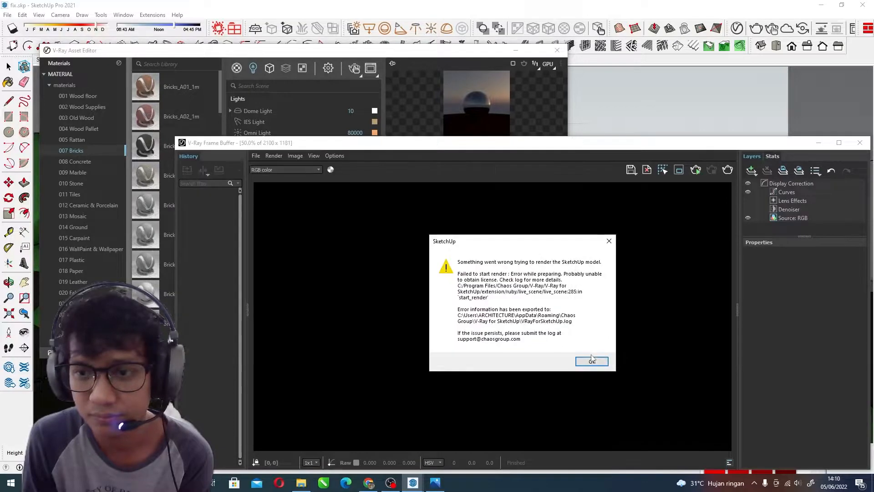
pyautogui.click(592, 361)
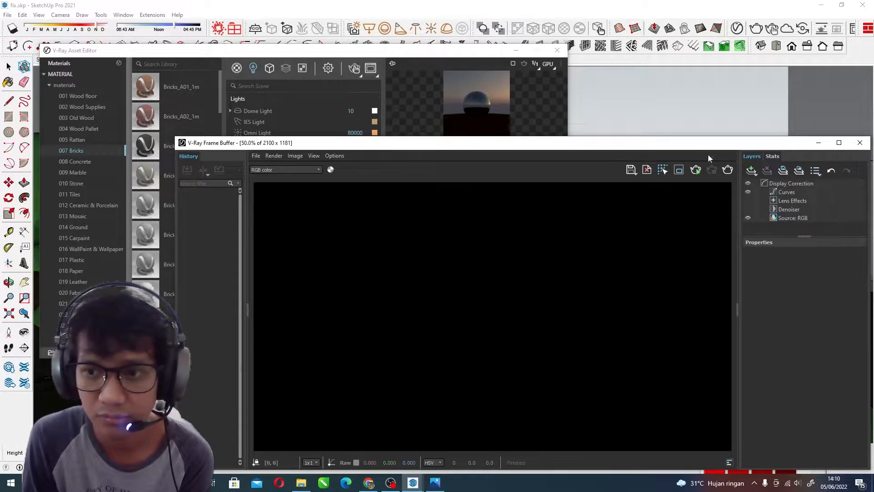
pyautogui.click(859, 143)
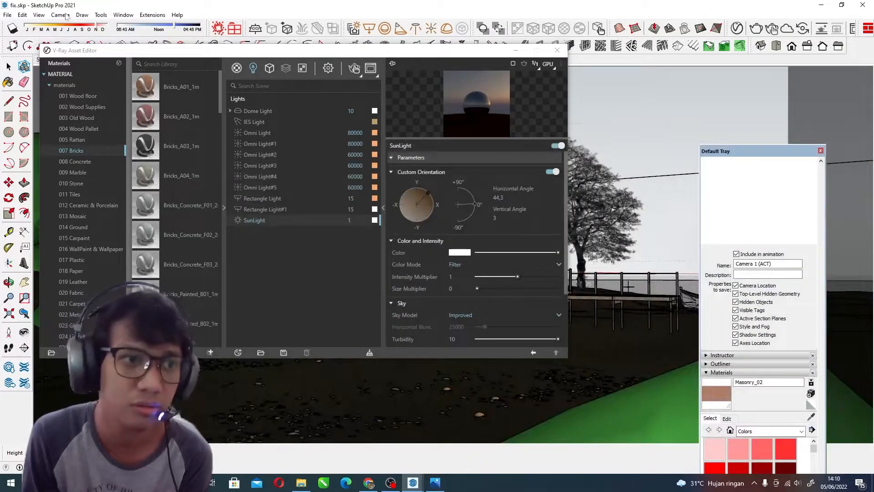
# Activate Scene 1, start the interactive render again, and arrange the frame buffer beside the Asset Editor's SunLight parameters
pyautogui.moveTo(177, 51); pyautogui.dragTo(233, 135)
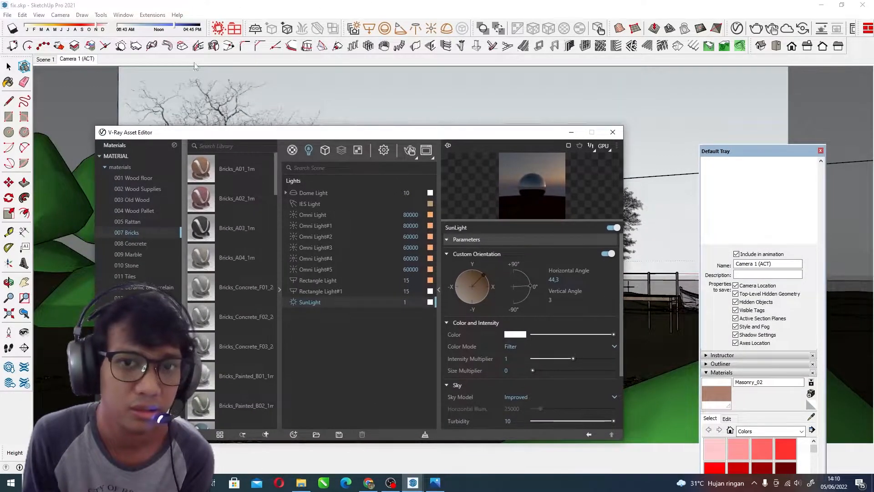
pyautogui.click(45, 59)
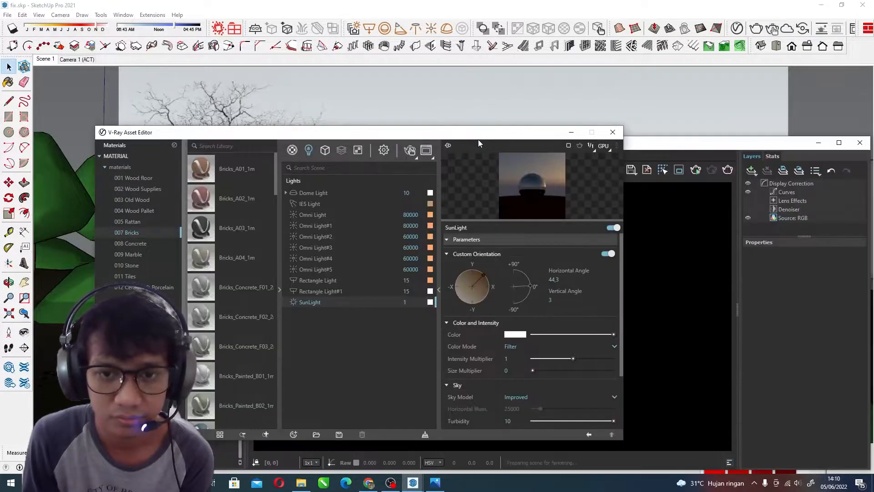
pyautogui.moveTo(479, 136); pyautogui.dragTo(279, 76)
pyautogui.moveTo(521, 143); pyautogui.dragTo(586, 96)
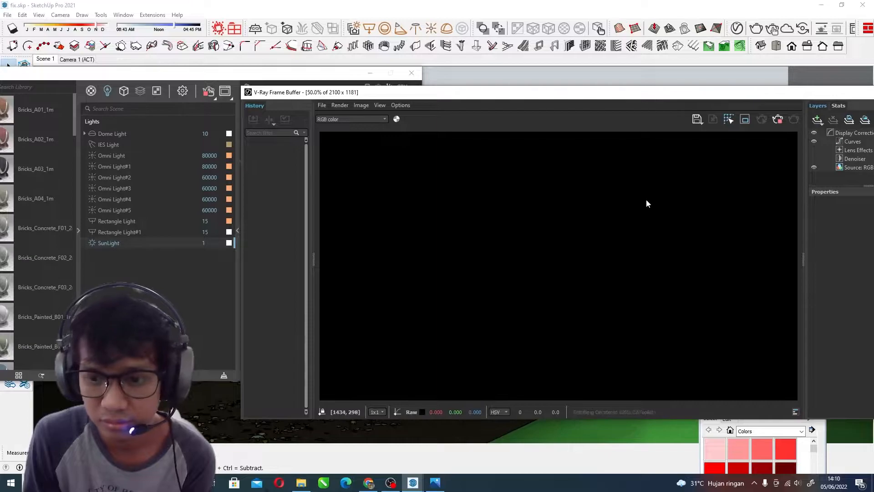
pyautogui.moveTo(541, 93); pyautogui.dragTo(631, 77)
pyautogui.click(269, 77)
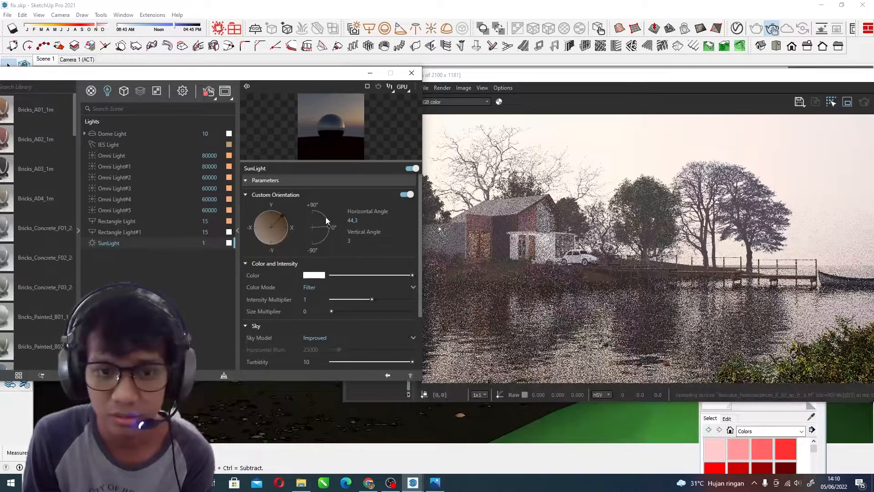
# Try a SunLight vertical angle of 37,4 in the interactive render, and lower it to 2,3
pyautogui.moveTo(363, 221); pyautogui.dragTo(301, 208)
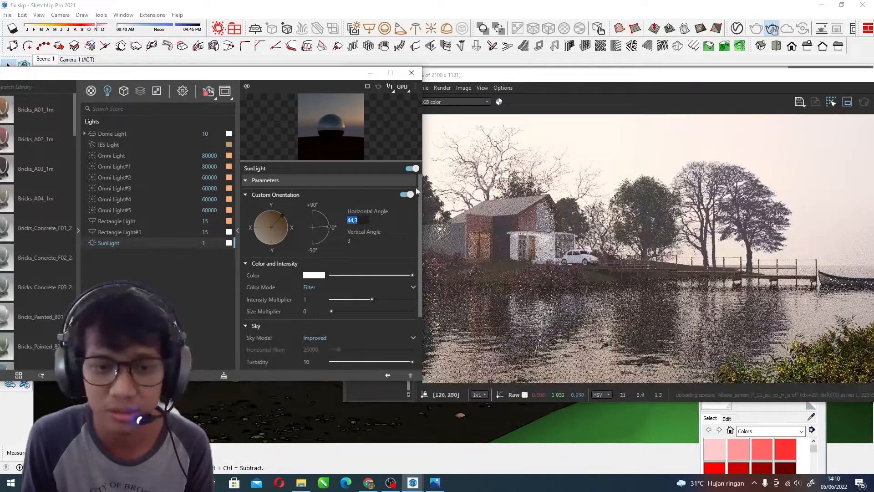
pyautogui.click(324, 218)
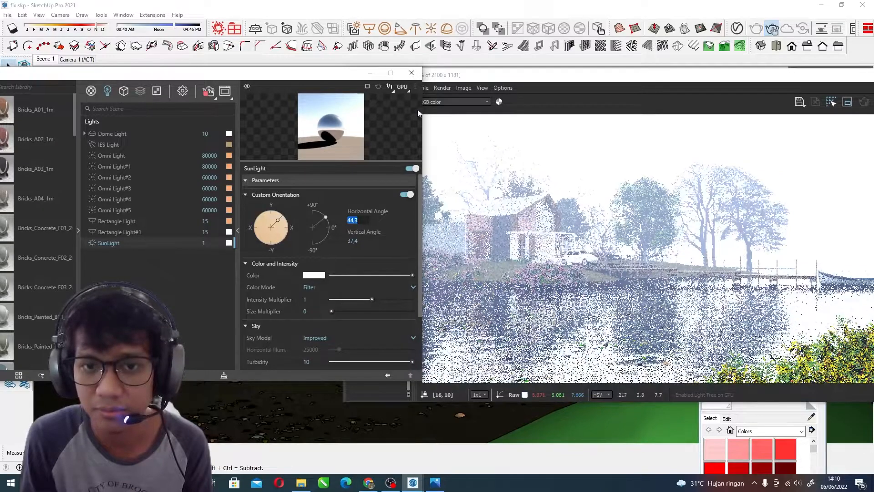
pyautogui.moveTo(611, 75)
pyautogui.mouseDown()
pyautogui.moveTo(585, 63)
pyautogui.moveTo(613, 61)
pyautogui.mouseUp()
pyautogui.click(302, 74)
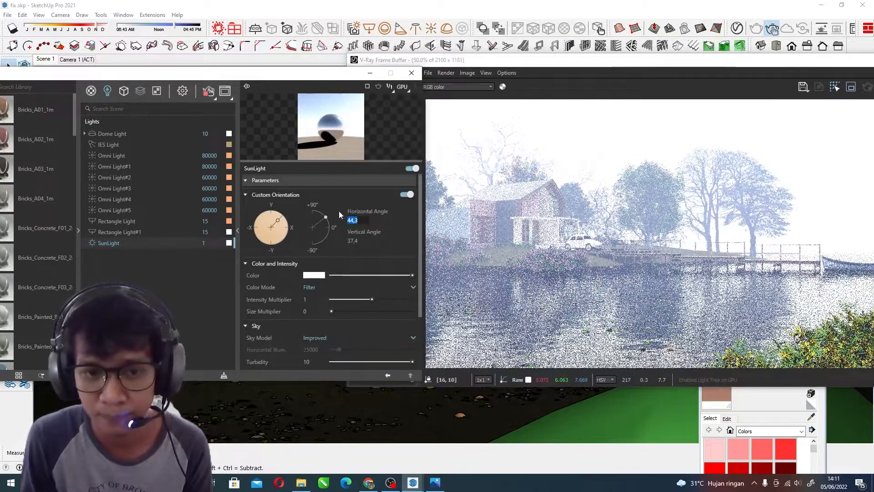
pyautogui.moveTo(325, 218); pyautogui.dragTo(328, 226)
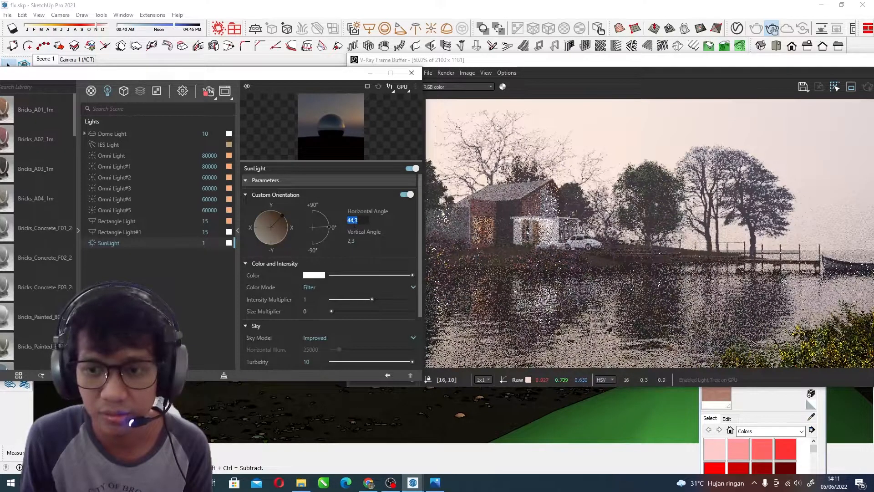
# Try SunLight horizontal angles of 42,2 and 334, and move the frame buffer aside to view the result
pyautogui.click(283, 214)
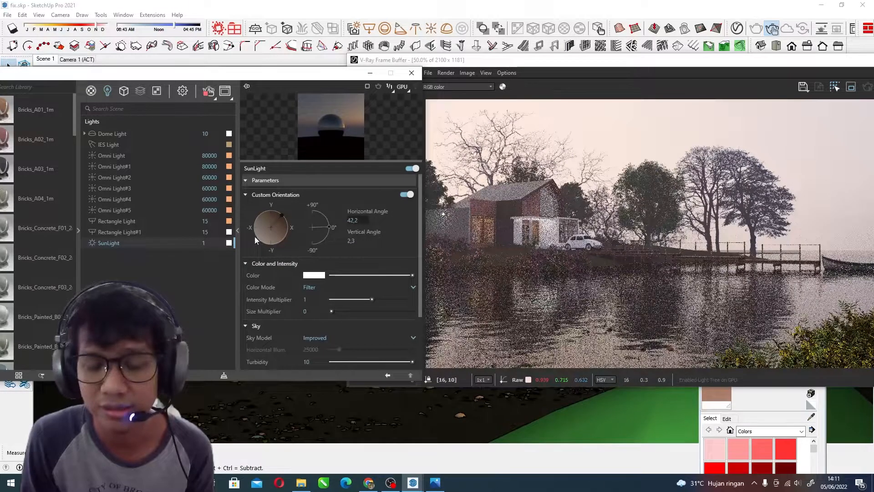
pyautogui.moveTo(280, 217)
pyautogui.mouseDown()
pyautogui.moveTo(288, 219)
pyautogui.moveTo(263, 212)
pyautogui.mouseUp()
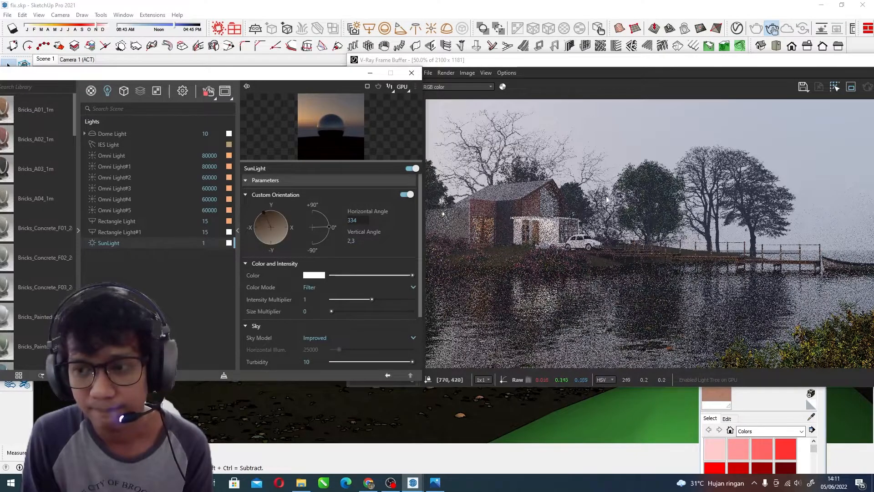
pyautogui.click(626, 62)
pyautogui.moveTo(637, 65); pyautogui.dragTo(663, 66)
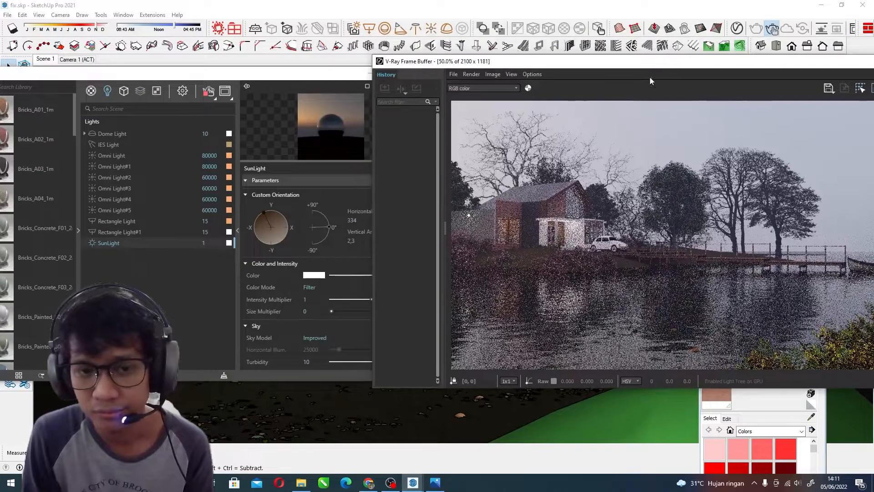
# Try a SunLight horizontal angle of 12,5 and space the Asset Editor and frame buffer apart to compare the render
pyautogui.click(265, 212)
pyautogui.moveTo(266, 213); pyautogui.dragTo(273, 210)
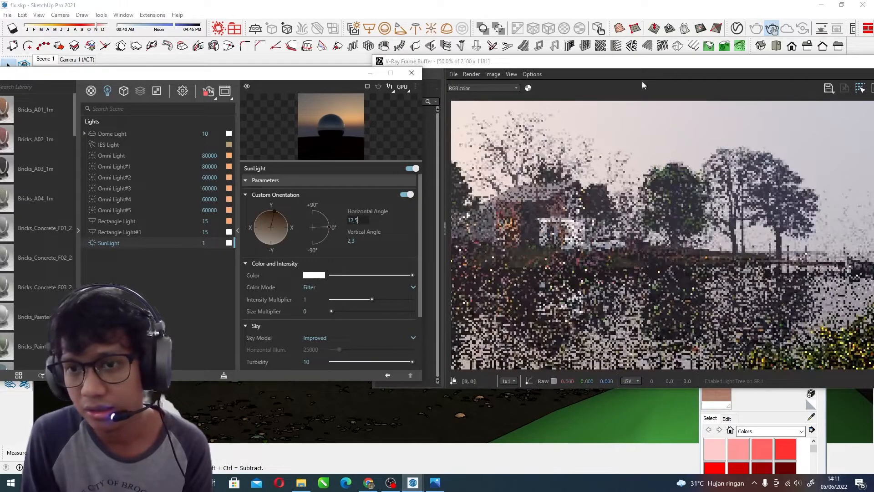
pyautogui.moveTo(633, 63); pyautogui.dragTo(680, 79)
pyautogui.moveTo(324, 75)
pyautogui.mouseDown()
pyautogui.moveTo(254, 74)
pyautogui.moveTo(292, 72)
pyautogui.mouseUp()
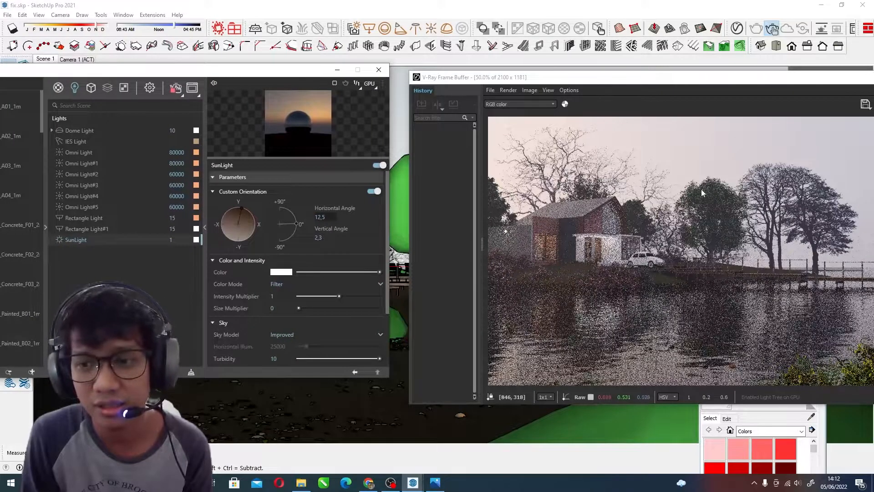
pyautogui.moveTo(639, 83); pyautogui.dragTo(677, 94)
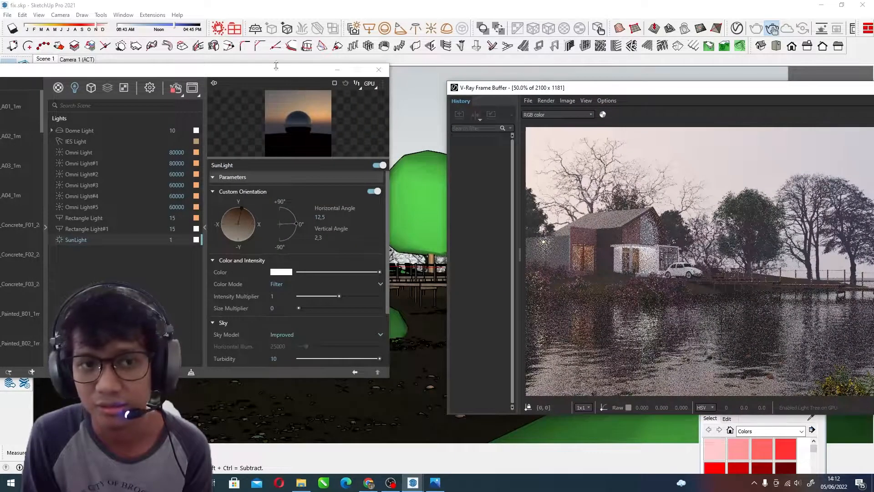
# Set the SunLight's horizontal angle to 44,3 and look through its sky and ground albedo settings
pyautogui.moveTo(275, 66); pyautogui.dragTo(276, 50)
pyautogui.scroll(-2, 301, 220)
pyautogui.scroll(2, 319, 218)
pyautogui.doubleClick(320, 201)
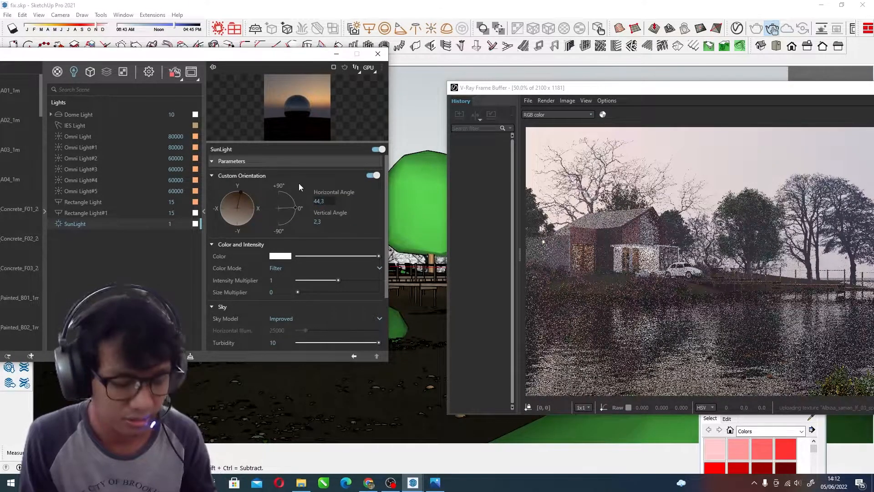
pyautogui.write('44,3')
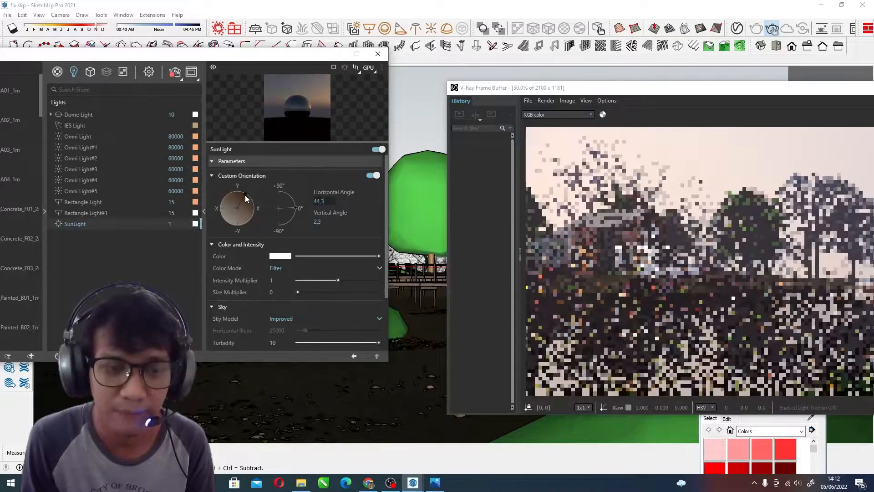
pyautogui.scroll(-3, 247, 260)
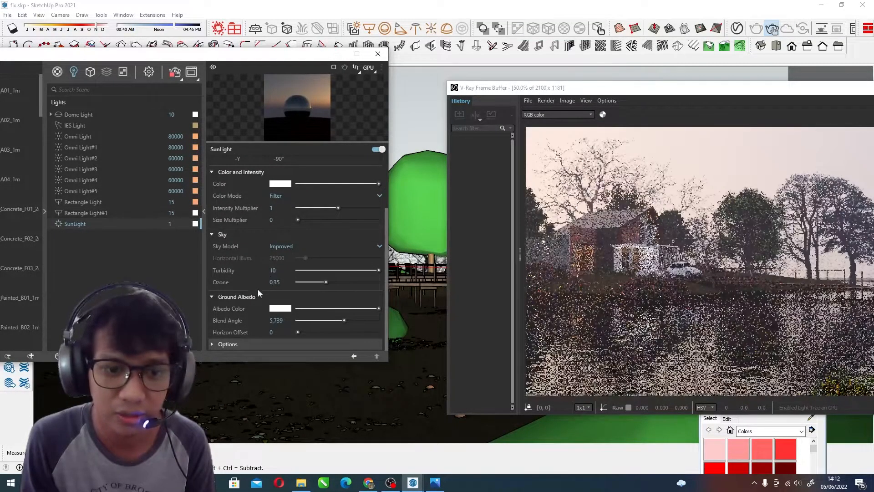
pyautogui.scroll(3, 257, 262)
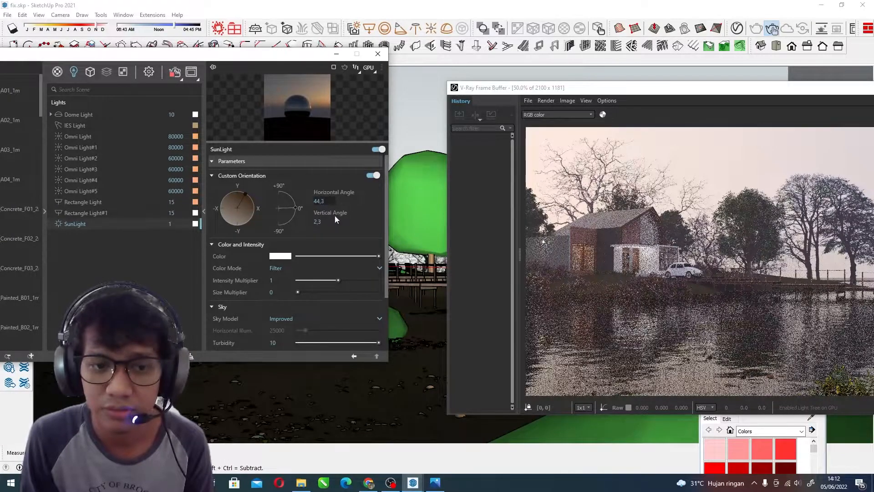
# Open the V-Ray render settings and expand the Camera, Render Output and Animation sections to examine them
pyautogui.click(149, 71)
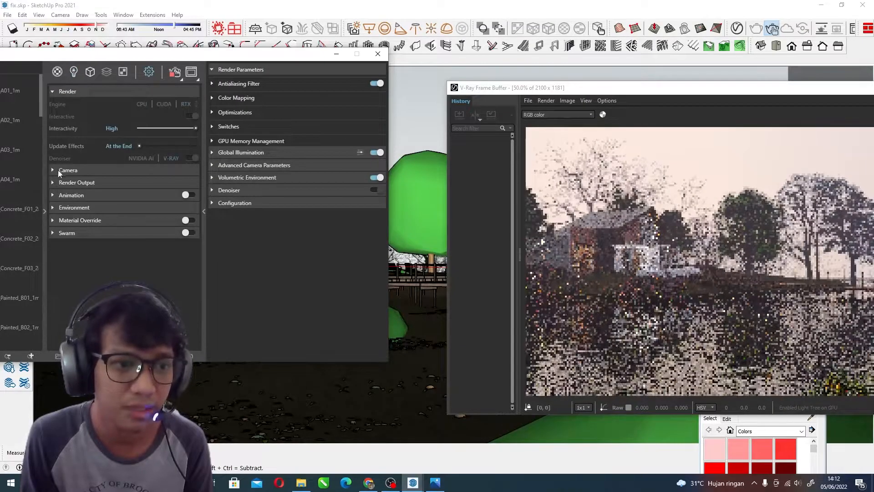
pyautogui.click(68, 170)
pyautogui.click(73, 306)
pyautogui.scroll(-2, 68, 306)
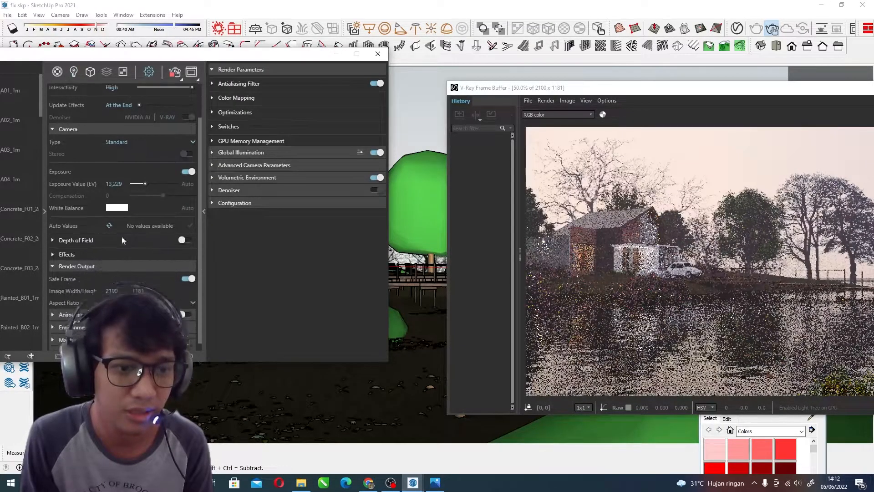
pyautogui.click(67, 306)
pyautogui.scroll(-2, 66, 306)
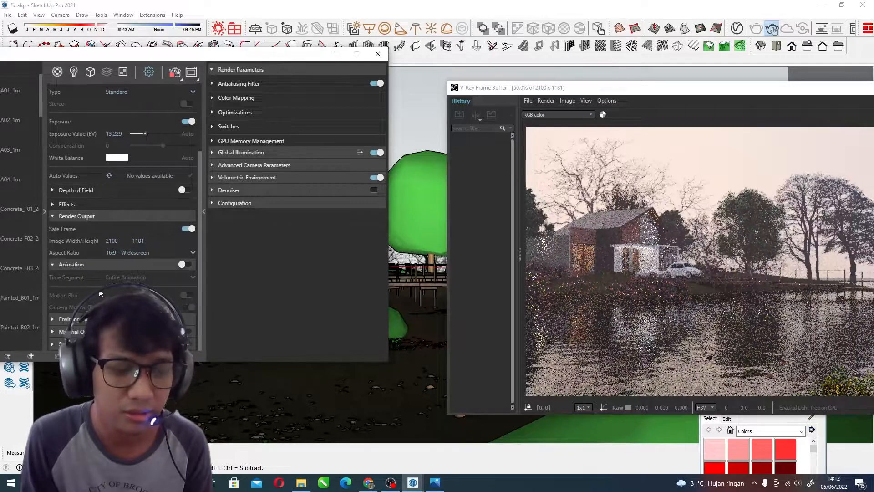
# Move the Asset Editor higher and expand the Environment and Material Override sections to examine their settings
pyautogui.moveTo(196, 53); pyautogui.dragTo(269, 18)
pyautogui.click(156, 283)
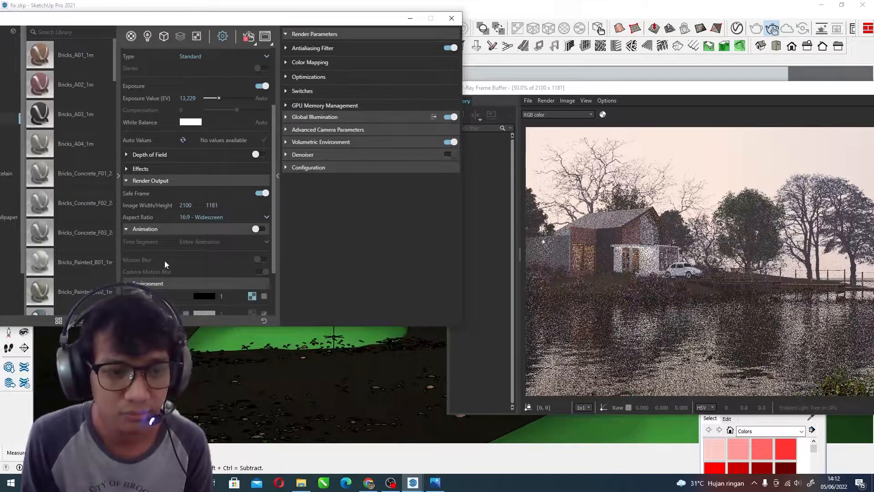
pyautogui.scroll(-3, 156, 272)
pyautogui.click(155, 296)
pyautogui.scroll(-1, 174, 219)
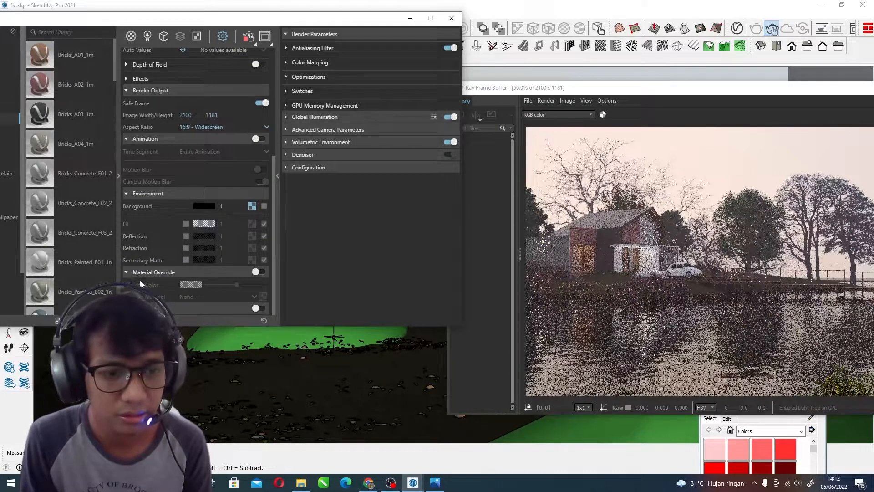
# Look back over the Environment, Animation, Render Output and Camera settings, including the exposure value
pyautogui.scroll(4, 196, 235)
pyautogui.scroll(-4, 195, 232)
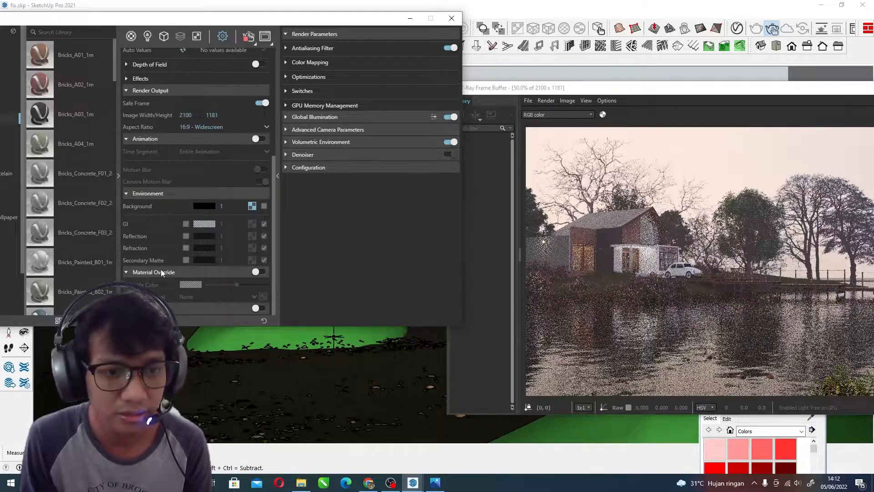
pyautogui.scroll(2, 173, 266)
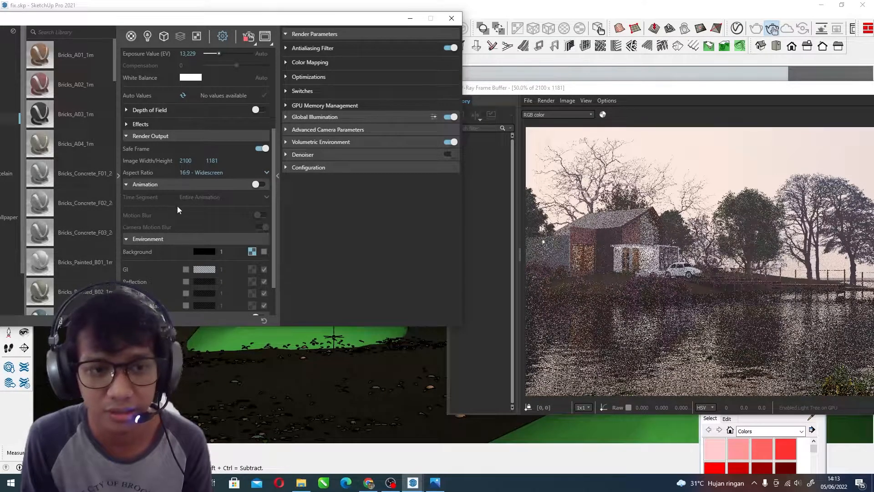
pyautogui.scroll(3, 177, 206)
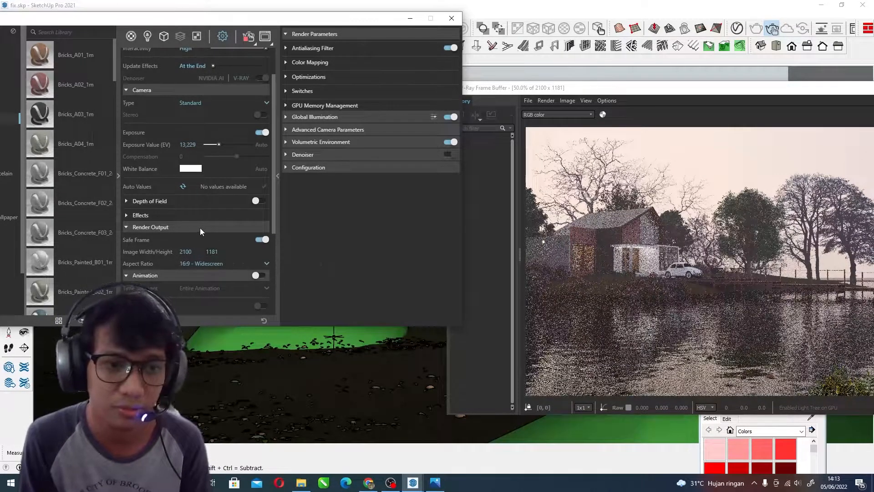
pyautogui.scroll(2, 190, 220)
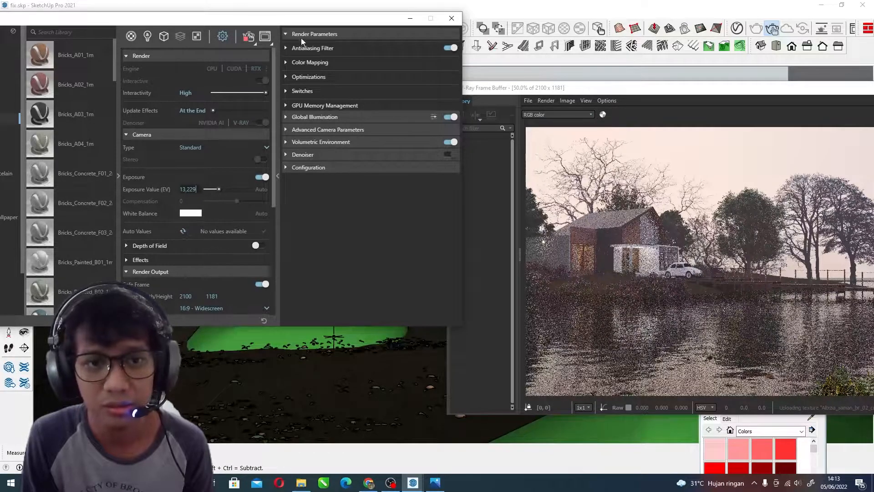
# Expand the Antialiasing Filter, Color Mapping, Optimizations, Switches and GPU Memory Management sections to examine their parameters
pyautogui.click(285, 47)
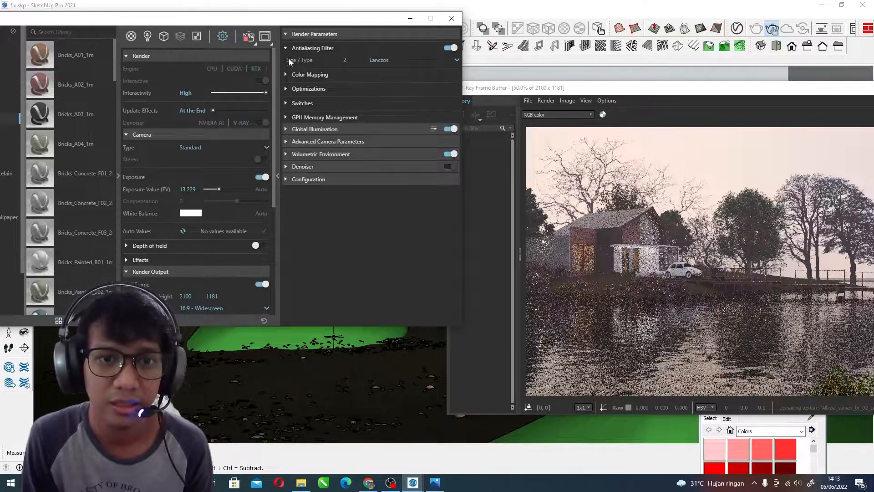
pyautogui.click(285, 75)
pyautogui.click(289, 34)
pyautogui.click(288, 34)
pyautogui.click(287, 113)
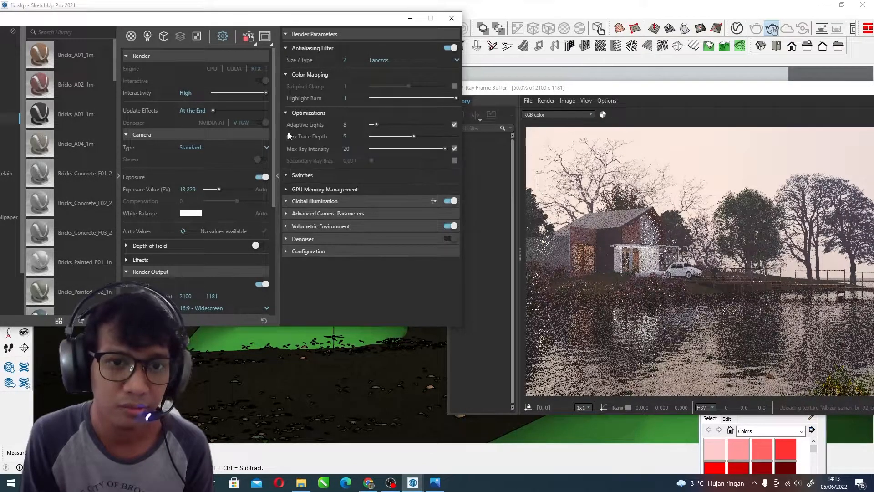
pyautogui.click(288, 175)
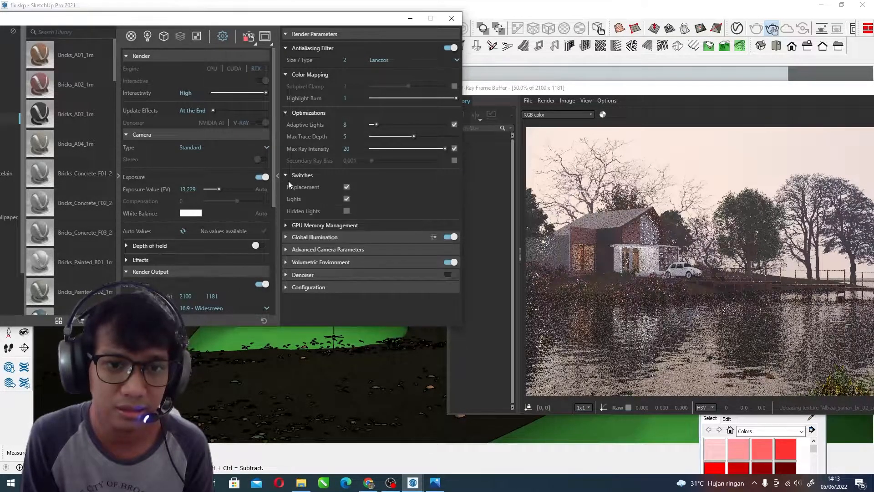
pyautogui.click(289, 226)
# Expand the Global Illumination, Advanced Camera Parameters, Volumetric Environment and Denoiser sections to examine their settings
pyautogui.click(289, 273)
pyautogui.scroll(-2, 294, 262)
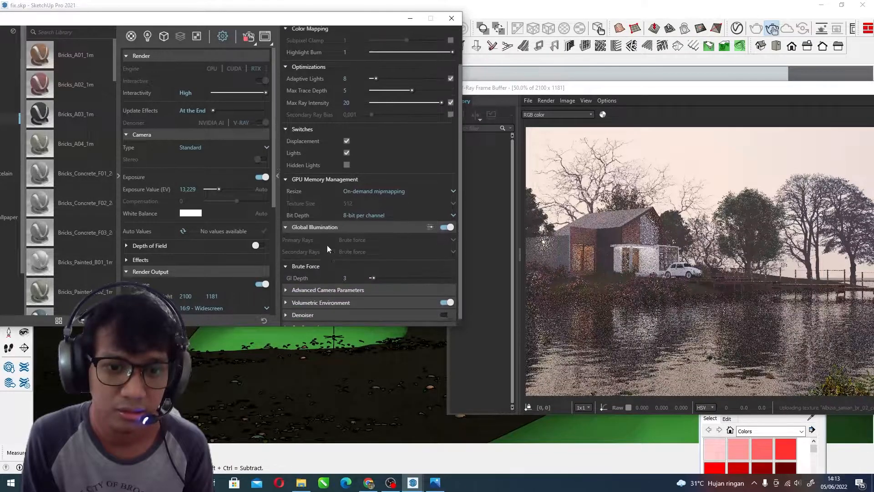
pyautogui.click(294, 281)
pyautogui.scroll(-2, 294, 285)
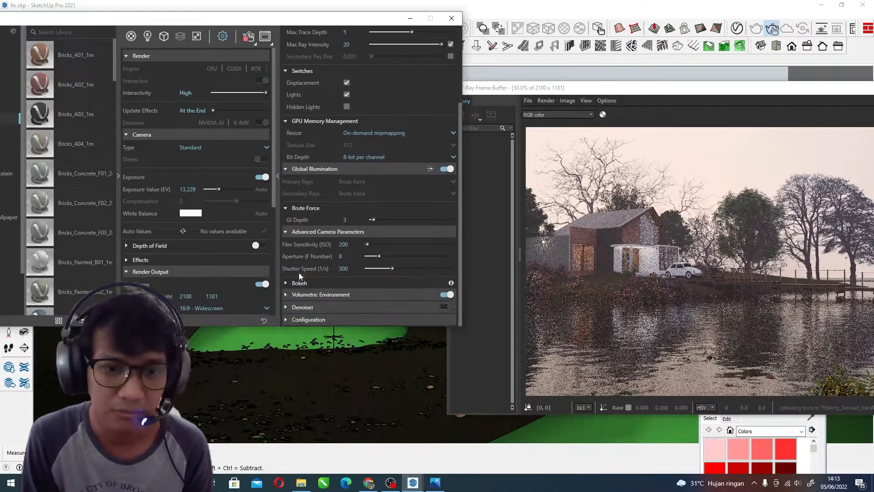
pyautogui.click(288, 294)
pyautogui.scroll(-4, 331, 285)
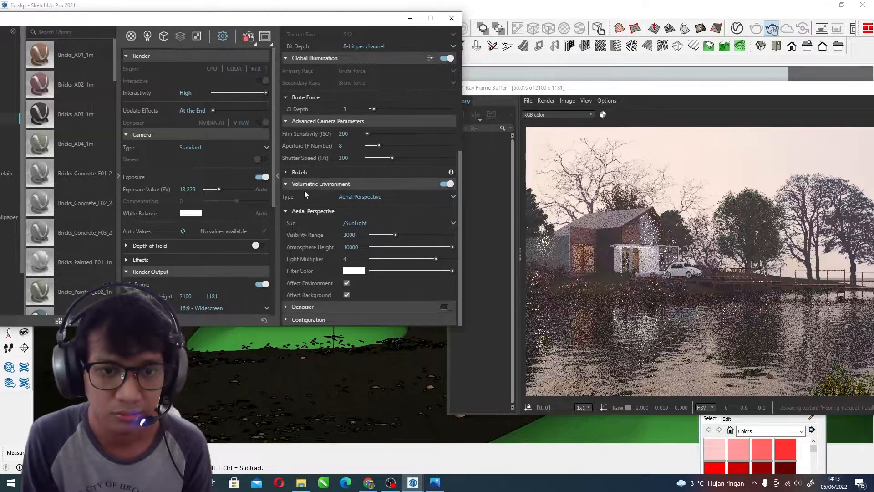
pyautogui.click(285, 305)
pyautogui.scroll(-3, 359, 220)
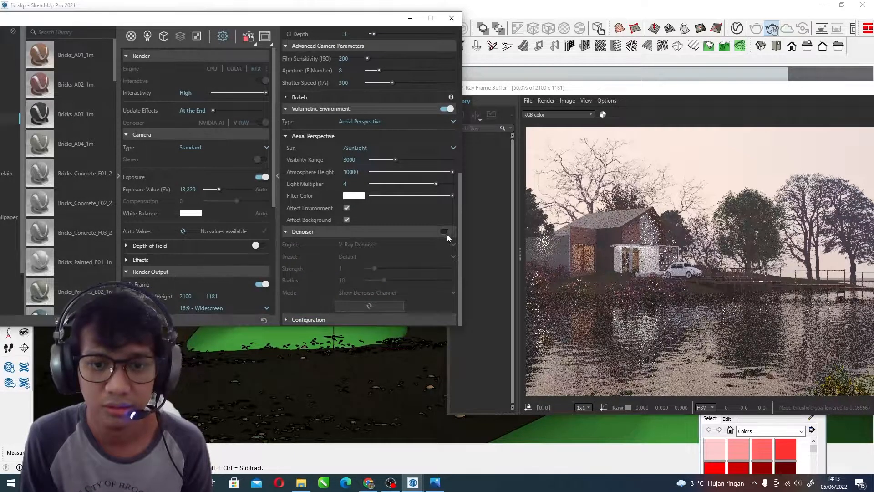
# Stop the interactive render and move the frame buffer away from the Asset Editor so the render settings are uncovered
pyautogui.moveTo(759, 91); pyautogui.dragTo(531, 123)
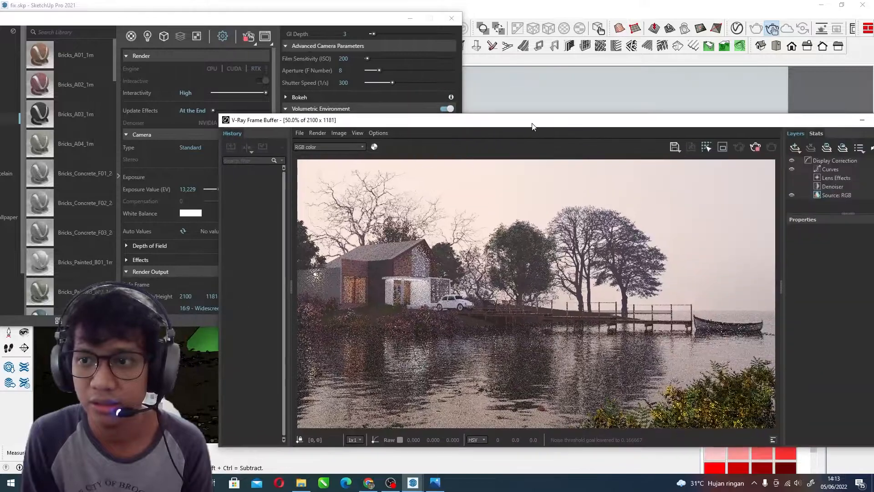
pyautogui.click(754, 149)
pyautogui.moveTo(629, 122); pyautogui.dragTo(806, 294)
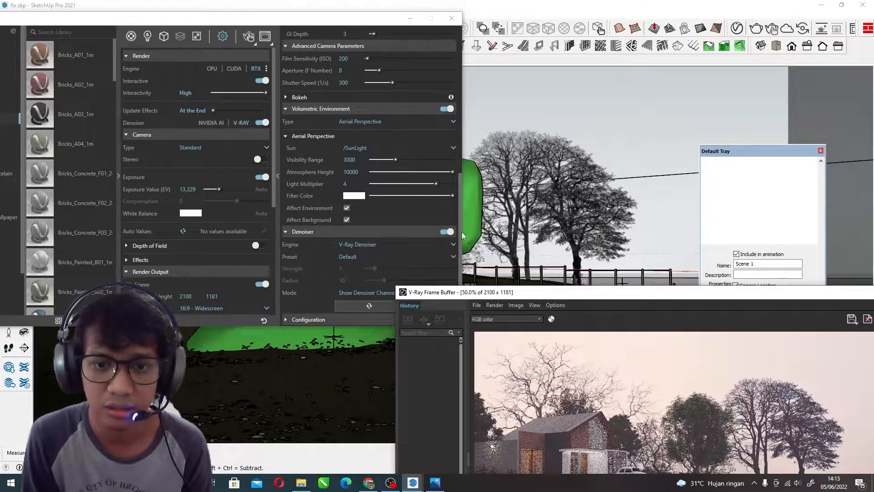
pyautogui.moveTo(645, 299); pyautogui.dragTo(833, 246)
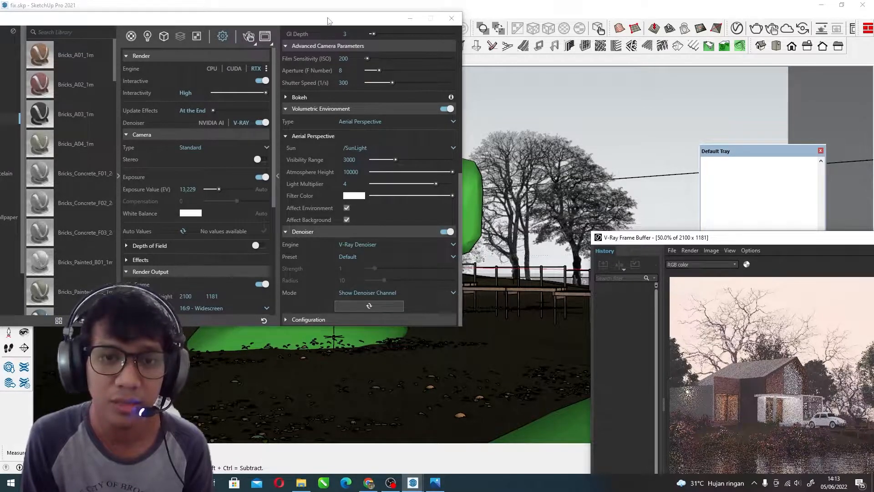
pyautogui.moveTo(328, 21); pyautogui.dragTo(344, 43)
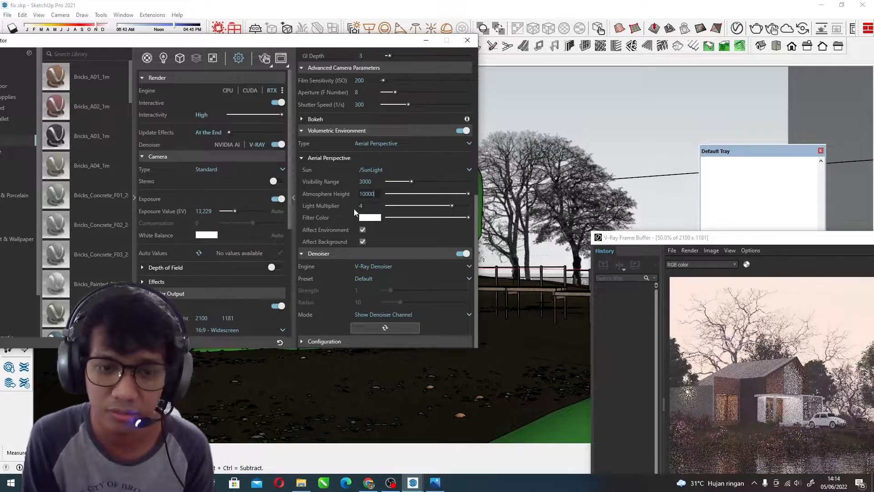
# Examine the render parameters from the antialiasing filter through the ISO, aperture and shutter speed to the aerial perspective and denoiser
pyautogui.scroll(3, 373, 213)
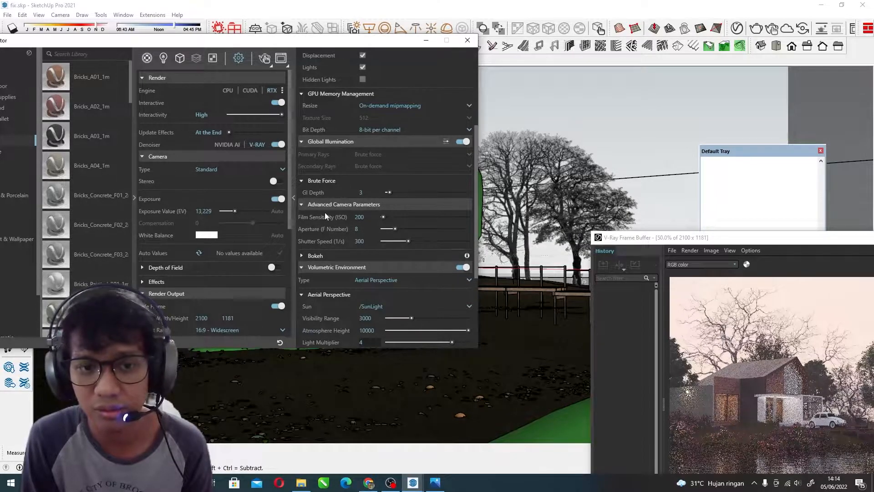
pyautogui.click(360, 241)
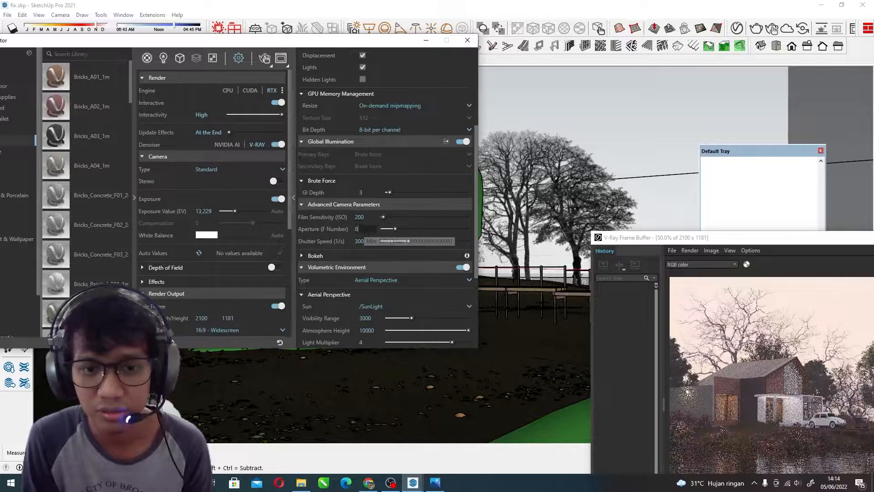
pyautogui.scroll(5, 340, 213)
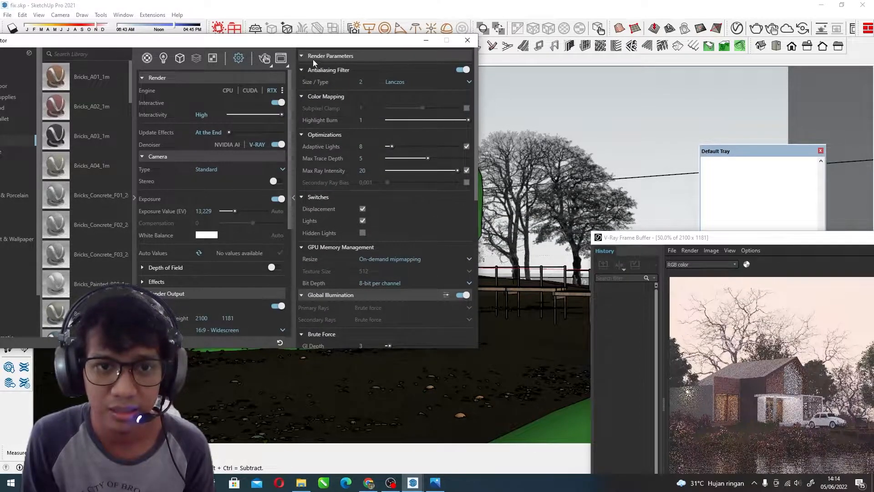
pyautogui.scroll(-8, 367, 219)
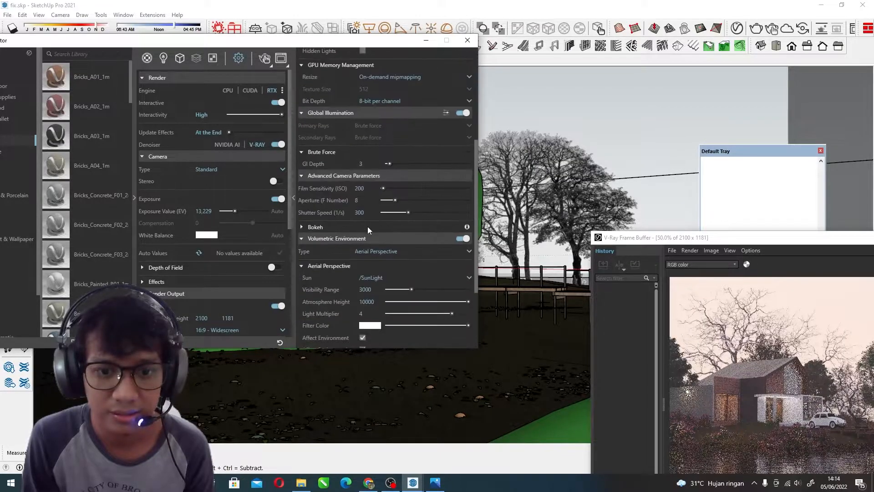
pyautogui.scroll(-1, 345, 237)
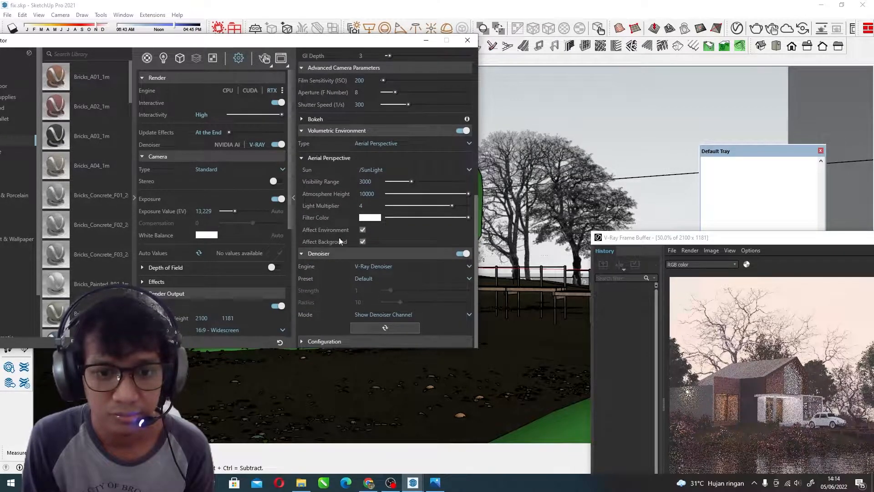
# Expand the Configuration section and look back through the render parameters up to the antialiasing filter
pyautogui.click(312, 341)
pyautogui.scroll(3, 351, 299)
pyautogui.scroll(-3, 353, 326)
pyautogui.scroll(5, 346, 251)
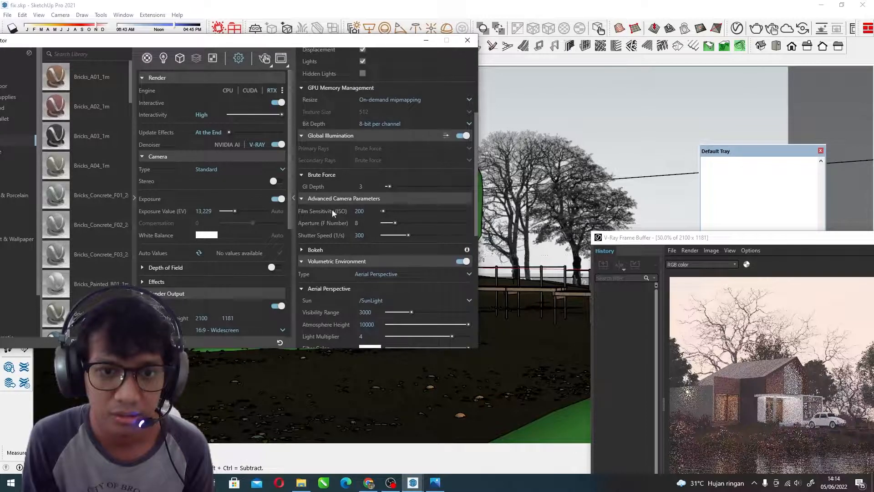
pyautogui.scroll(3, 339, 223)
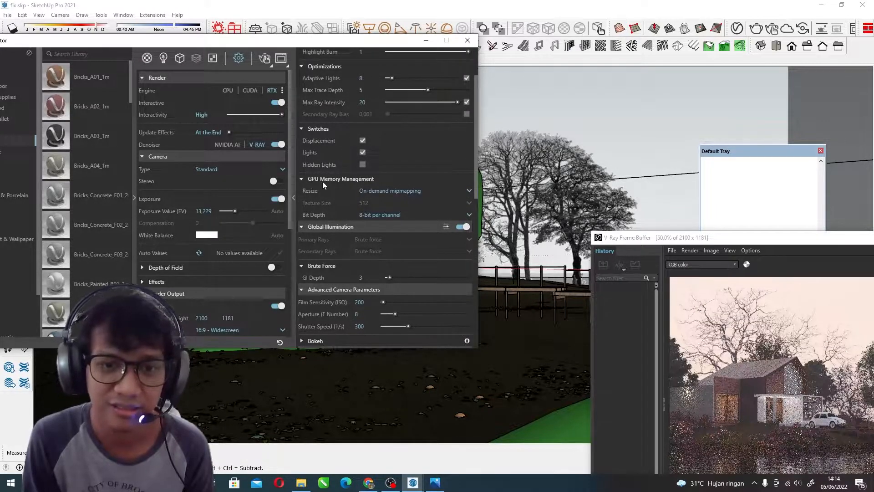
pyautogui.scroll(2, 321, 183)
# Reposition the Asset Editor so it is fully in view and look through all render parameters down to Configuration
pyautogui.moveTo(324, 45); pyautogui.dragTo(312, 45)
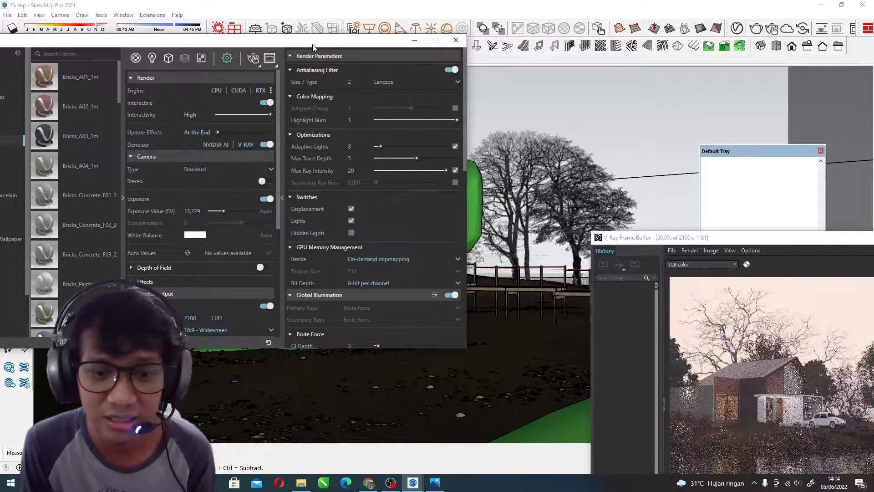
pyautogui.moveTo(312, 44); pyautogui.dragTo(385, 85)
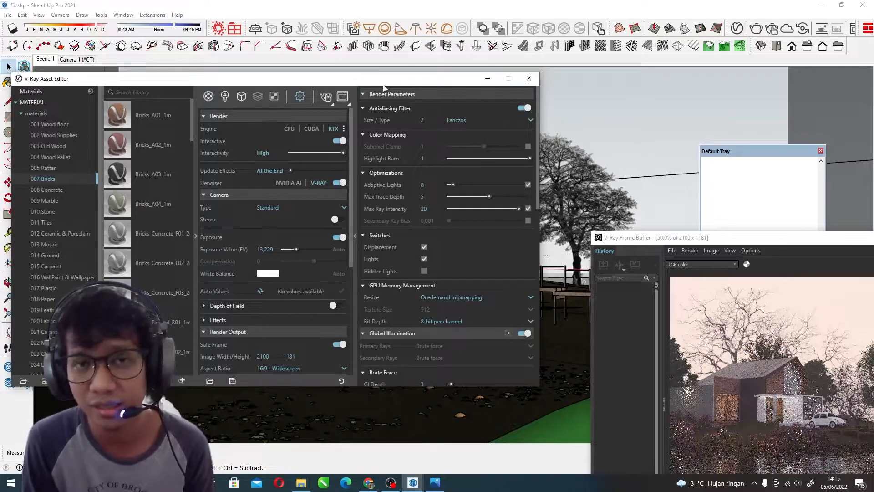
pyautogui.moveTo(385, 85); pyautogui.dragTo(384, 87)
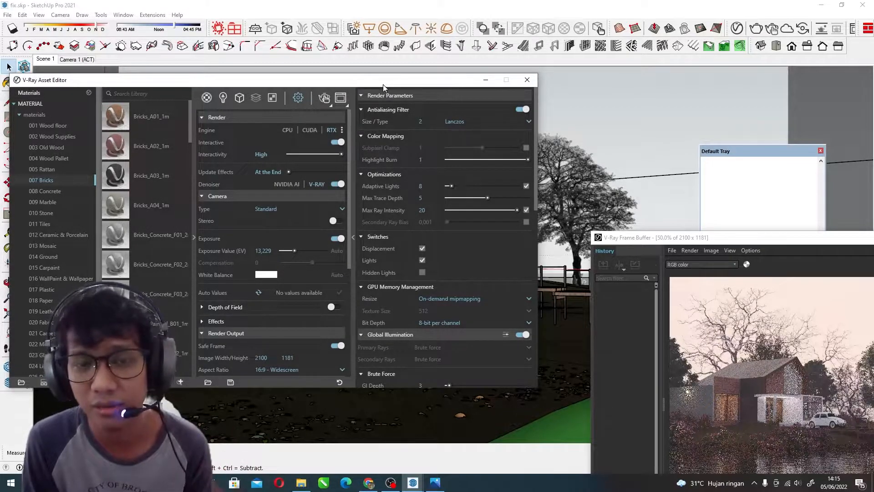
pyautogui.moveTo(383, 84)
pyautogui.mouseDown()
pyautogui.moveTo(384, 58)
pyautogui.moveTo(473, 59)
pyautogui.moveTo(387, 50)
pyautogui.mouseUp()
pyautogui.scroll(-3, 457, 125)
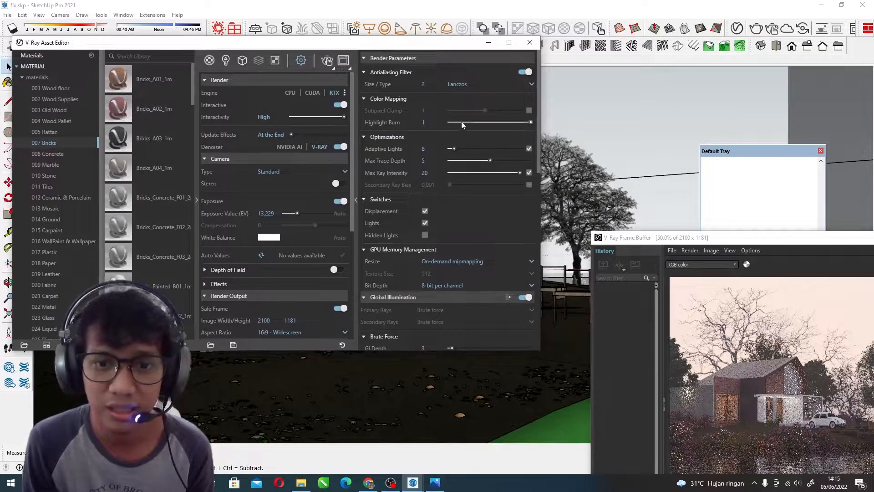
pyautogui.scroll(-5, 457, 124)
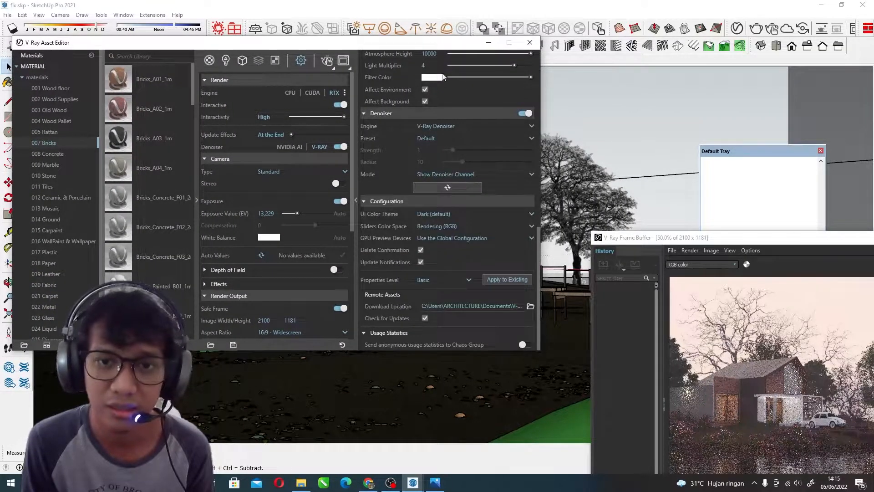
# Move the Asset Editor aside and close the V-Ray Frame Buffer
pyautogui.moveTo(446, 46); pyautogui.dragTo(378, 39)
pyautogui.moveTo(826, 237); pyautogui.dragTo(362, 78)
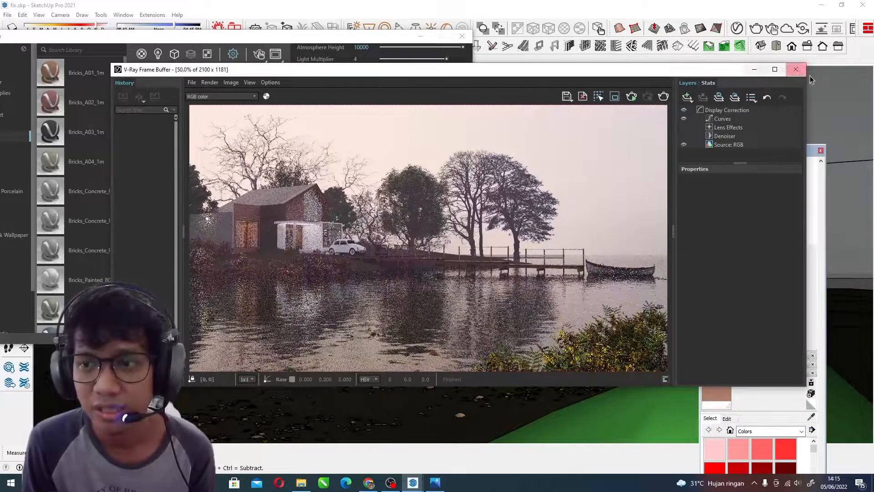
pyautogui.click(795, 70)
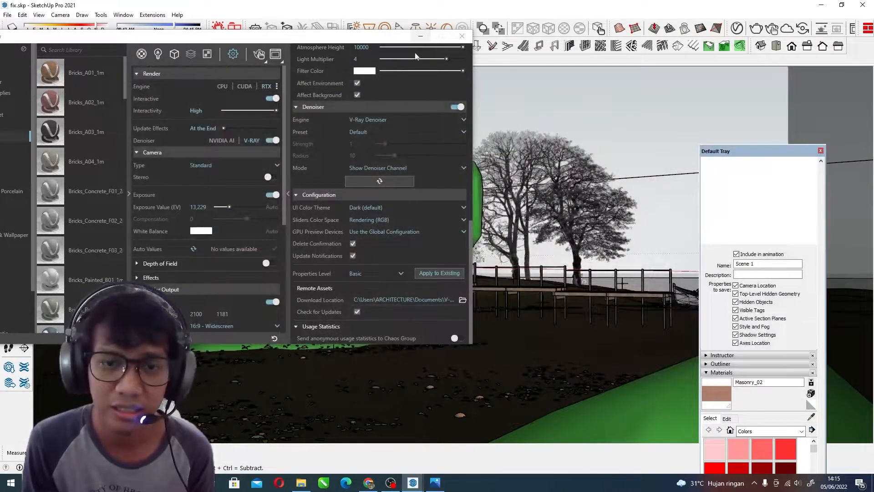
# Switch to Photos and examine the finished lakeside house render 1.jpg up close and in full
pyautogui.click(438, 486)
pyautogui.rightClick(580, 239)
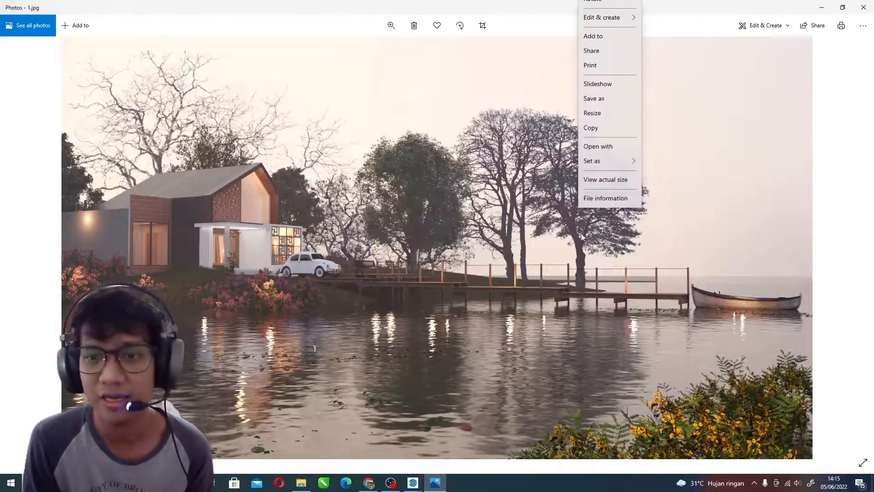
pyautogui.click(401, 186)
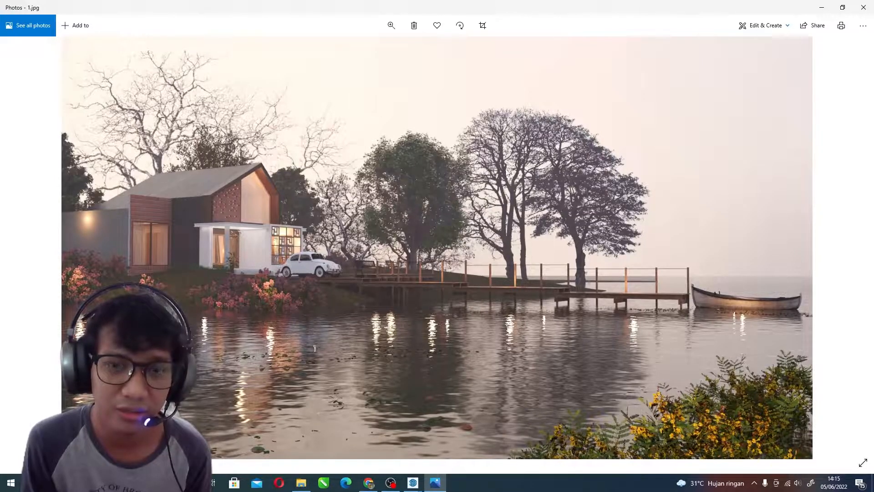
pyautogui.scroll(2, 445, 256)
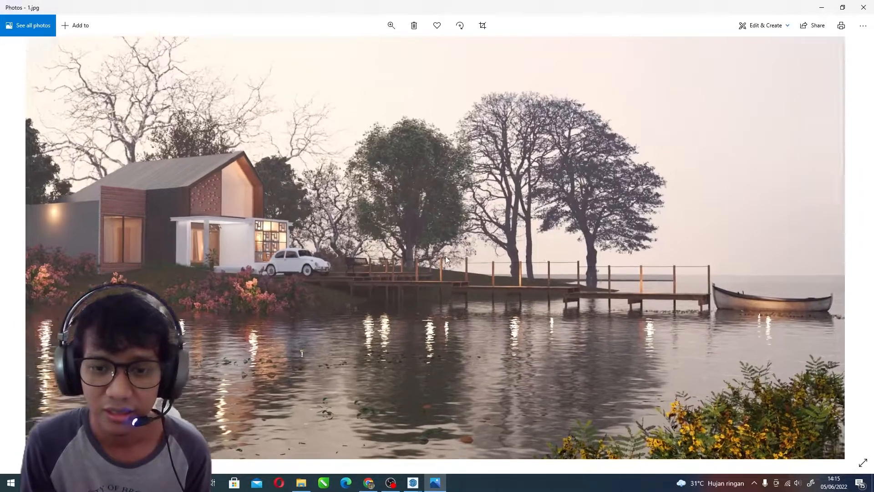
pyautogui.scroll(1, 451, 254)
pyautogui.scroll(-3, 490, 241)
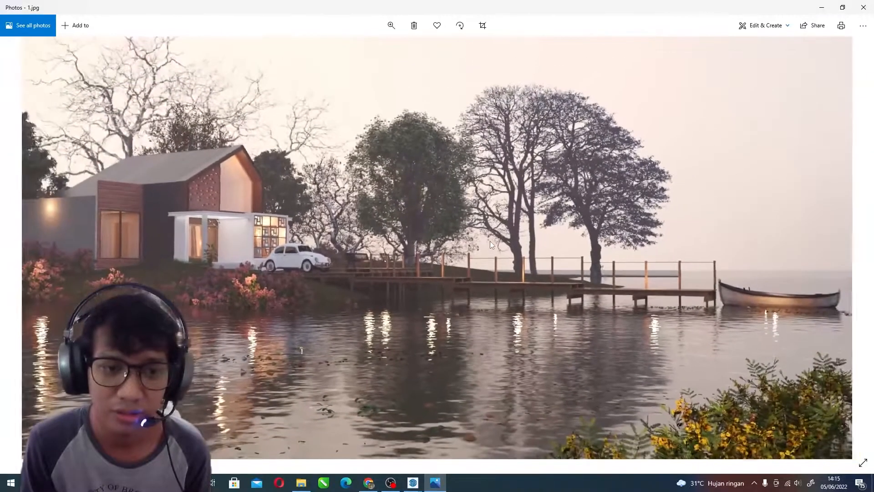
pyautogui.scroll(-1, 489, 245)
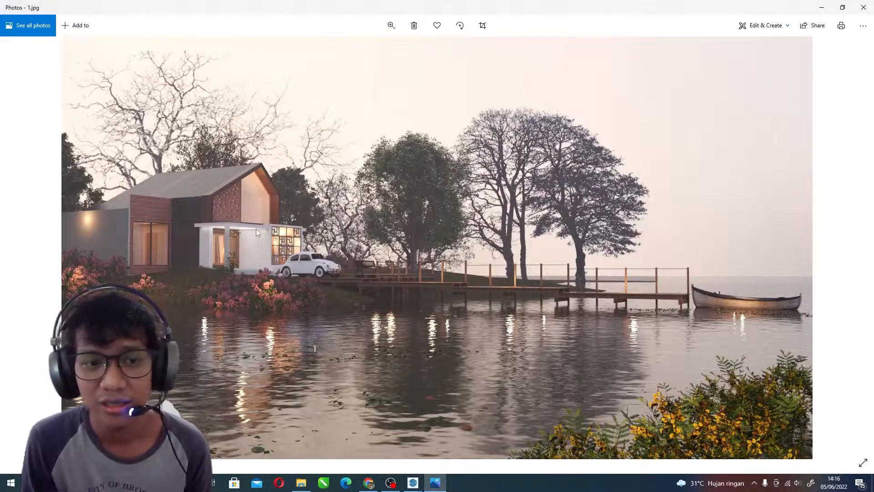
pyautogui.scroll(3, 257, 232)
pyautogui.scroll(-3, 300, 235)
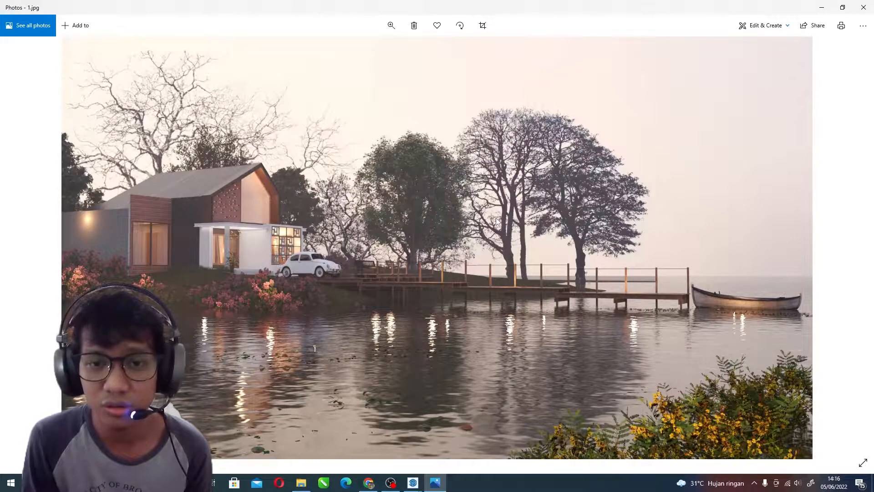
pyautogui.rightClick(485, 88)
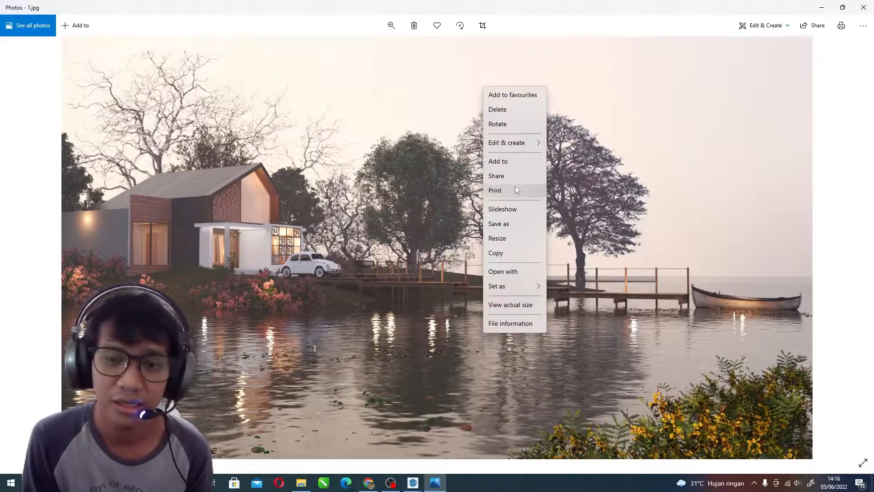
pyautogui.click(640, 131)
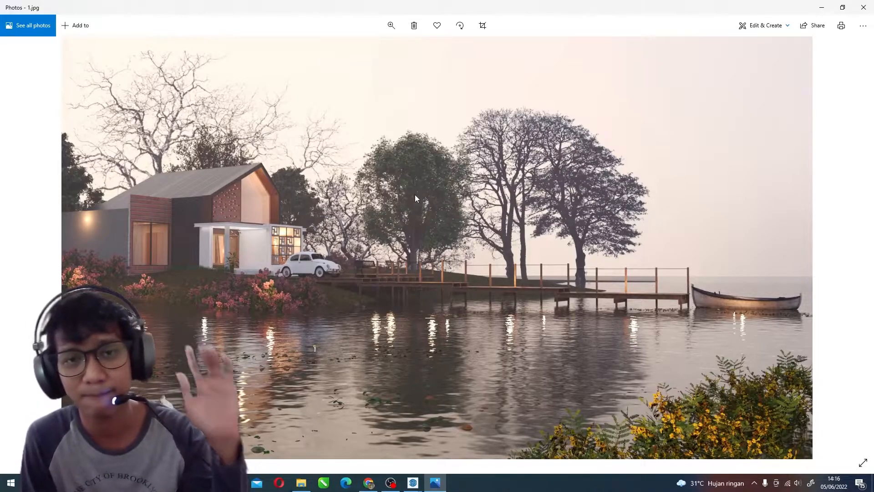
pyautogui.click(390, 483)
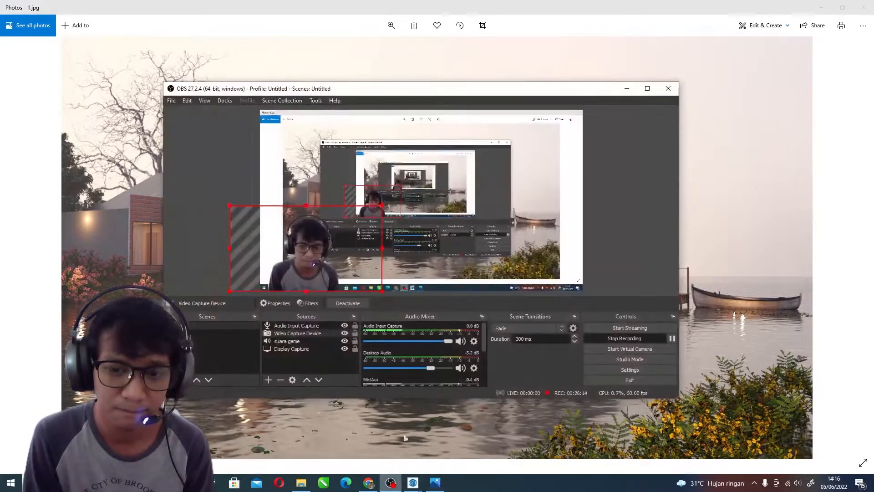